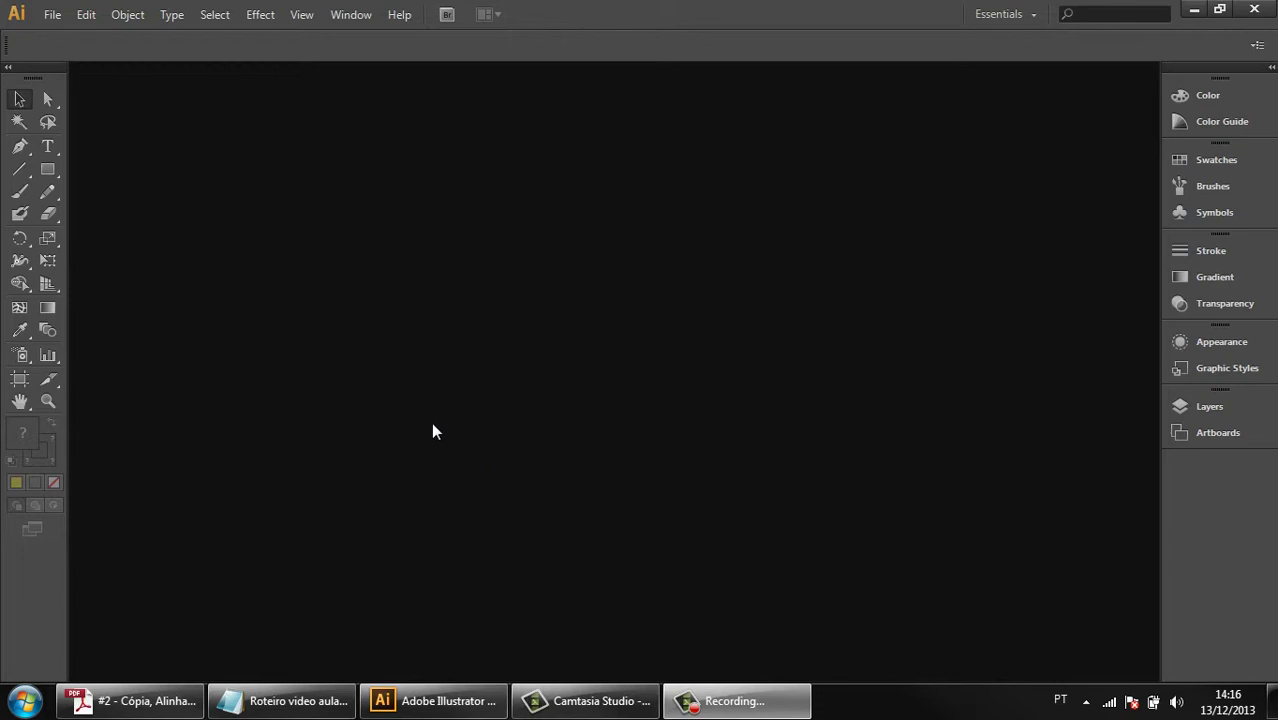
Start a new document and name it outro.
click(52, 14)
mouse_move(86, 14)
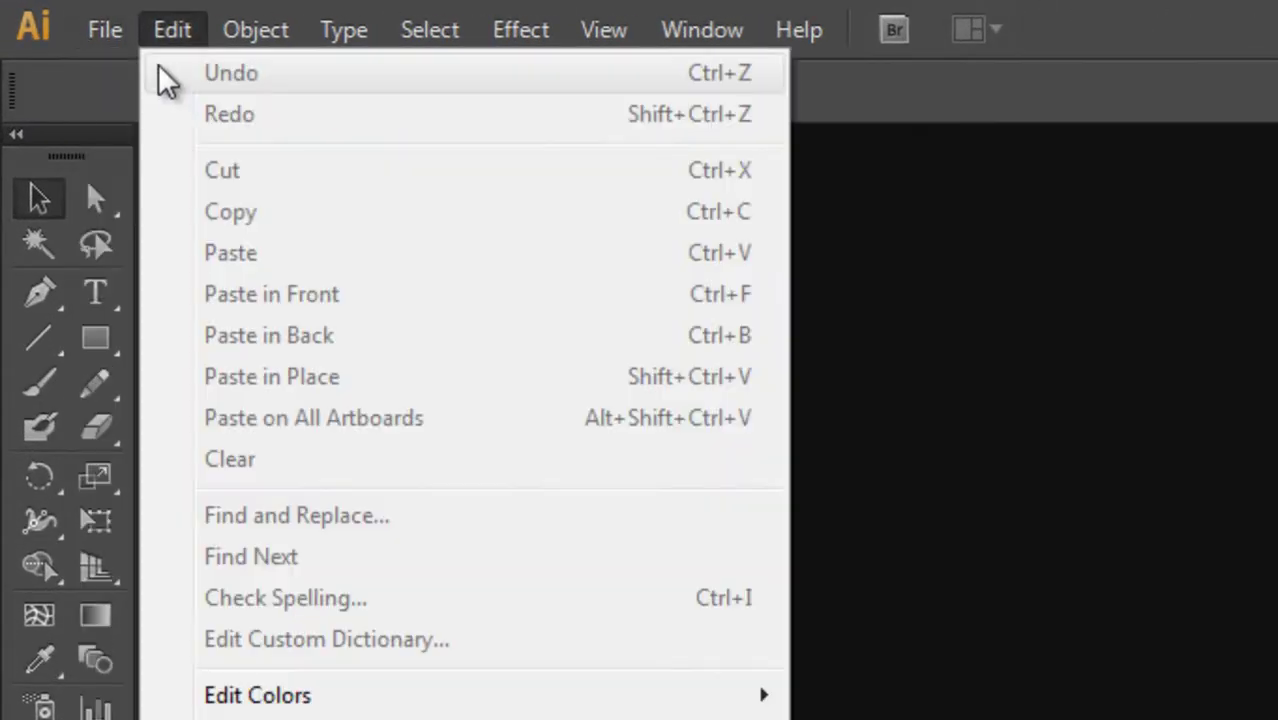
mouse_move(124, 41)
click(122, 73)
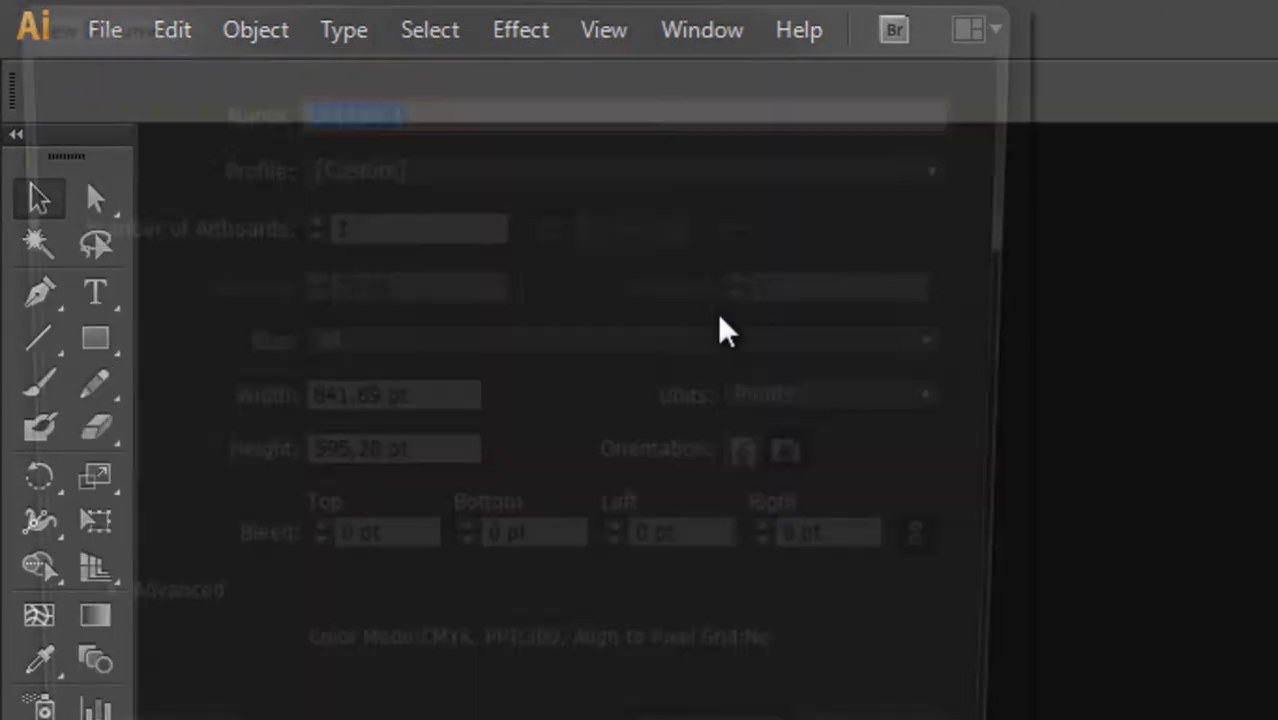
click(363, 108)
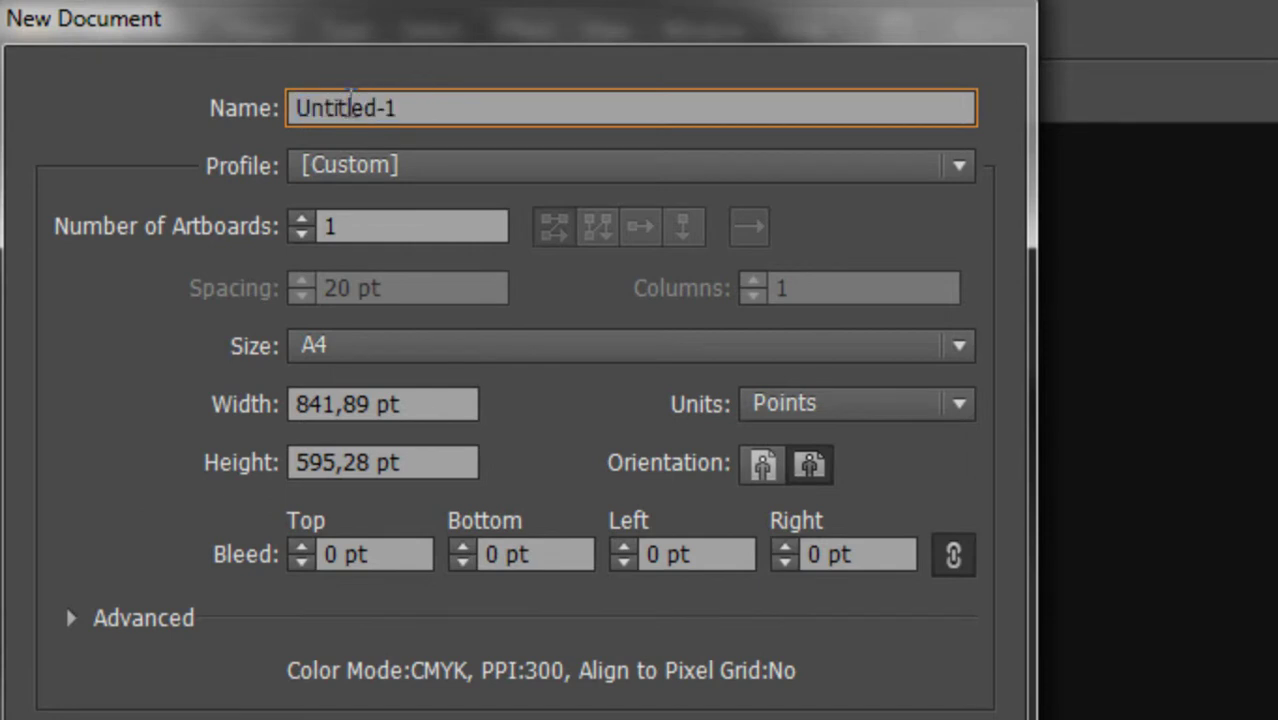
drag(398, 108, 303, 108)
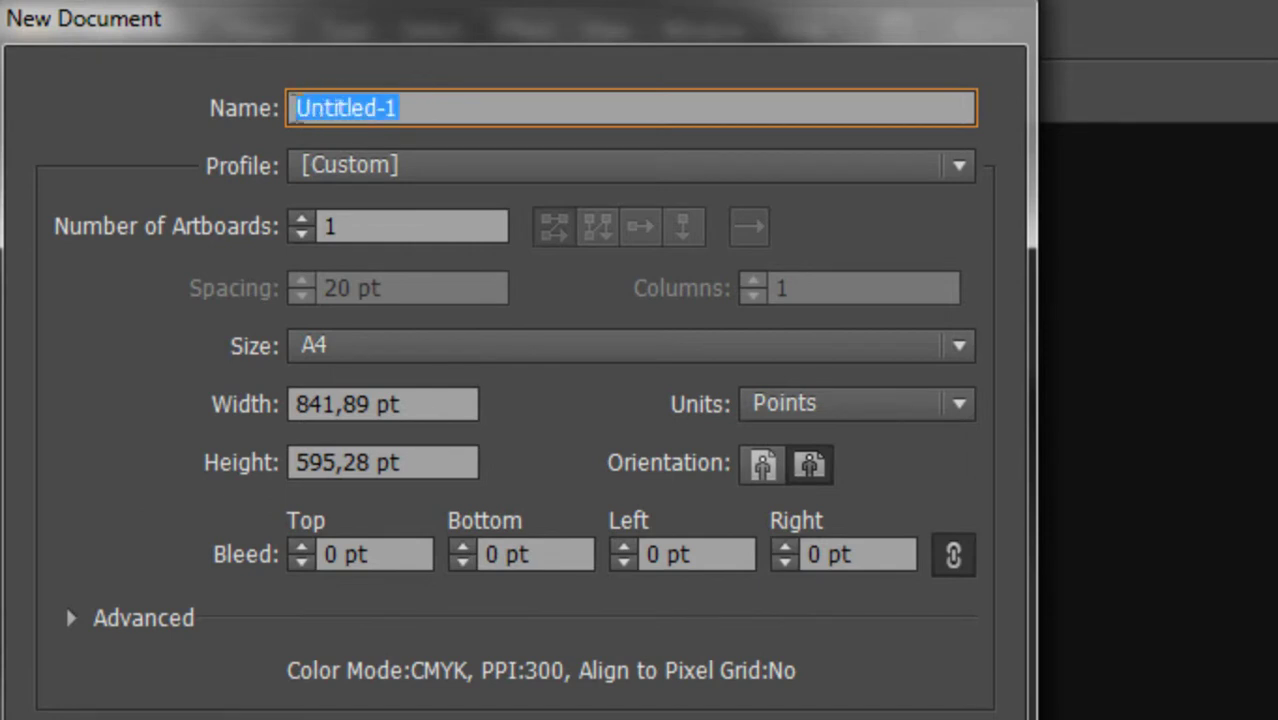
text(outro)
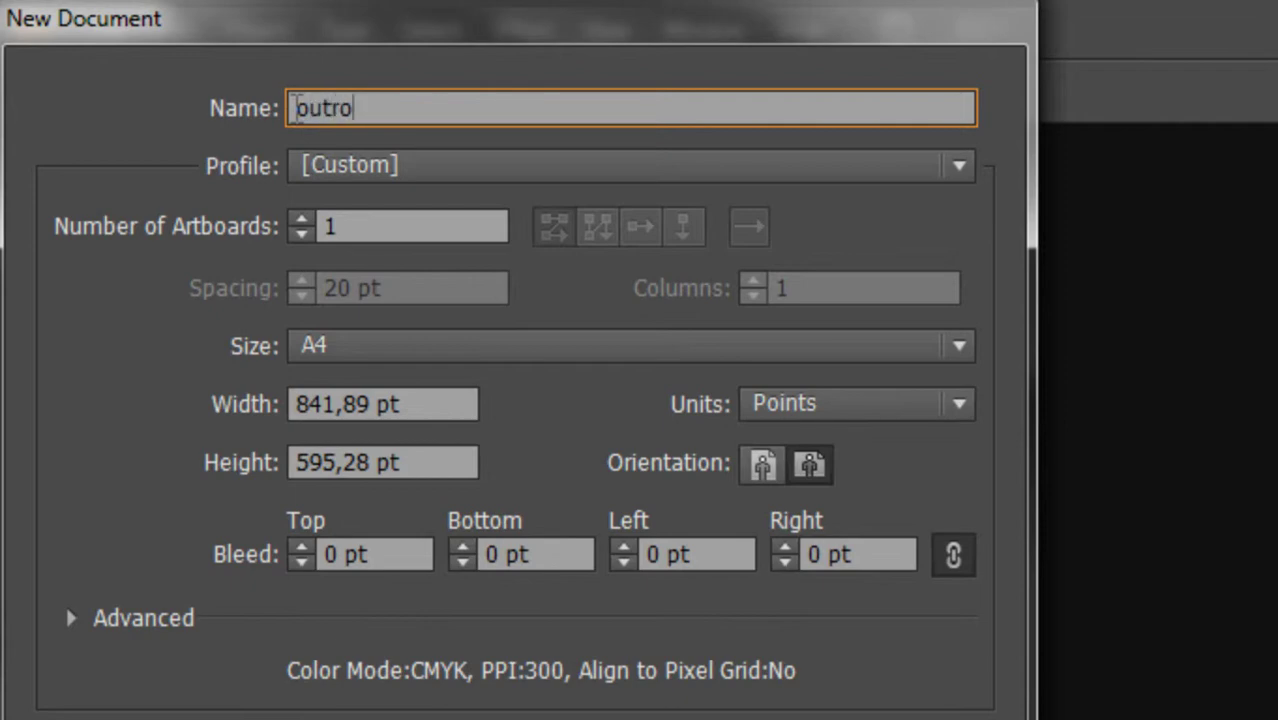
Create the document from the Print profile with A4 size and landscape orientation.
click(379, 168)
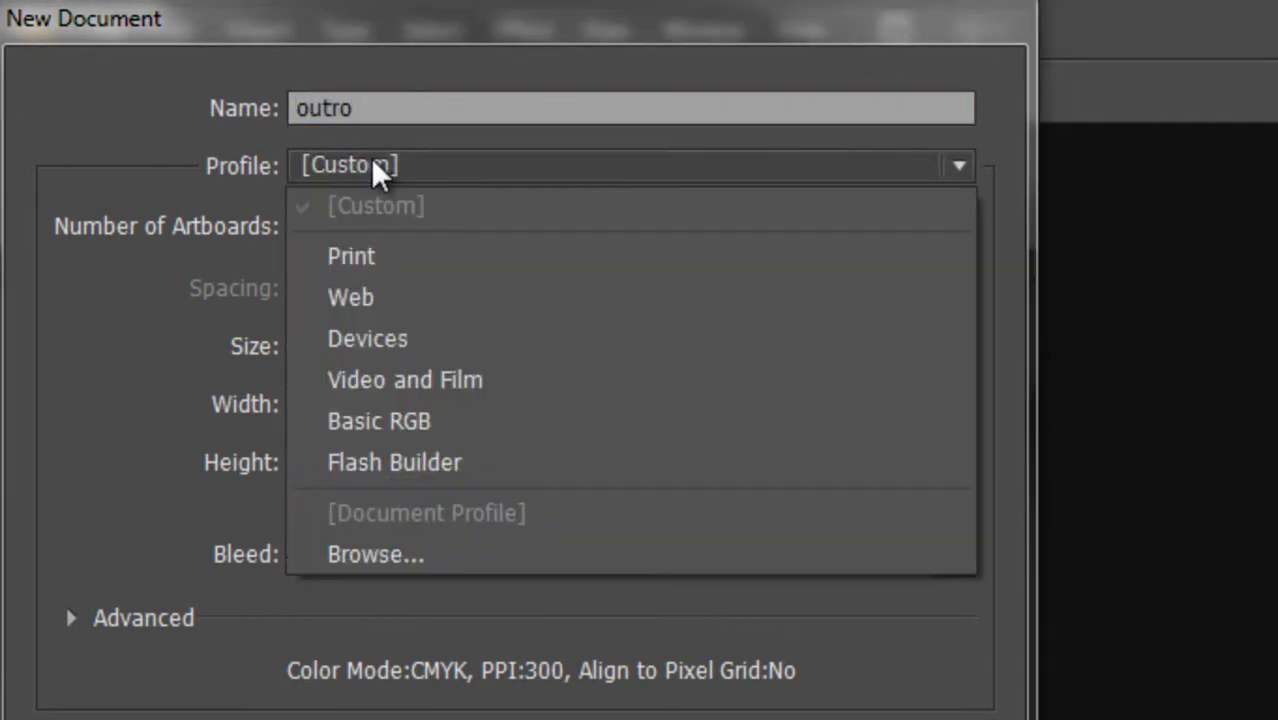
click(379, 257)
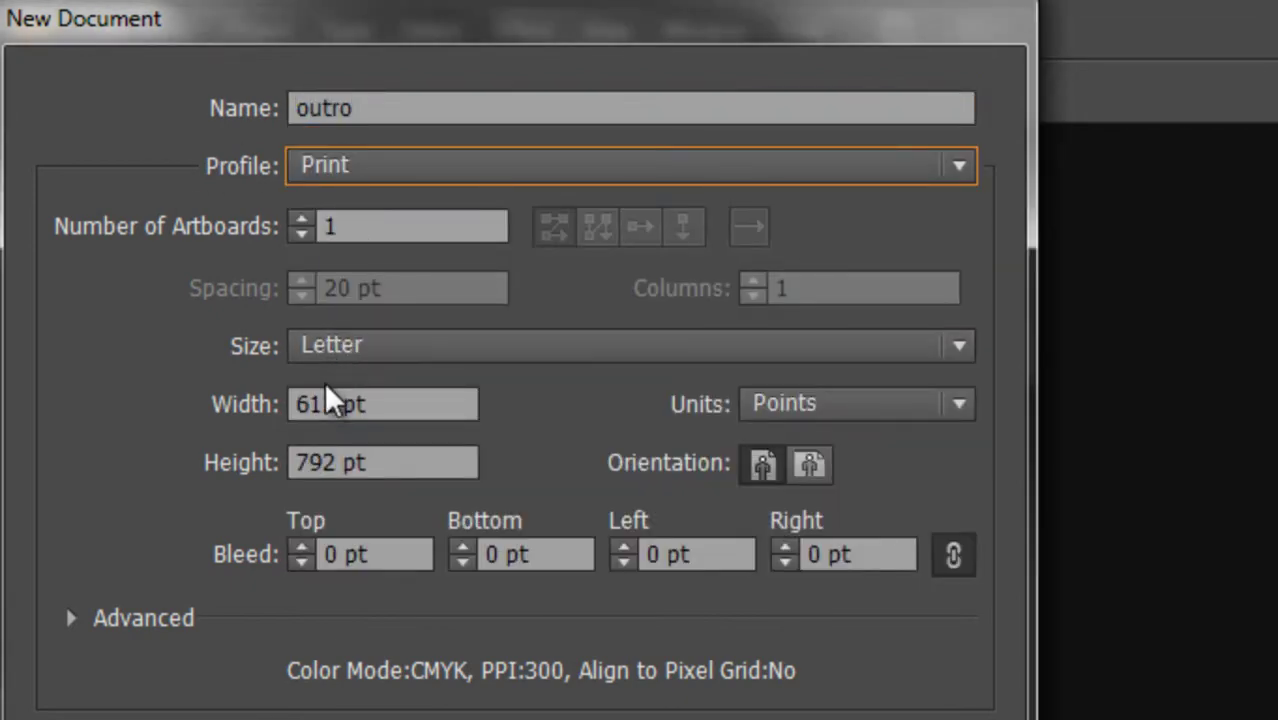
click(403, 352)
click(366, 566)
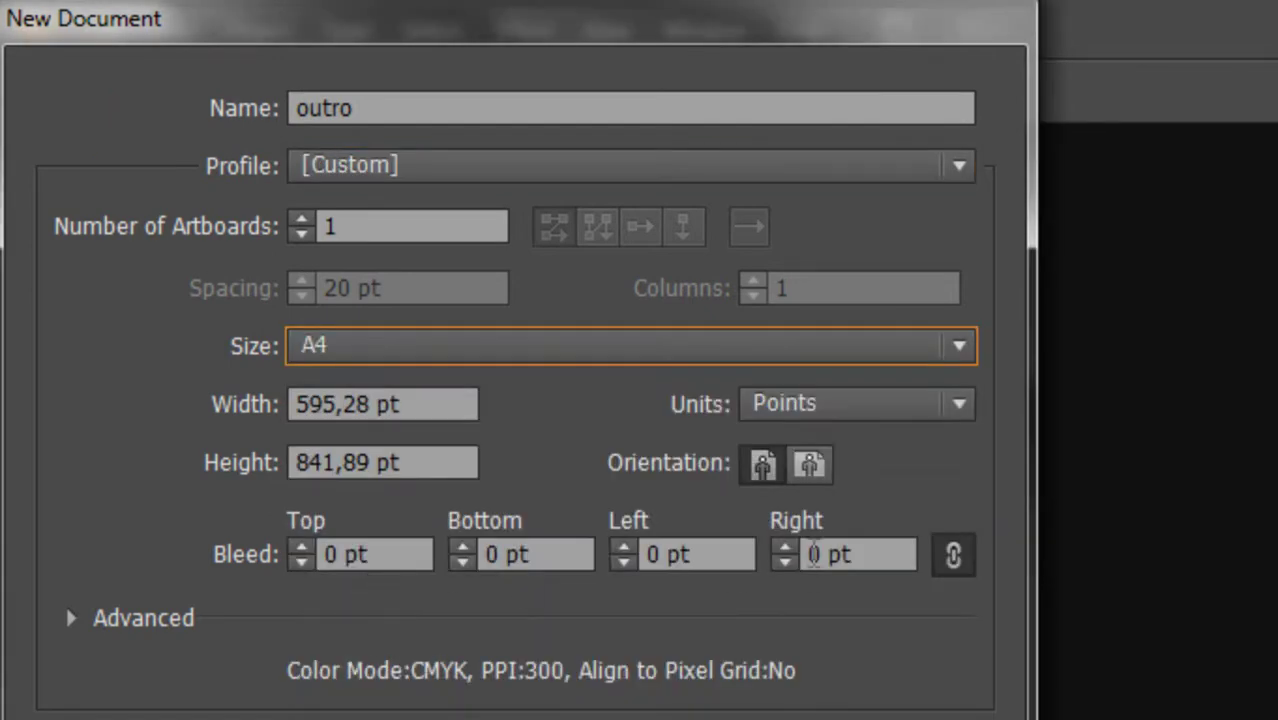
click(812, 455)
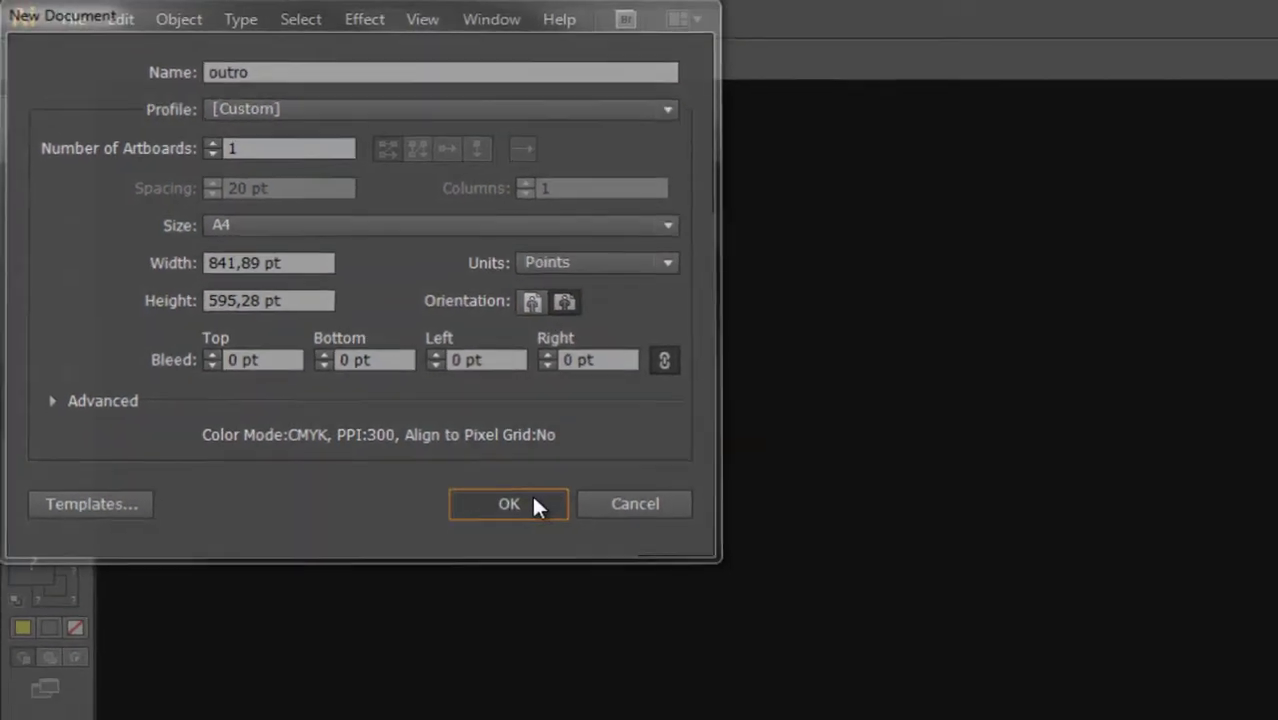
click(534, 502)
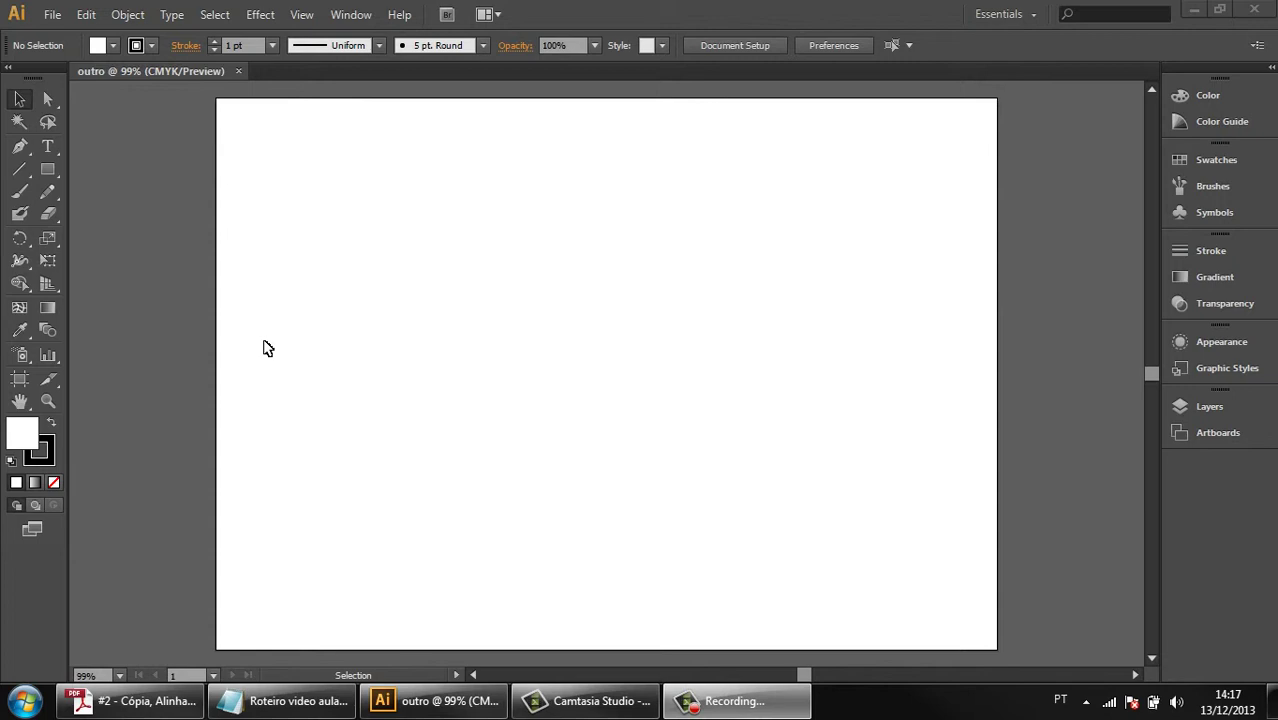
Draw a rectangle outward from its center and place it left of the artboard's center, in the upper half.
click(56, 172)
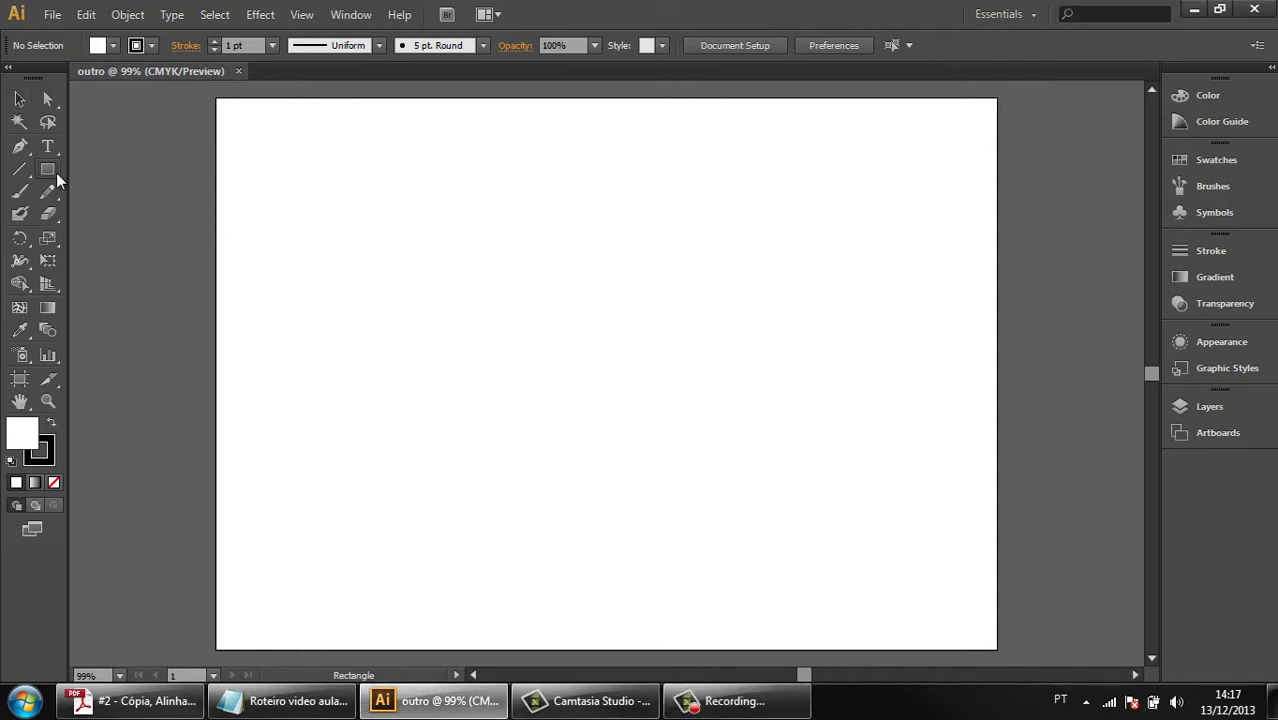
drag(361, 181, 440, 245)
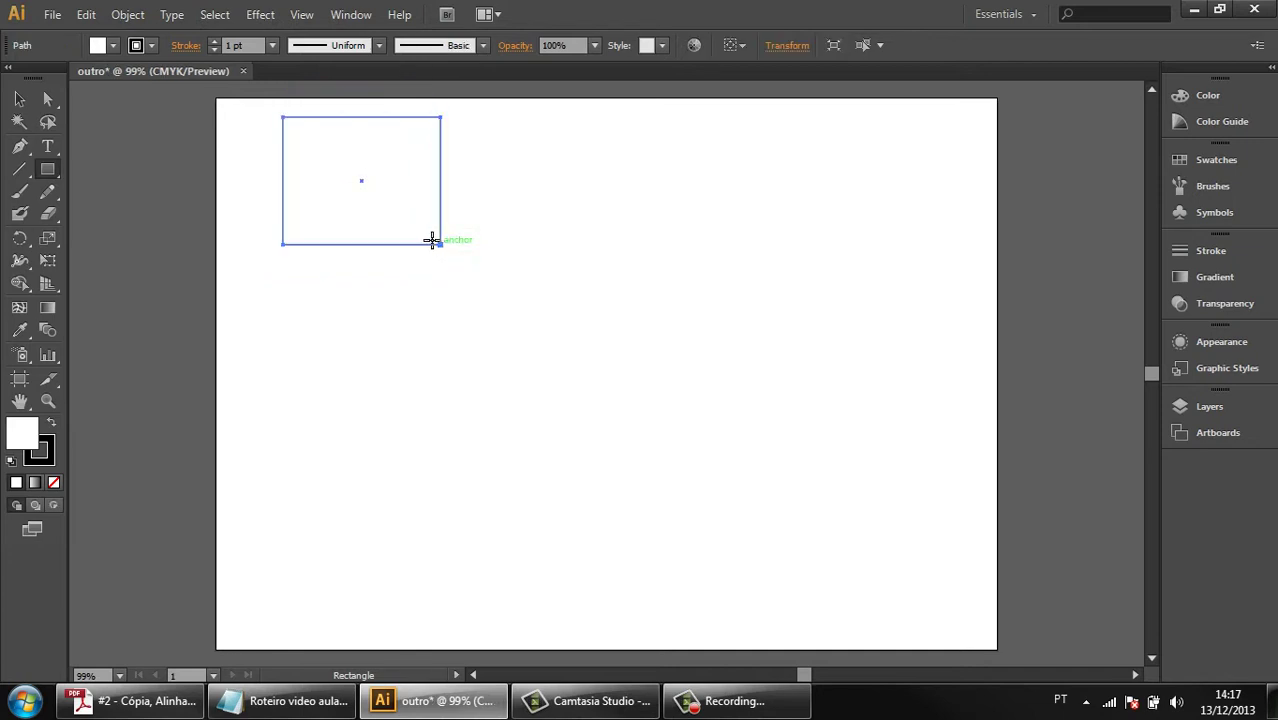
click(19, 99)
drag(379, 175, 477, 286)
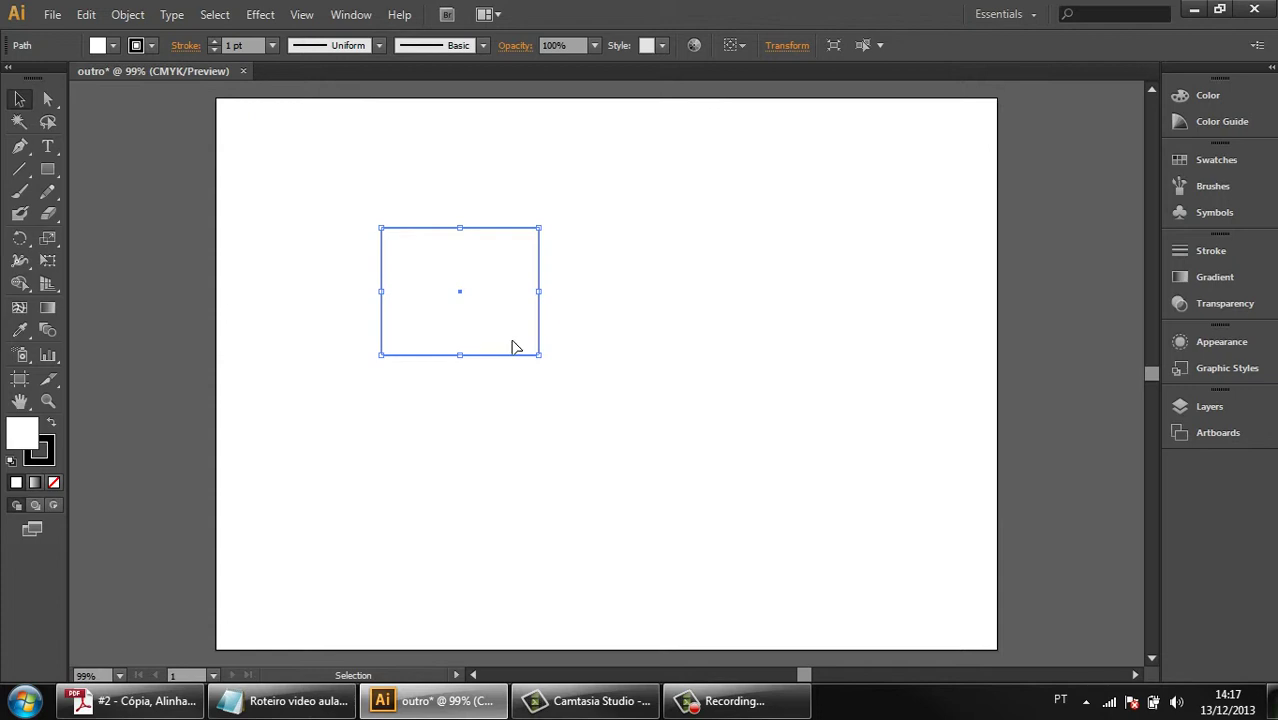
Duplicate the rectangle beside the original, leaving a small gap to its right, and deselect it.
key(alt)
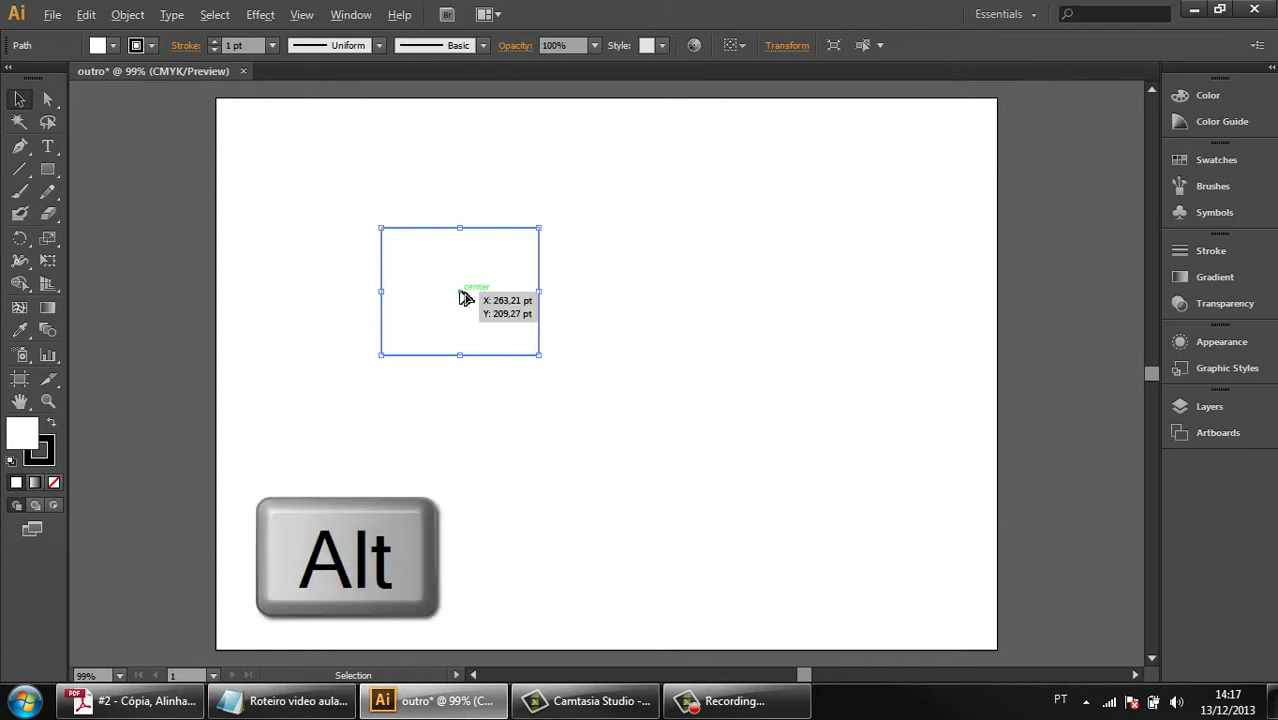
drag(463, 297, 676, 298)
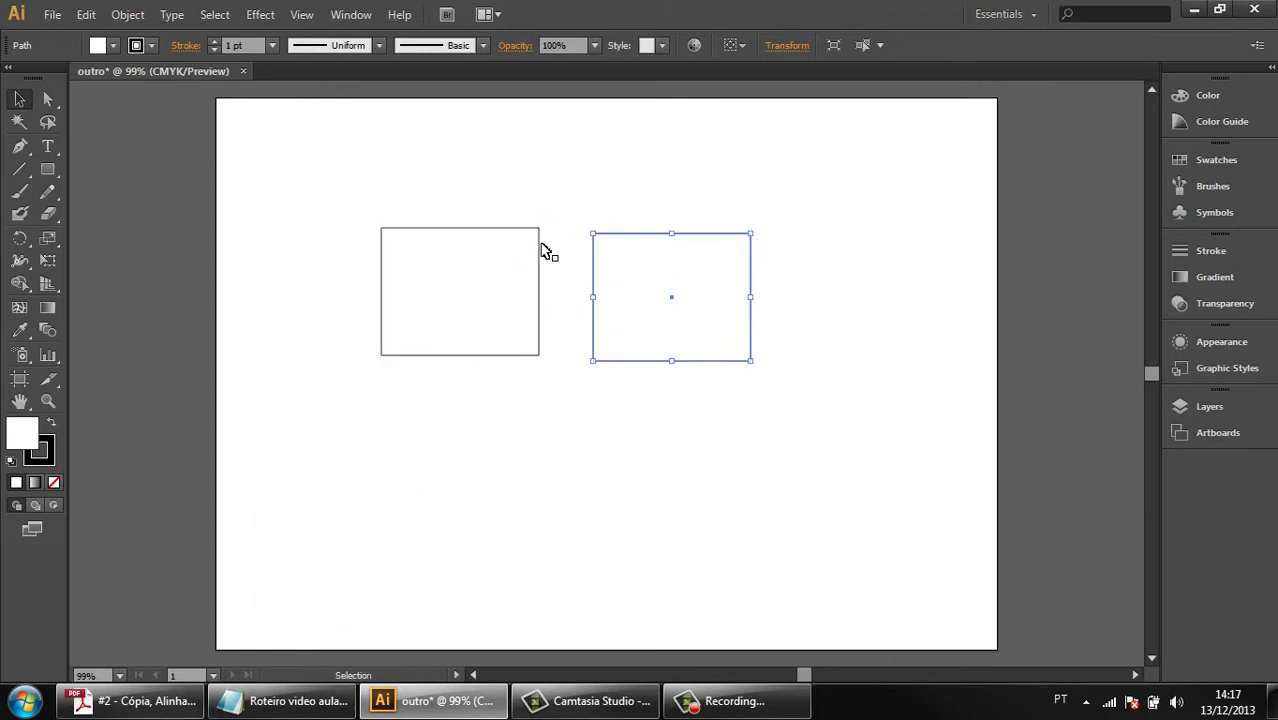
click(570, 417)
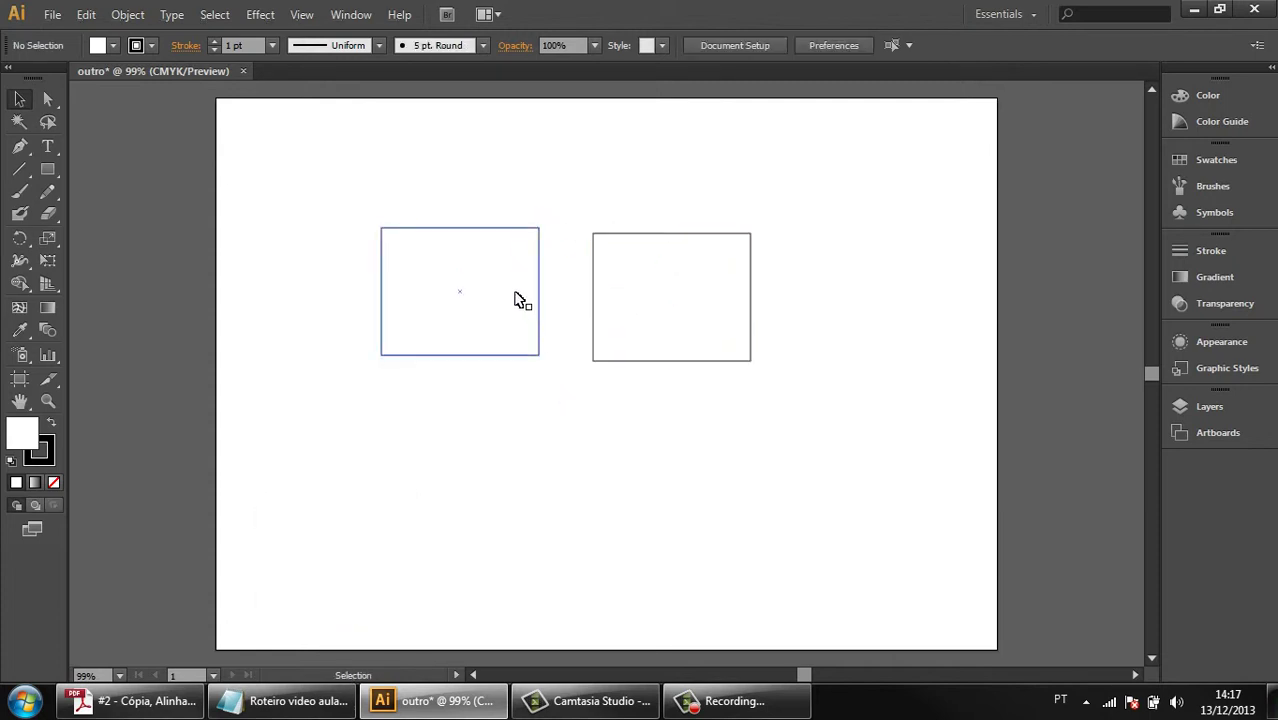
Fill the original rectangle with a green swatch.
click(500, 277)
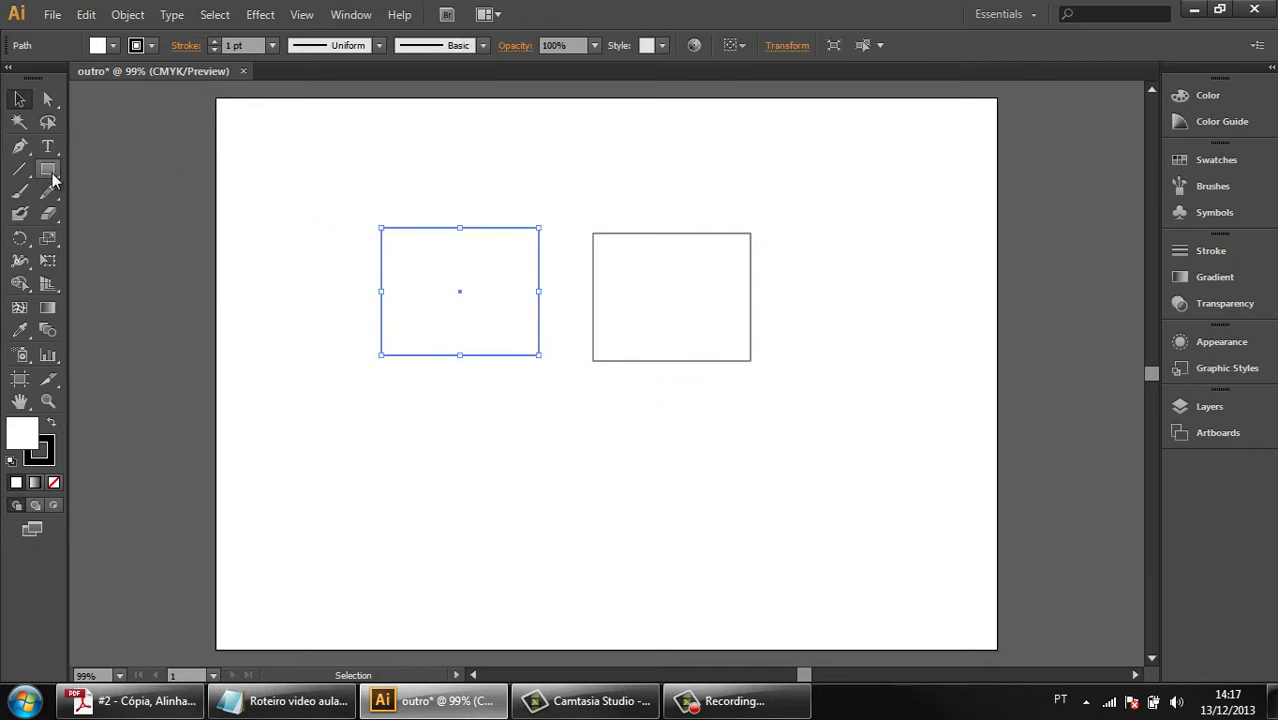
click(115, 51)
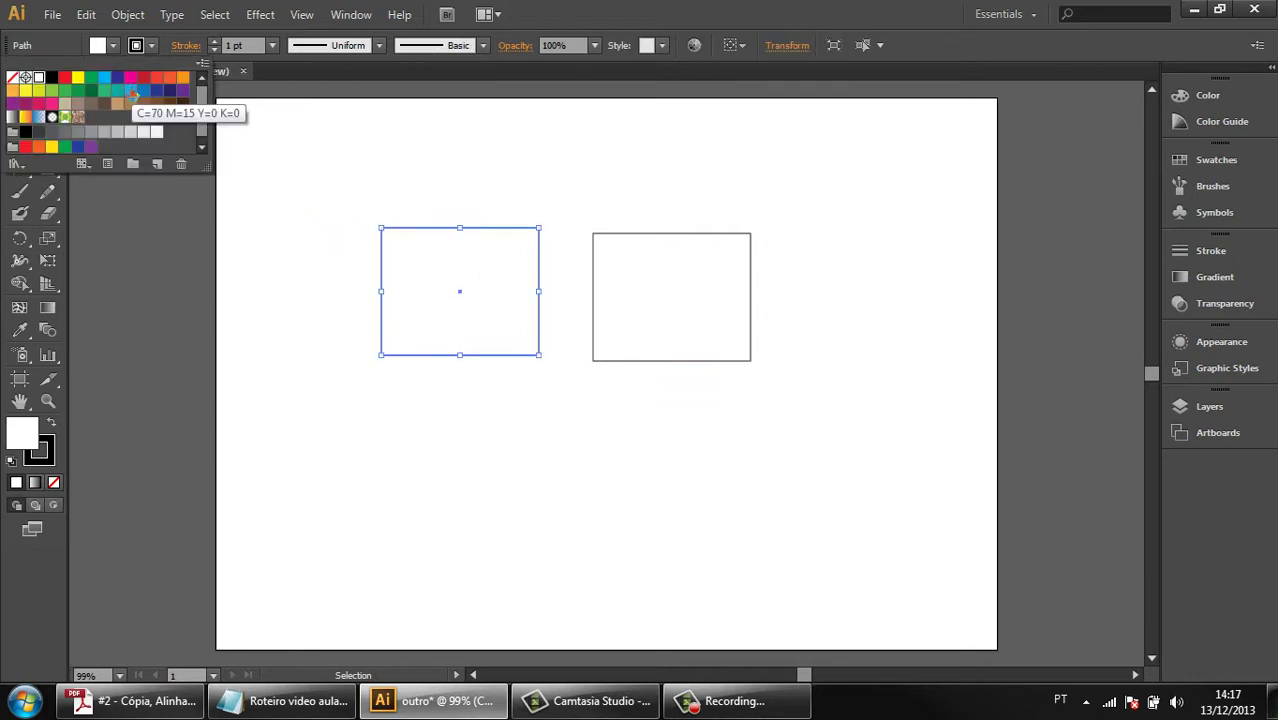
click(103, 91)
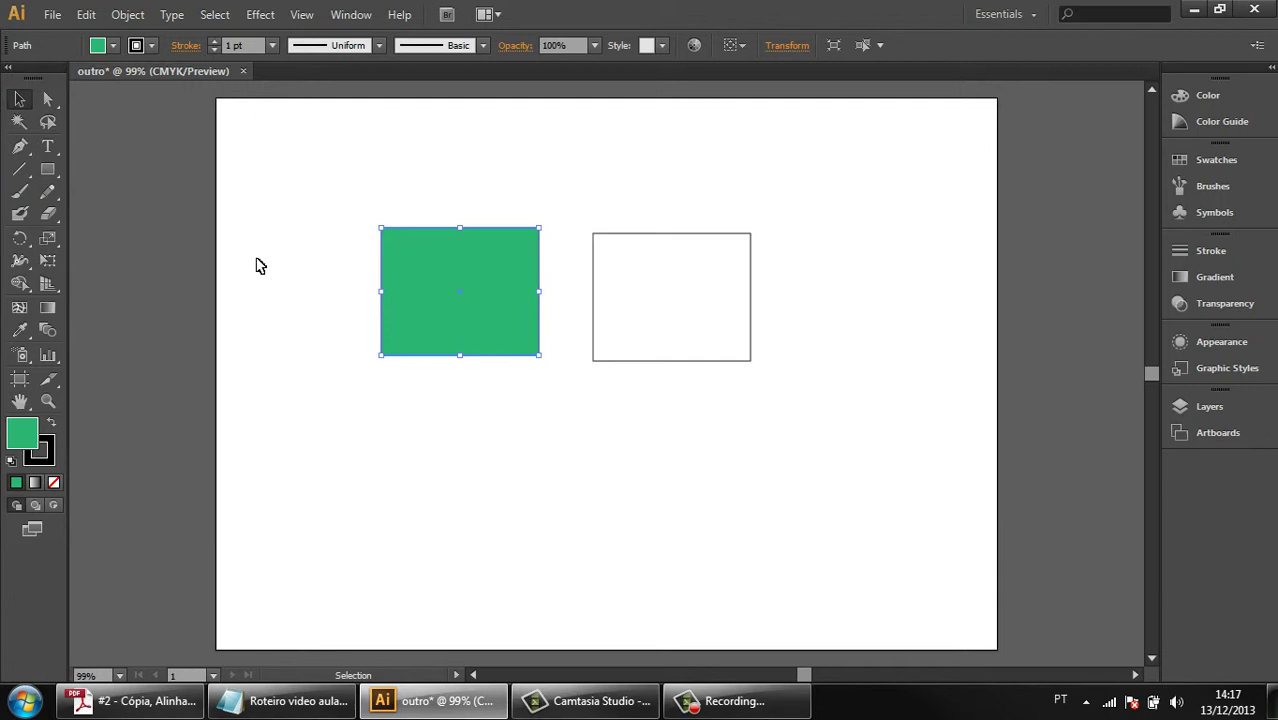
Draw a diagonal line inside the green rectangle from its upper left to its lower right, with a 3 pt stroke.
click(19, 168)
drag(398, 239, 509, 330)
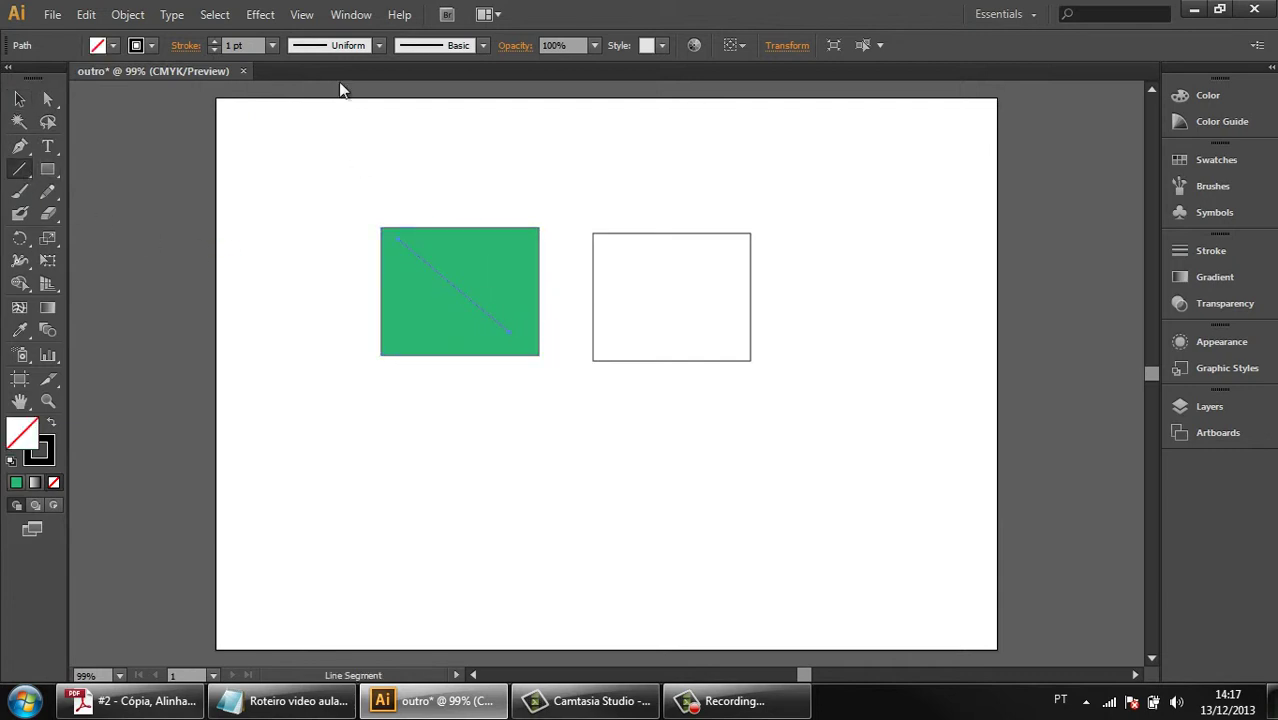
click(272, 45)
click(289, 170)
click(537, 198)
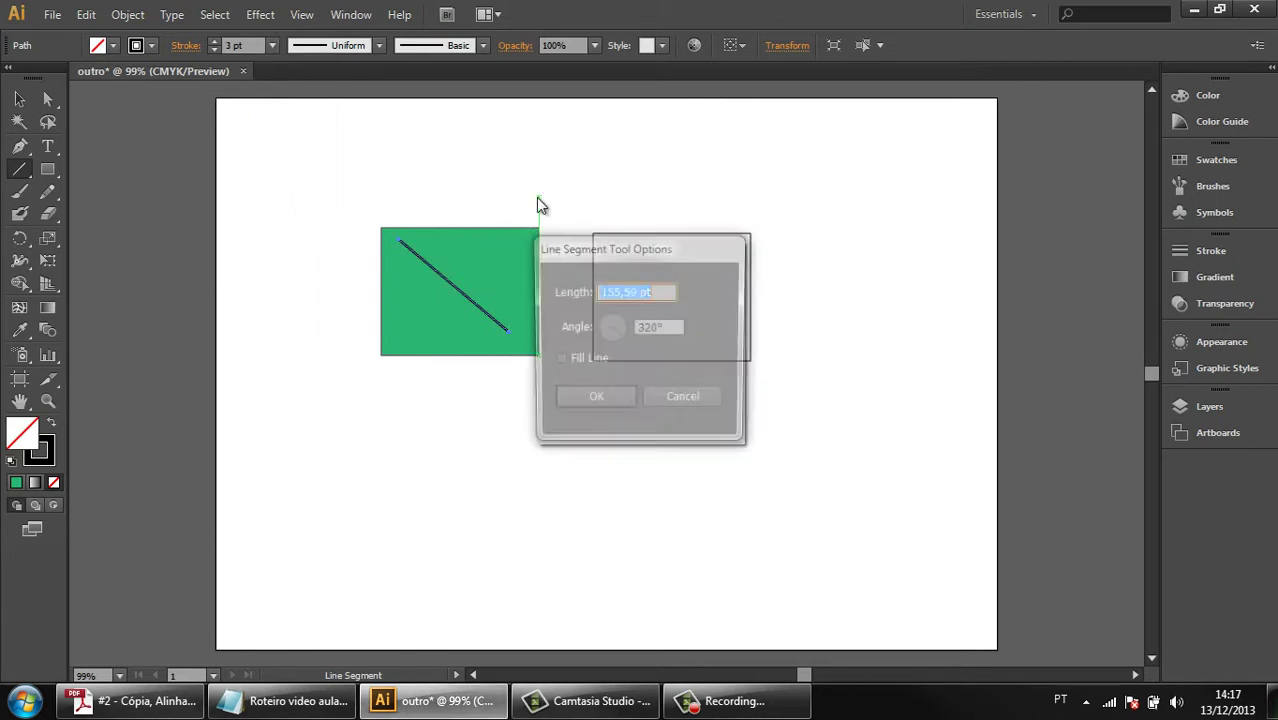
key(Escape)
Group the green rectangle with the diagonal line.
click(20, 100)
click(359, 379)
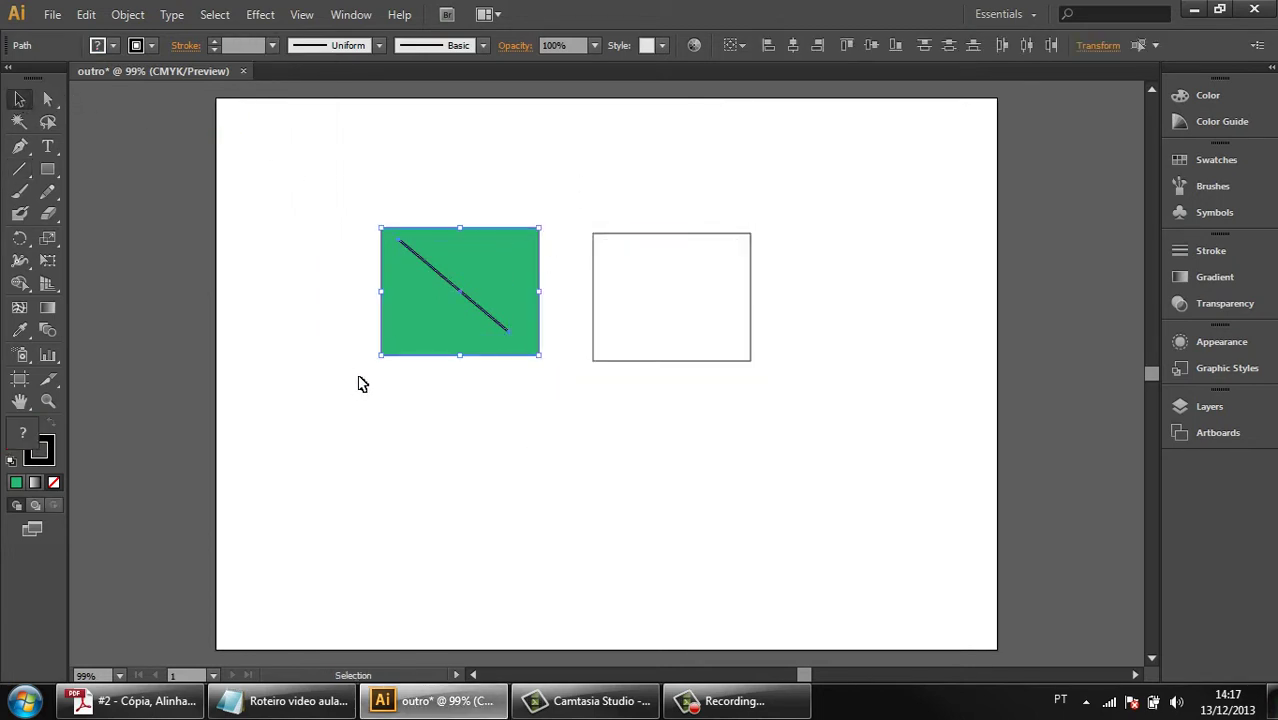
key(ctrl+g)
drag(574, 177, 364, 398)
key(ctrl+g)
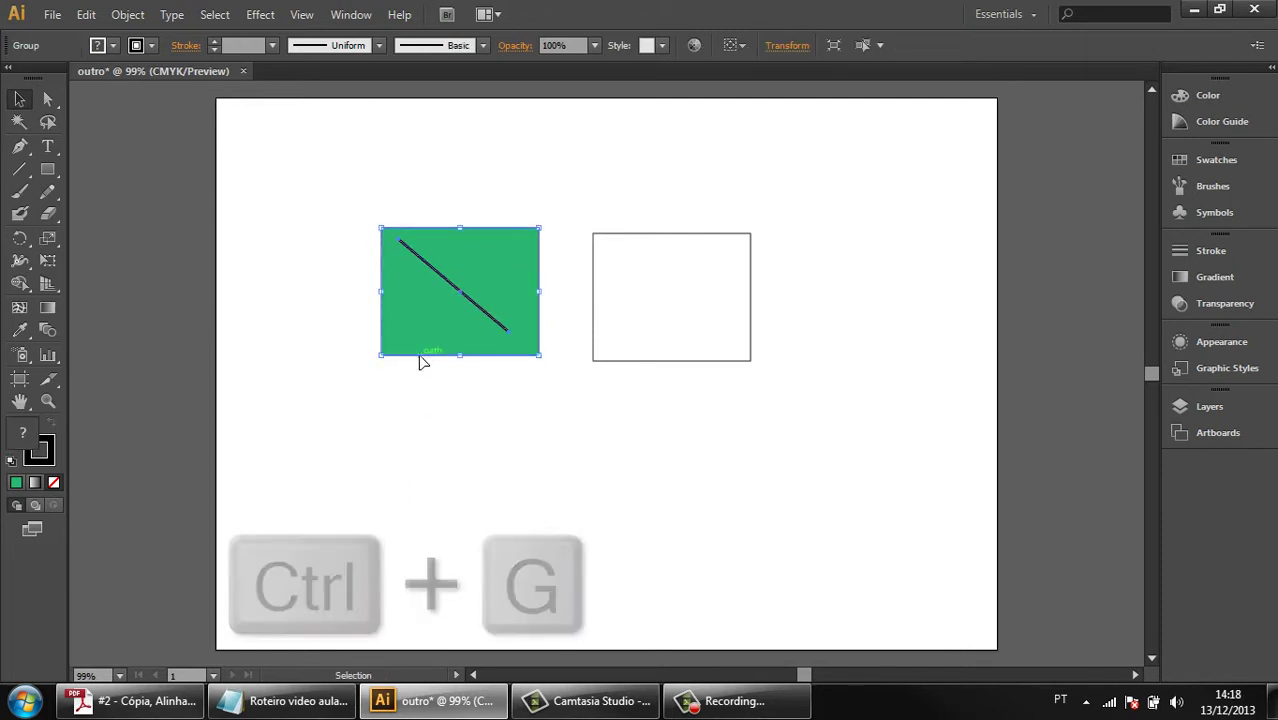
Move the green group slightly to the left and delete the white rectangle.
drag(470, 275, 409, 266)
drag(855, 170, 579, 399)
key(Delete)
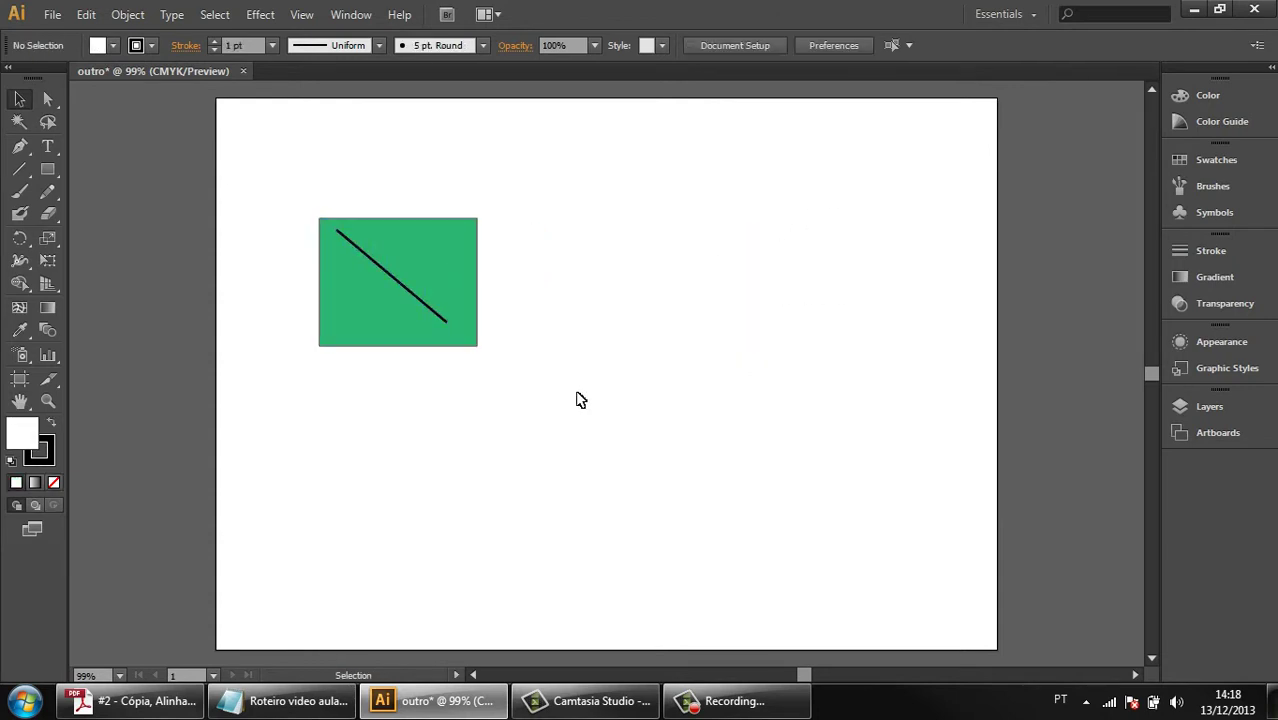
Duplicate the green group to its right, and copy and paste another one into the artboard's lower right area.
click(452, 286)
drag(404, 288, 664, 298)
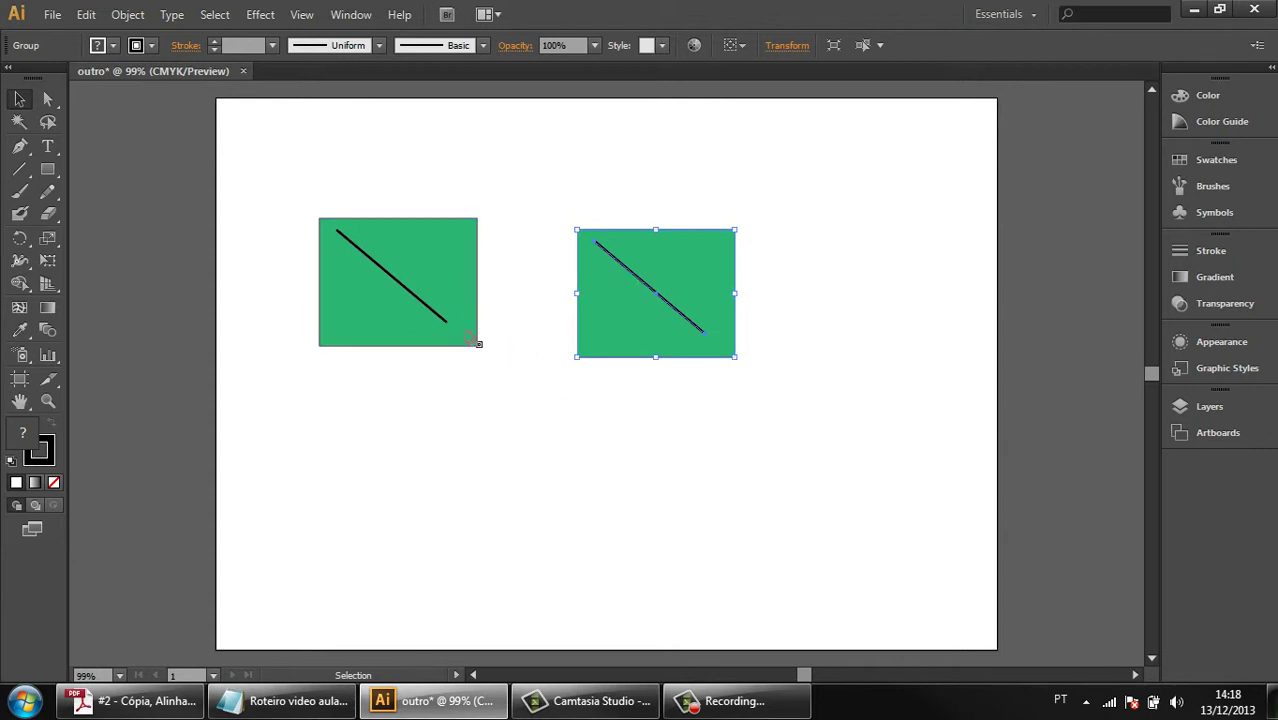
click(386, 268)
key(ctrl+c)
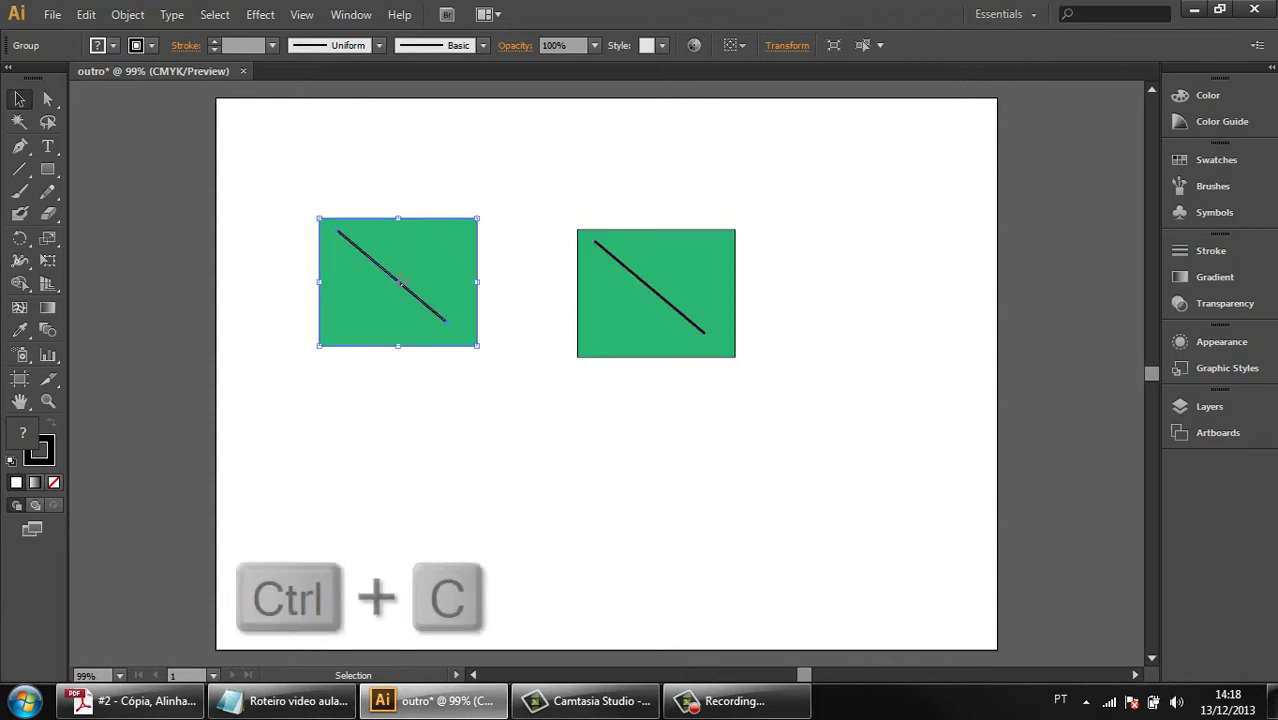
key(ctrl+v)
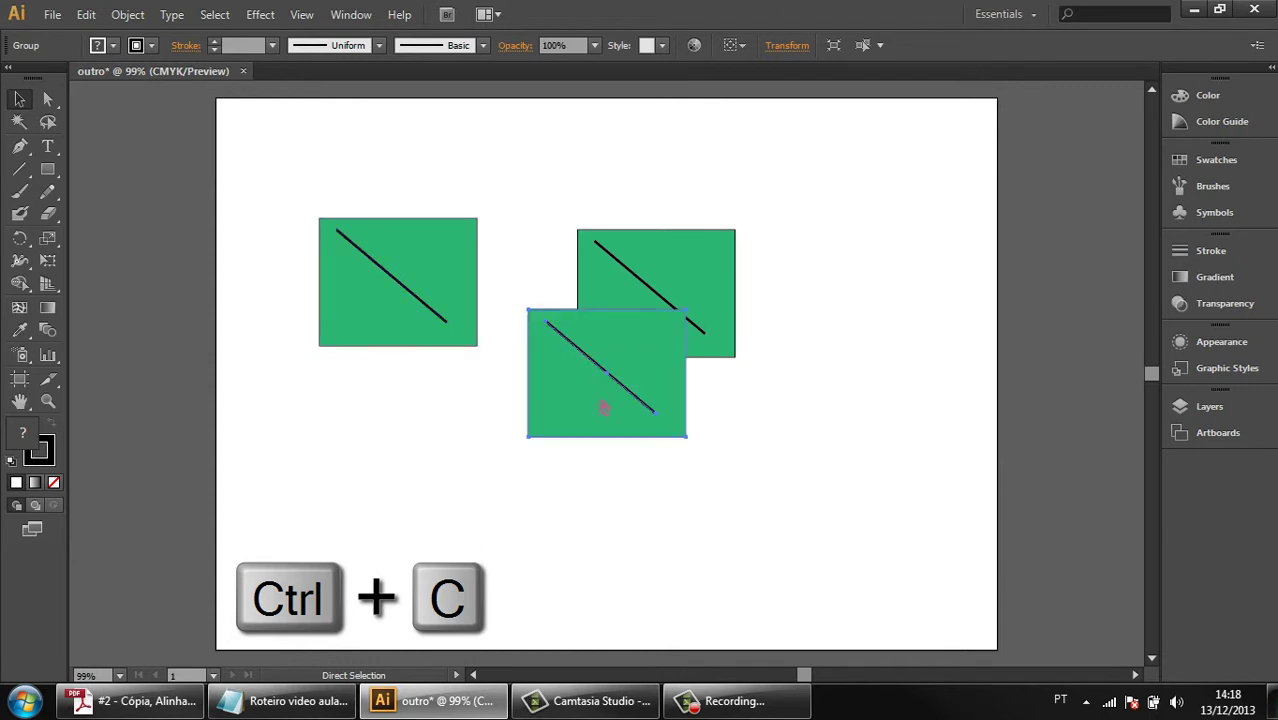
drag(655, 364, 757, 452)
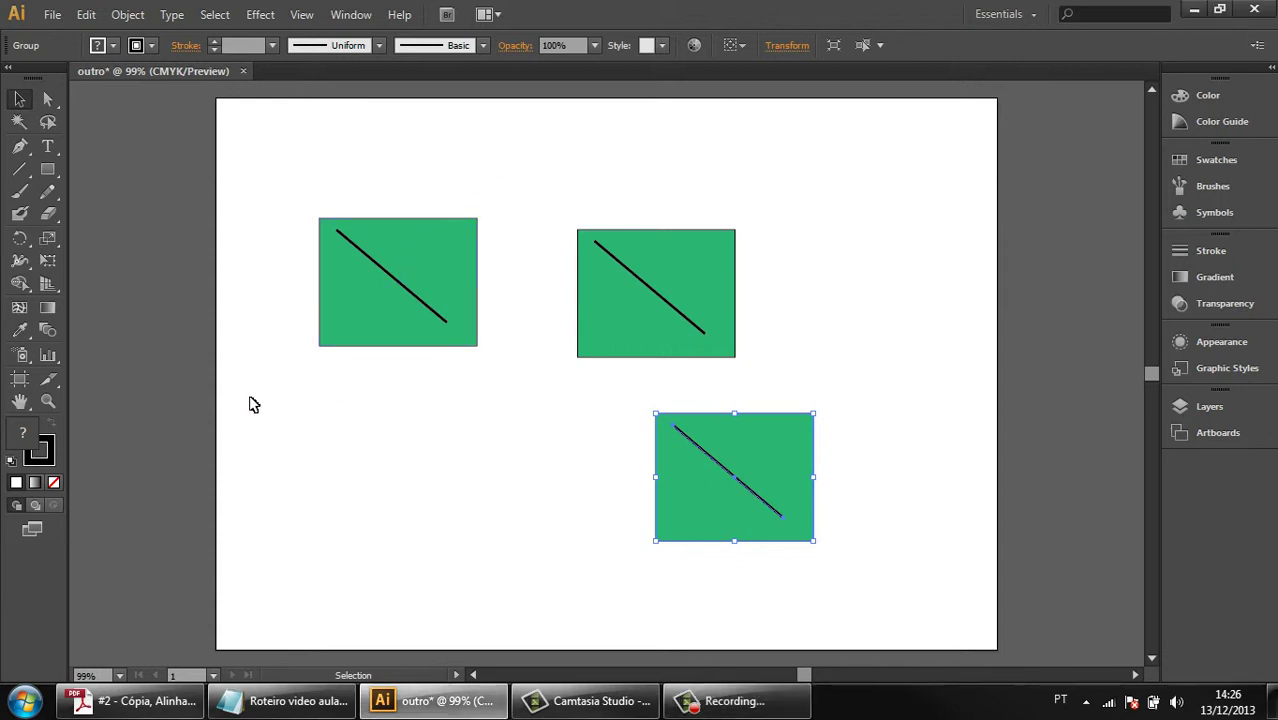
Copy the upper-left green group and paste it in front, exactly over the original.
click(383, 281)
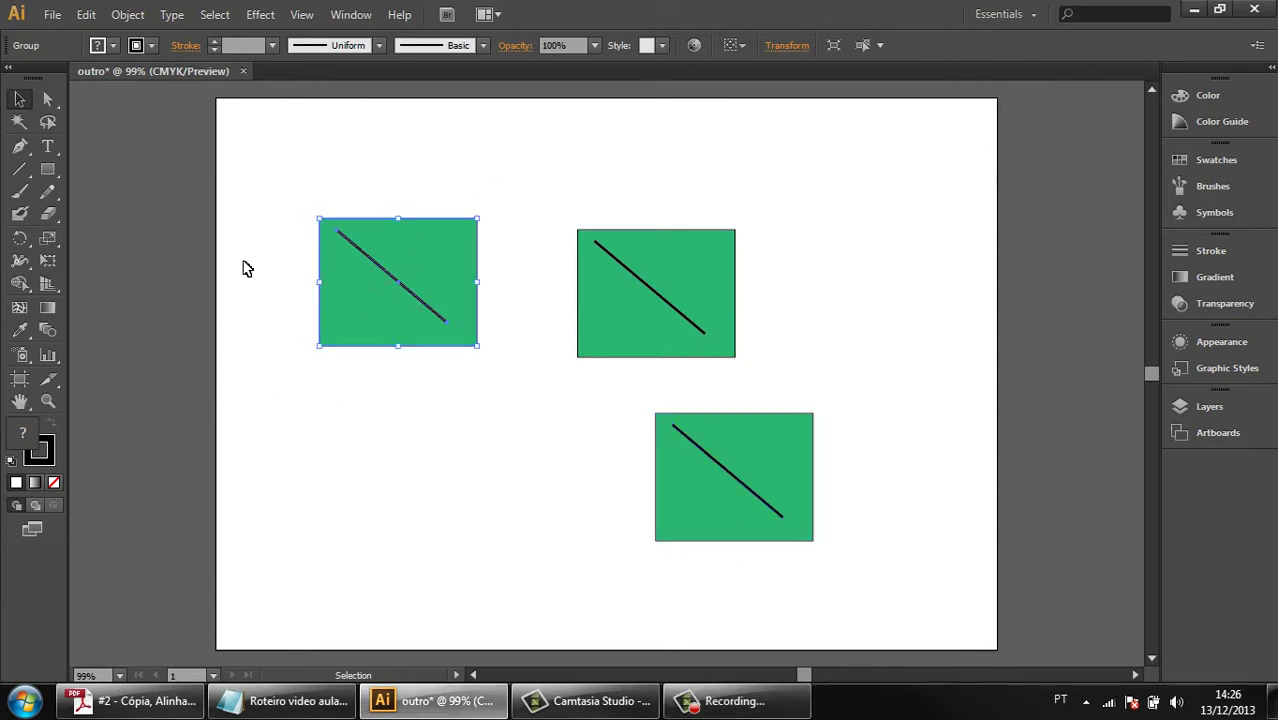
key(ctrl+c)
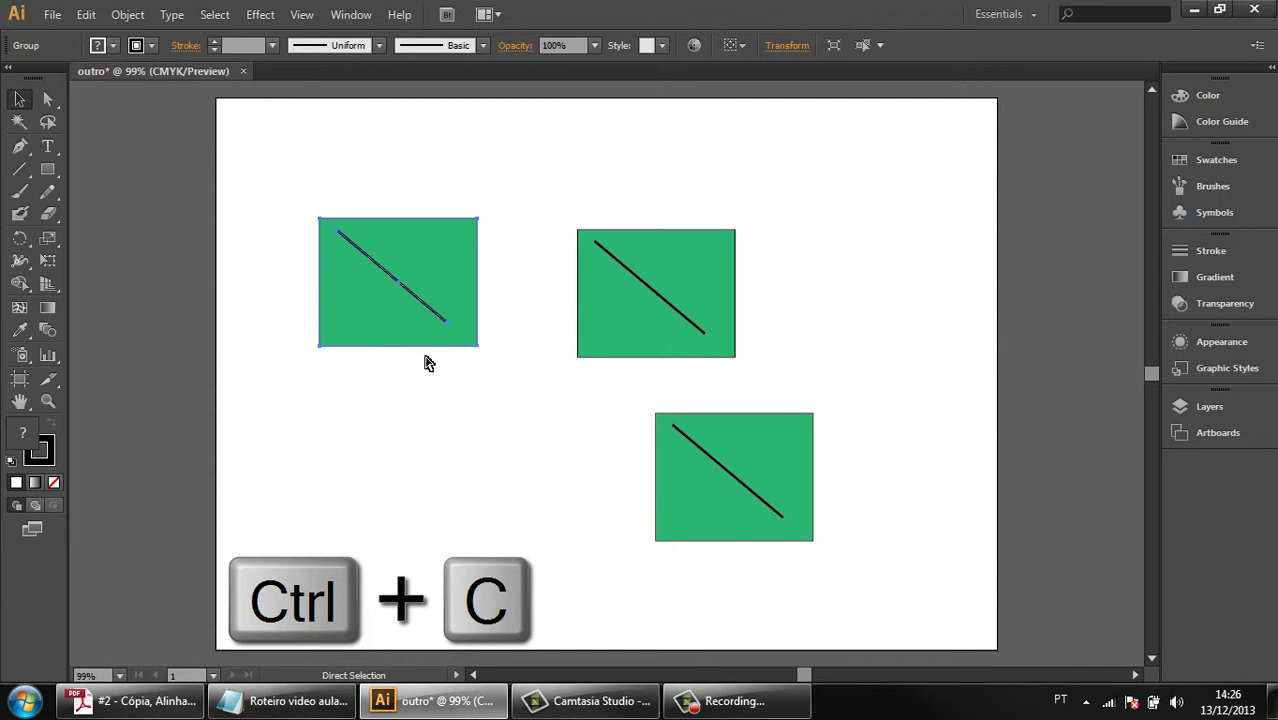
key(ctrl+f)
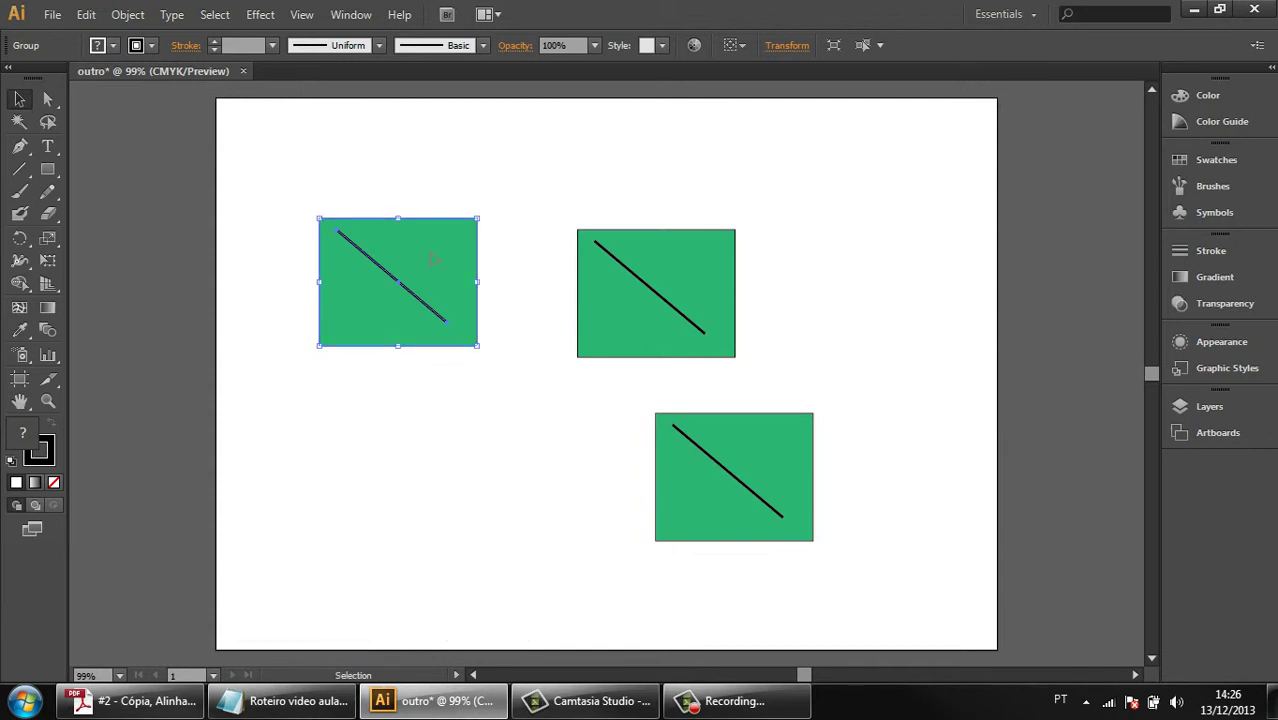
Try moving the pasted copy below the original group, and undo the move.
drag(428, 259, 415, 410)
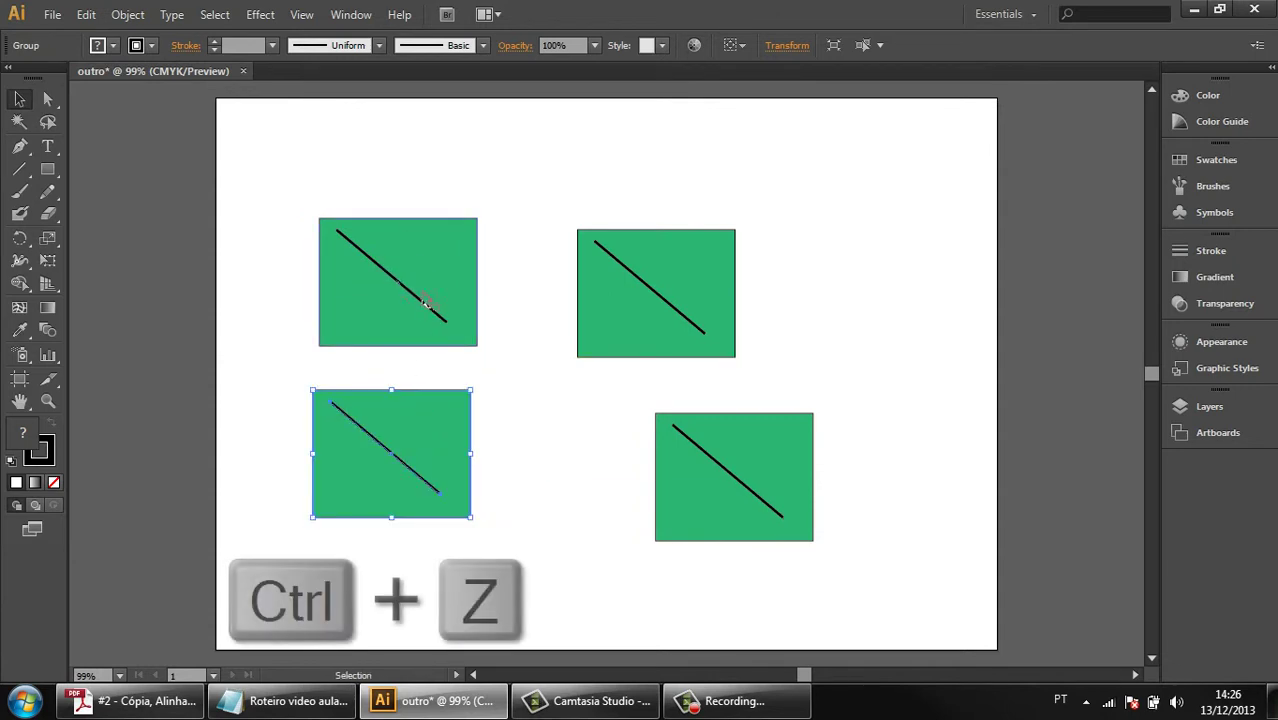
key(ctrl+z)
key(ctrl+z)
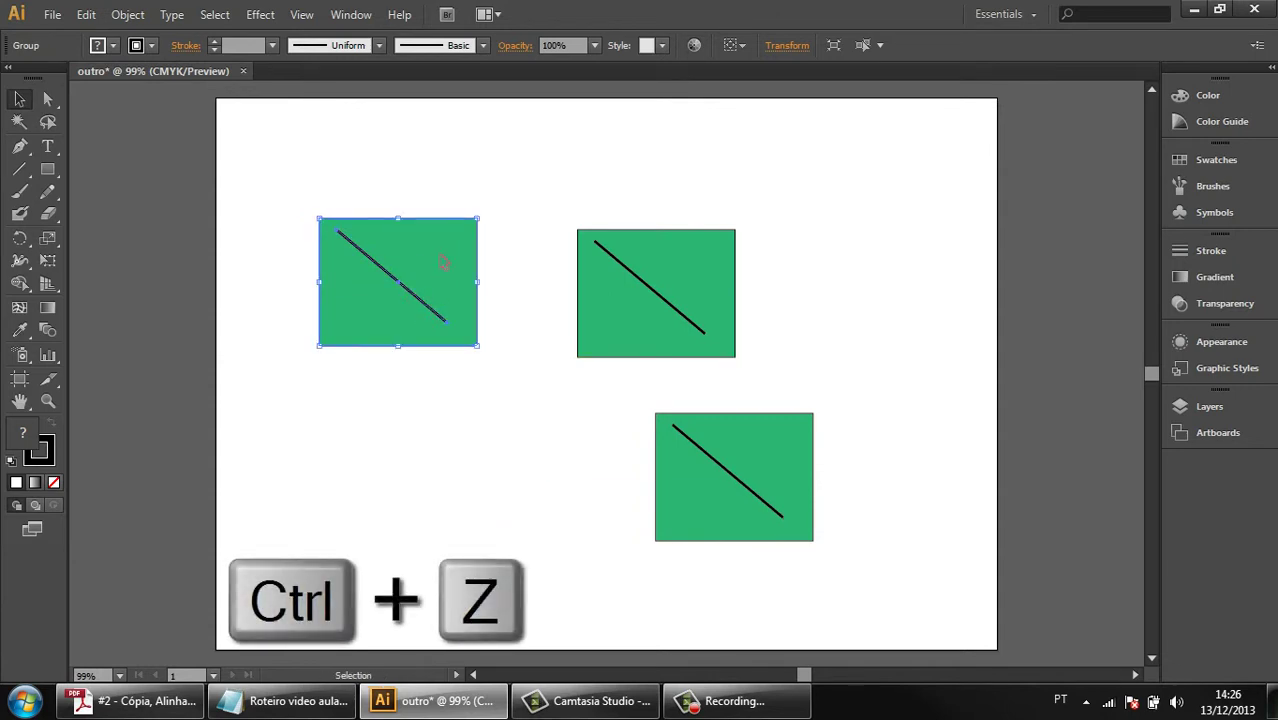
Place the pasted copy below the original group, and shift the upper-right group farther up and to the right.
drag(433, 298, 420, 488)
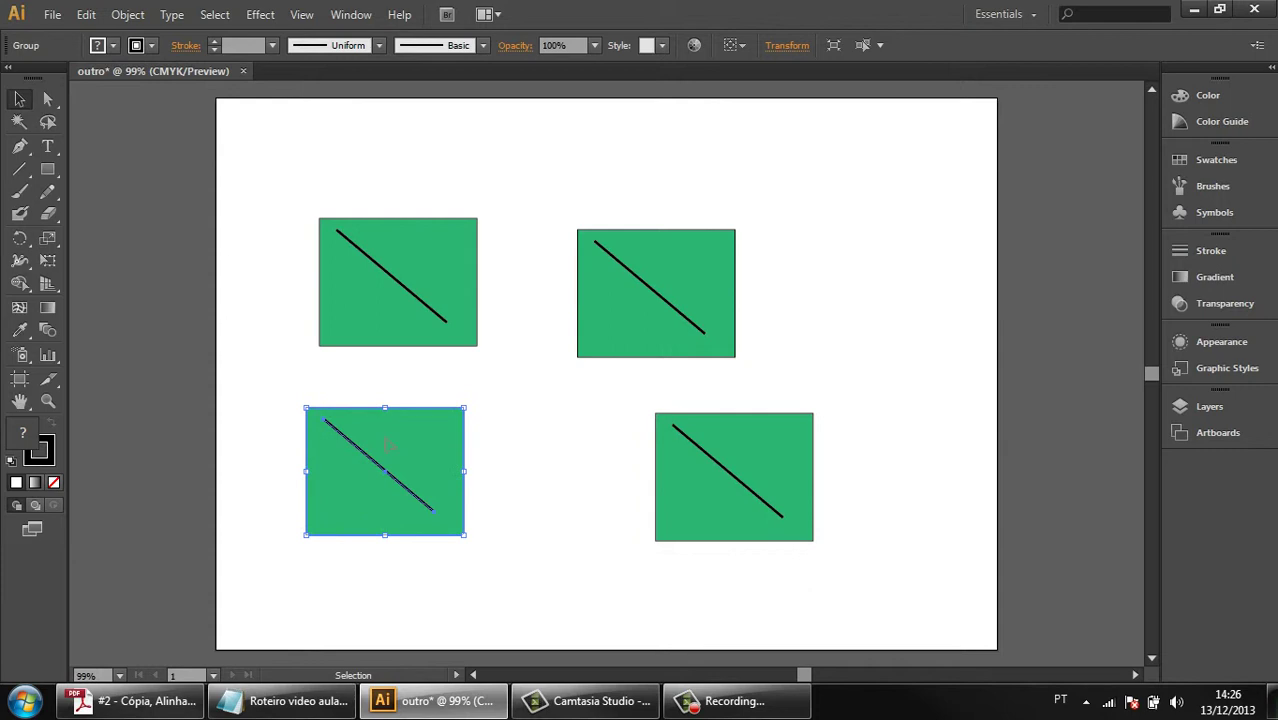
drag(690, 314, 793, 244)
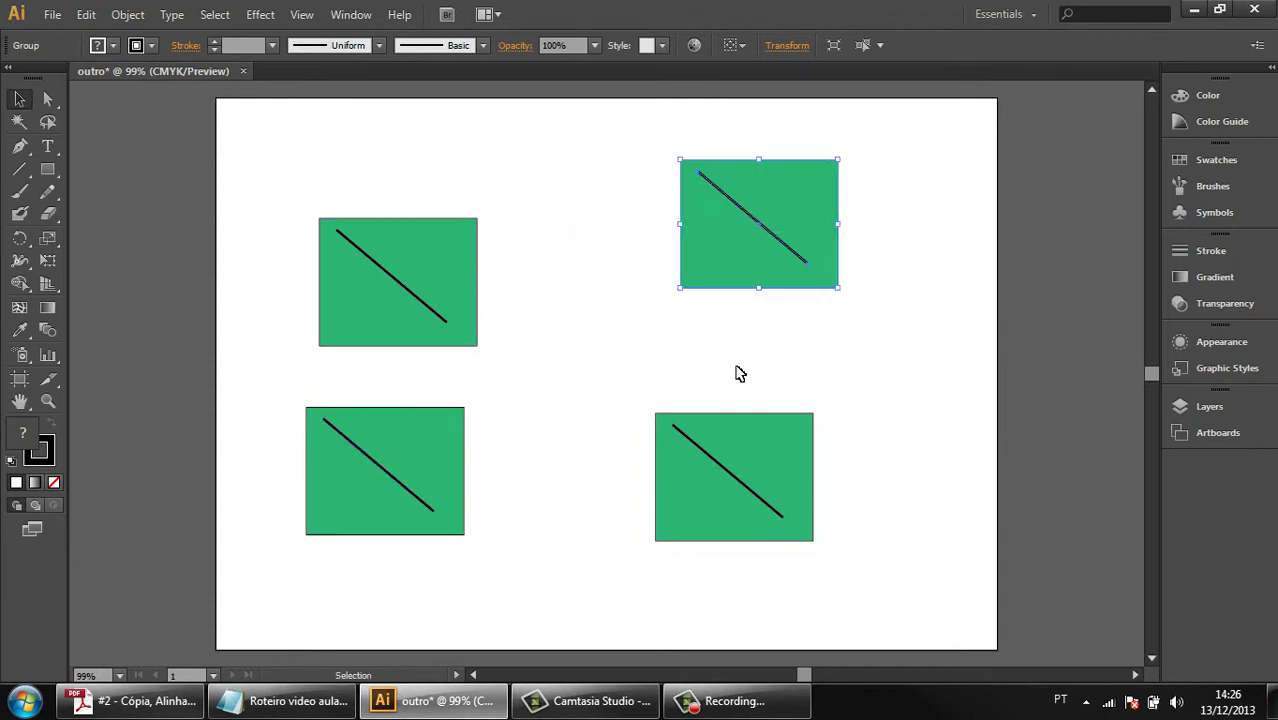
Move the lower-right group up and right and the lower-left group rightward, and draw a diagonal line crossing the upper-left group's line.
drag(746, 458, 837, 395)
drag(455, 457, 631, 491)
click(20, 169)
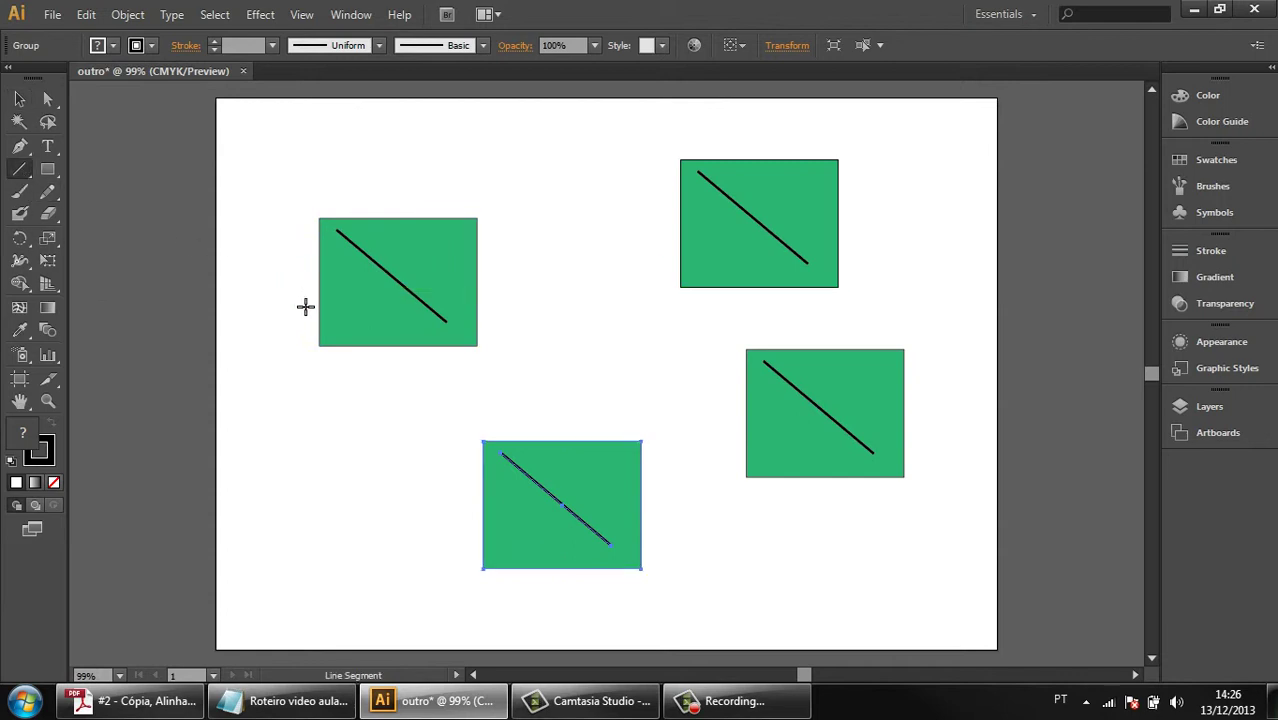
mouse_move(357, 317)
mouse_down()
mouse_move(452, 248)
mouse_move(440, 243)
mouse_up()
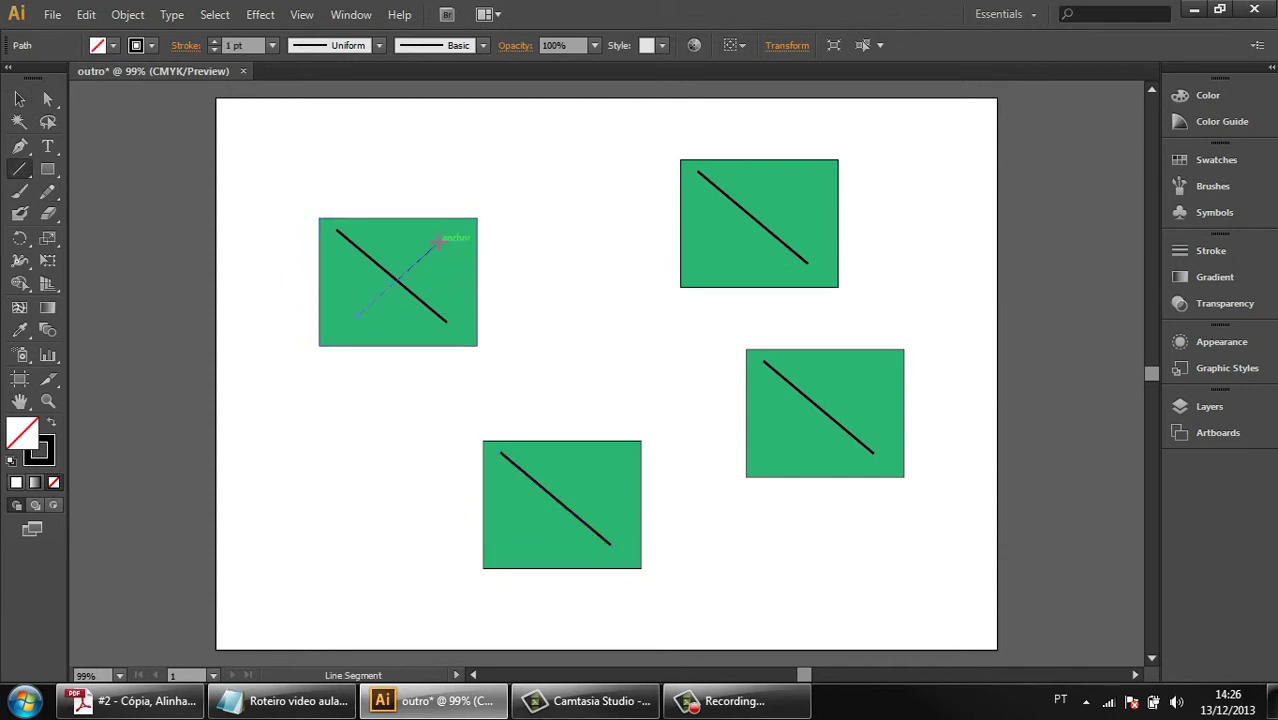
Copy the upper-left green group, paste it in back, and move the copy below the original.
click(19, 102)
key(ctrl+c)
drag(490, 186, 274, 362)
key(ctrl+b)
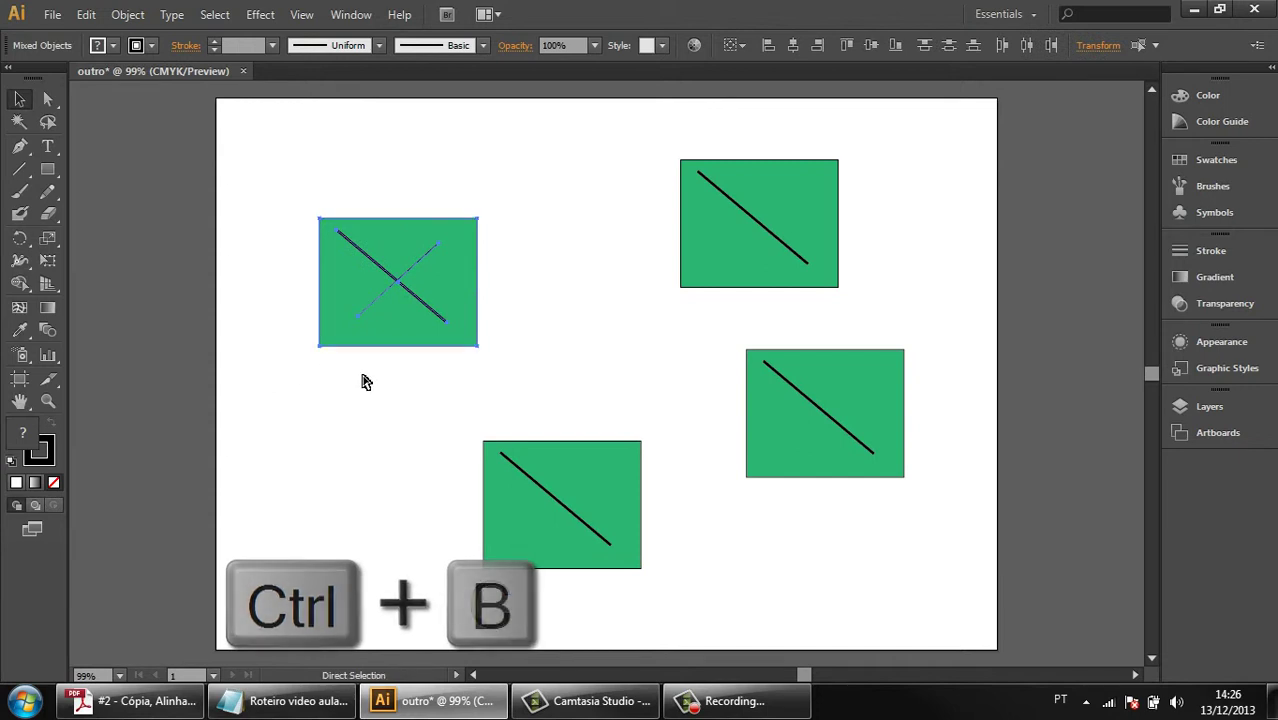
drag(443, 273, 388, 463)
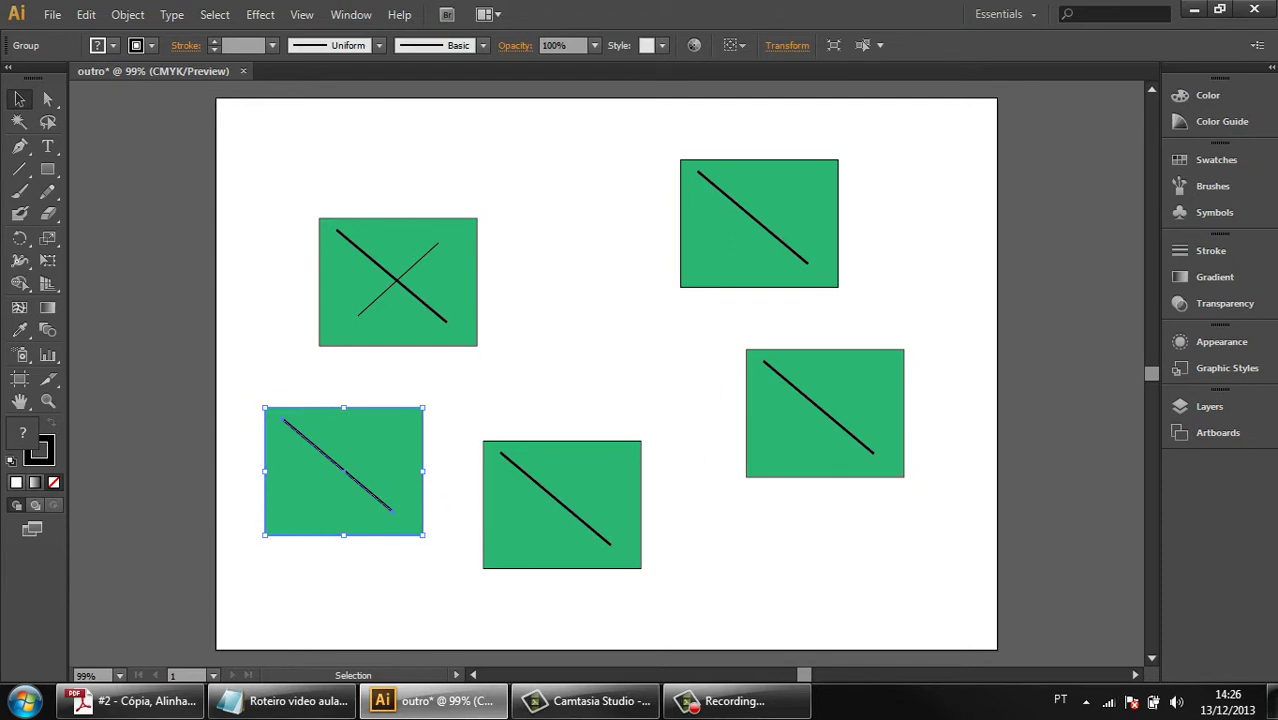
Select all the green groups to view the alignment options, and clear the selection.
key(F10)
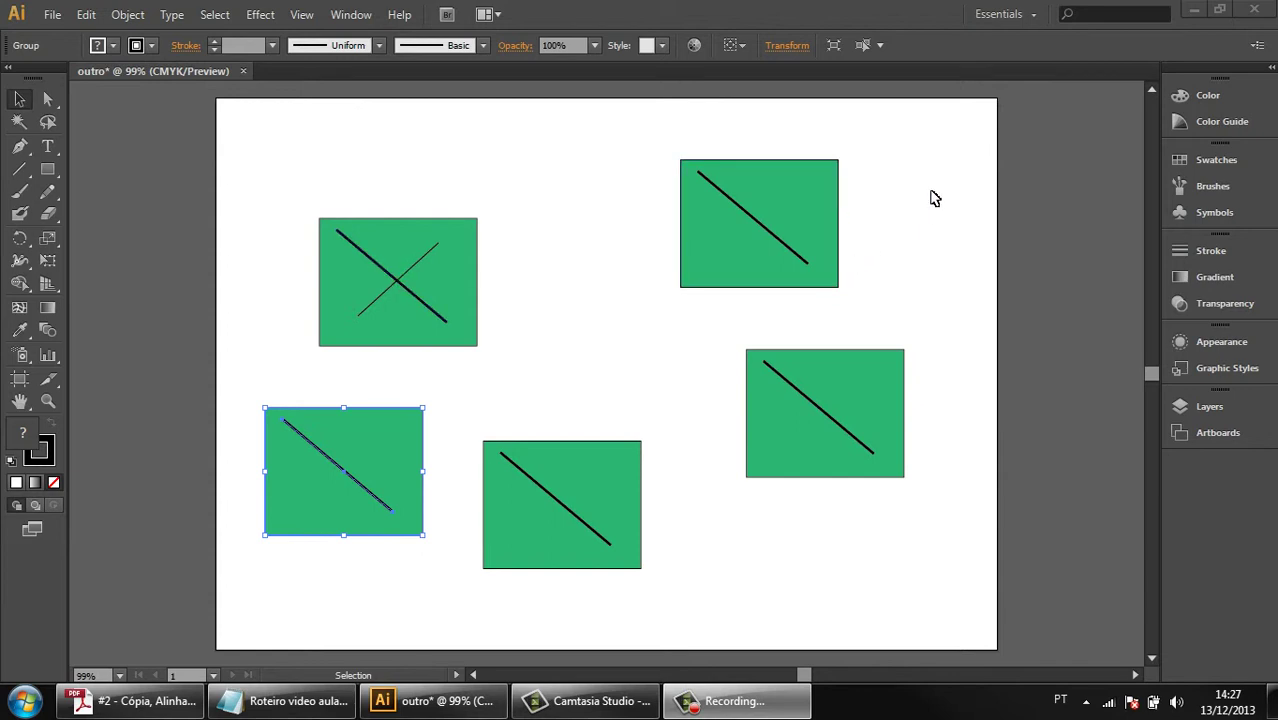
click(943, 246)
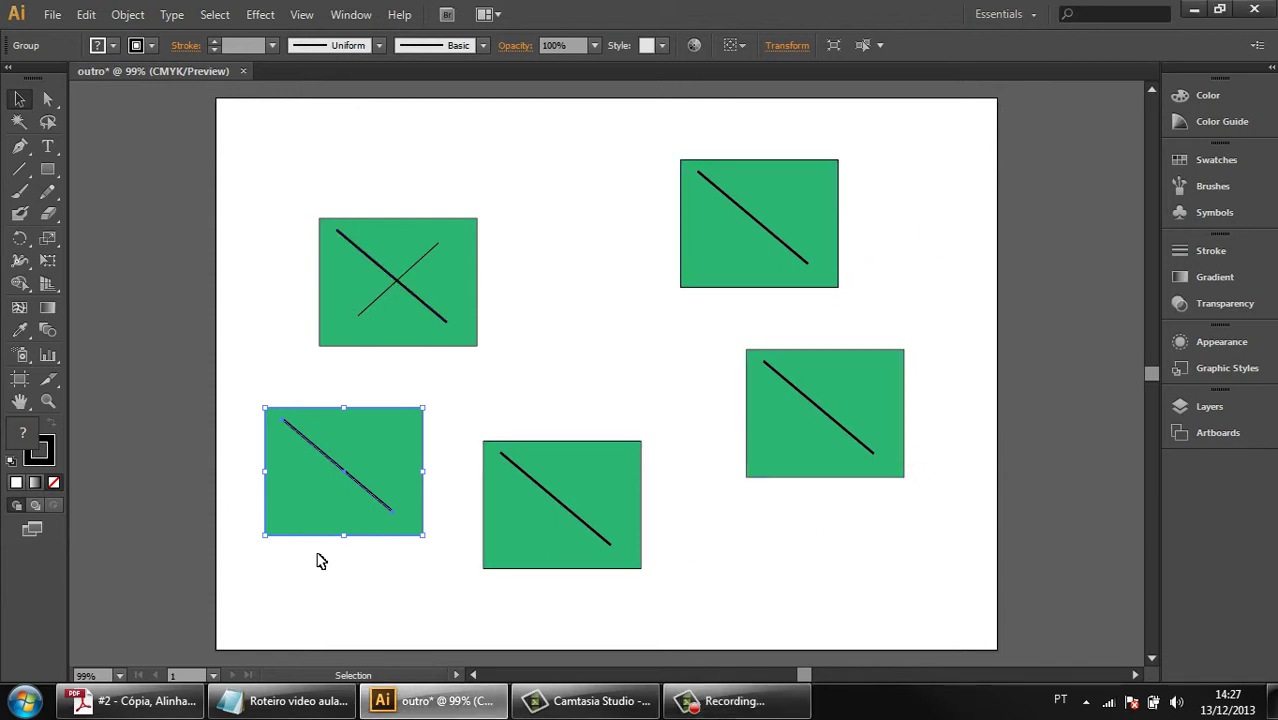
drag(942, 150, 333, 592)
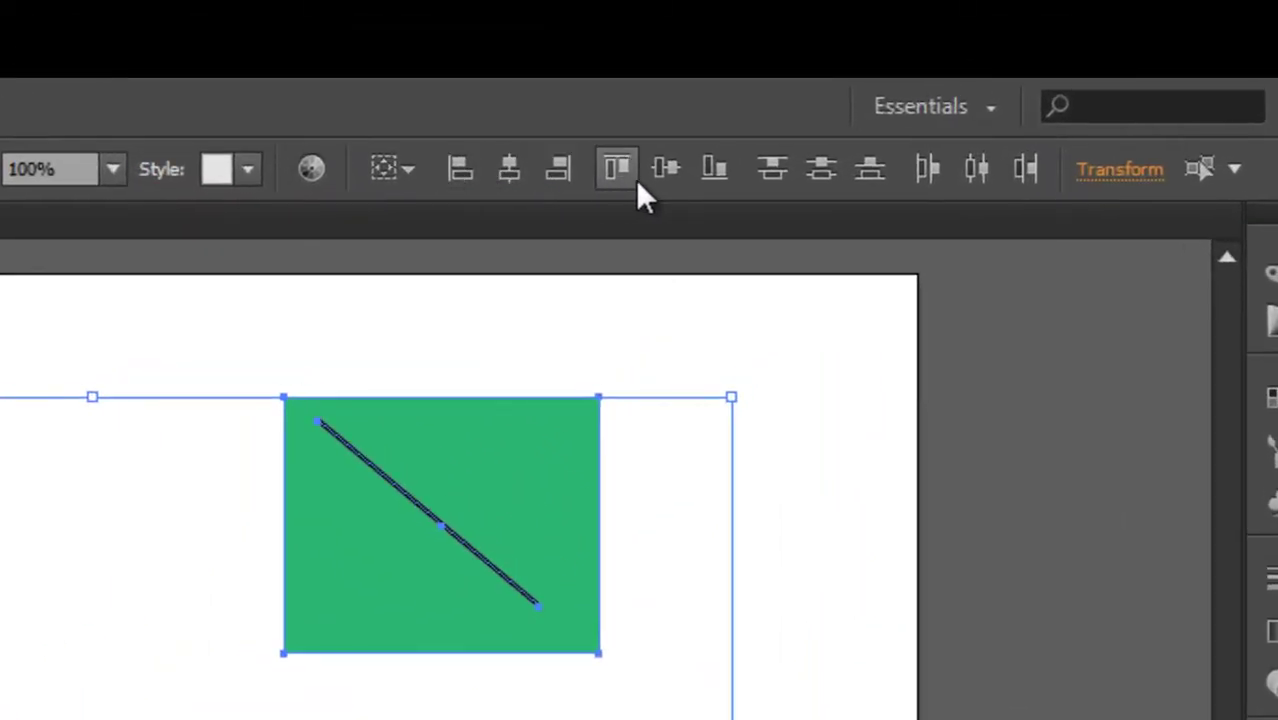
click(770, 462)
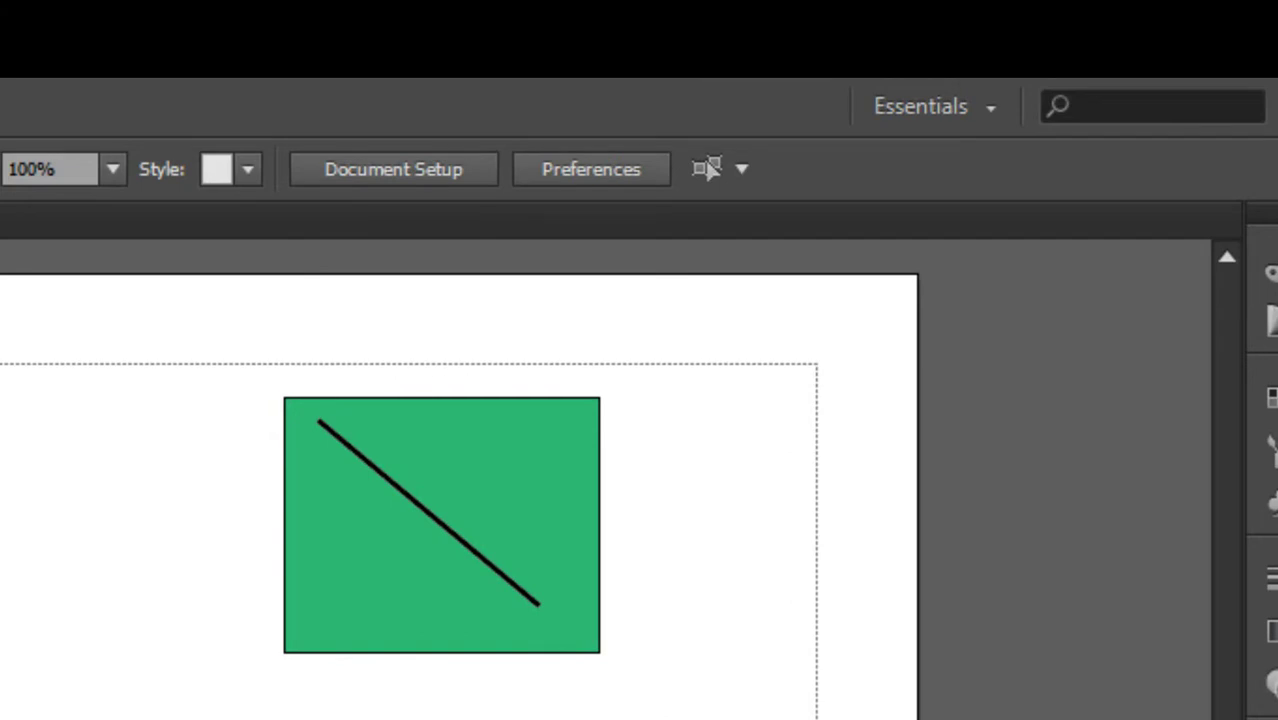
key(ctrl+a)
click(844, 551)
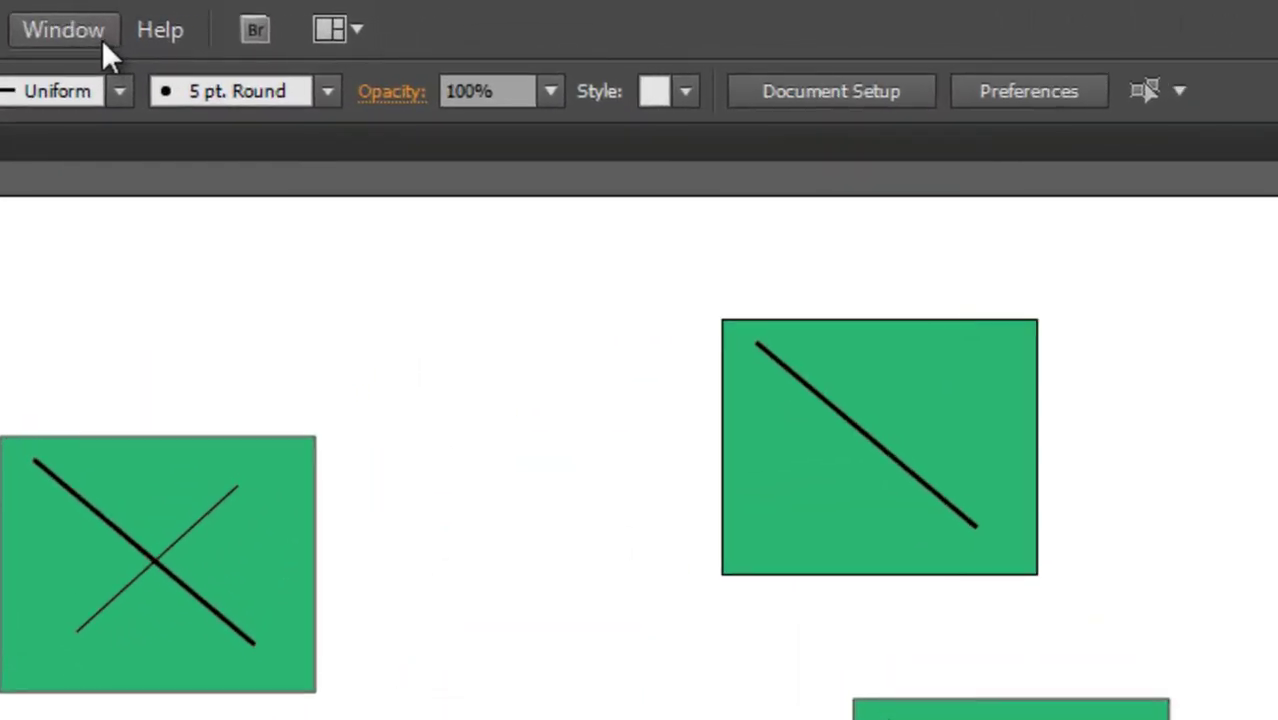
Show the Align panel and expand it to its full floating view.
click(187, 44)
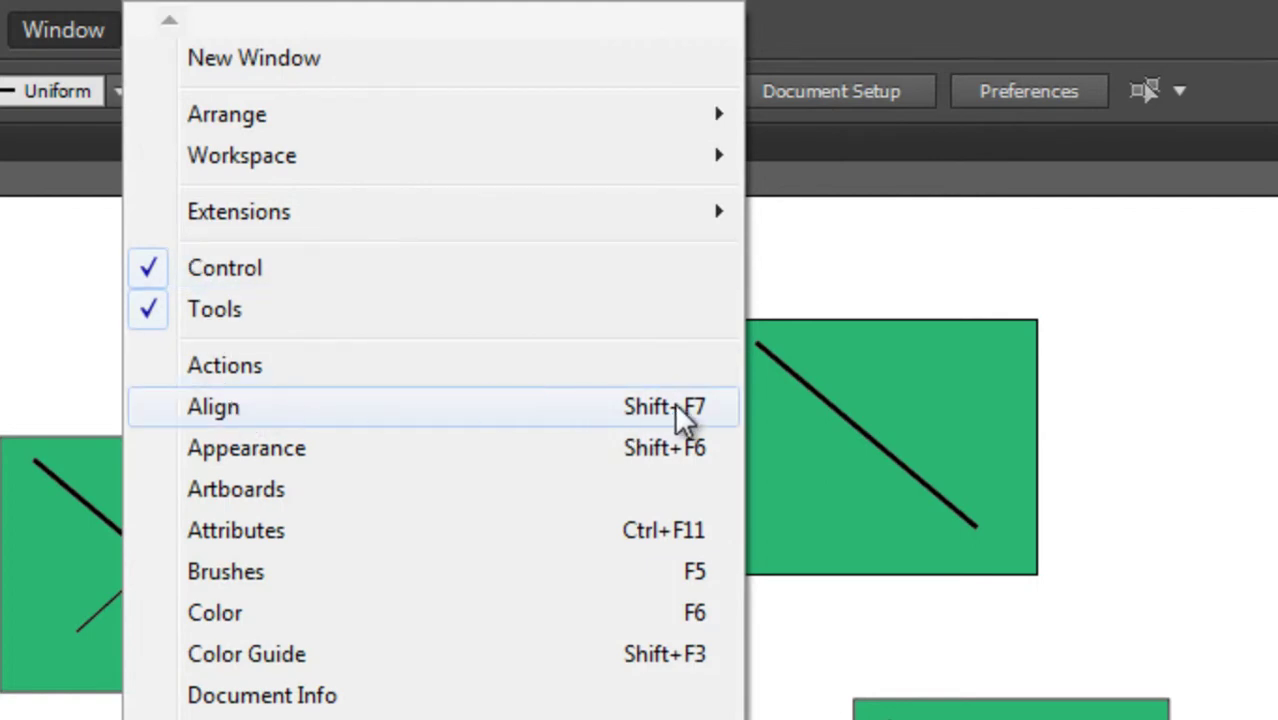
click(428, 410)
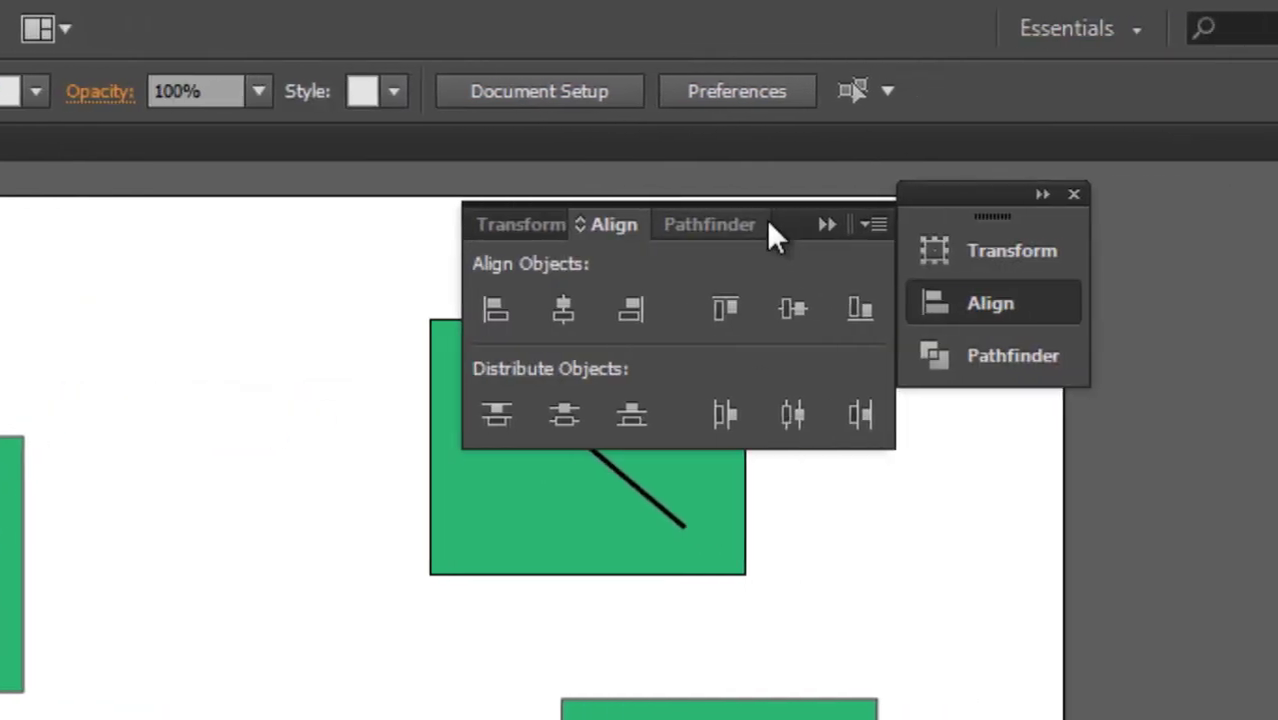
click(1073, 194)
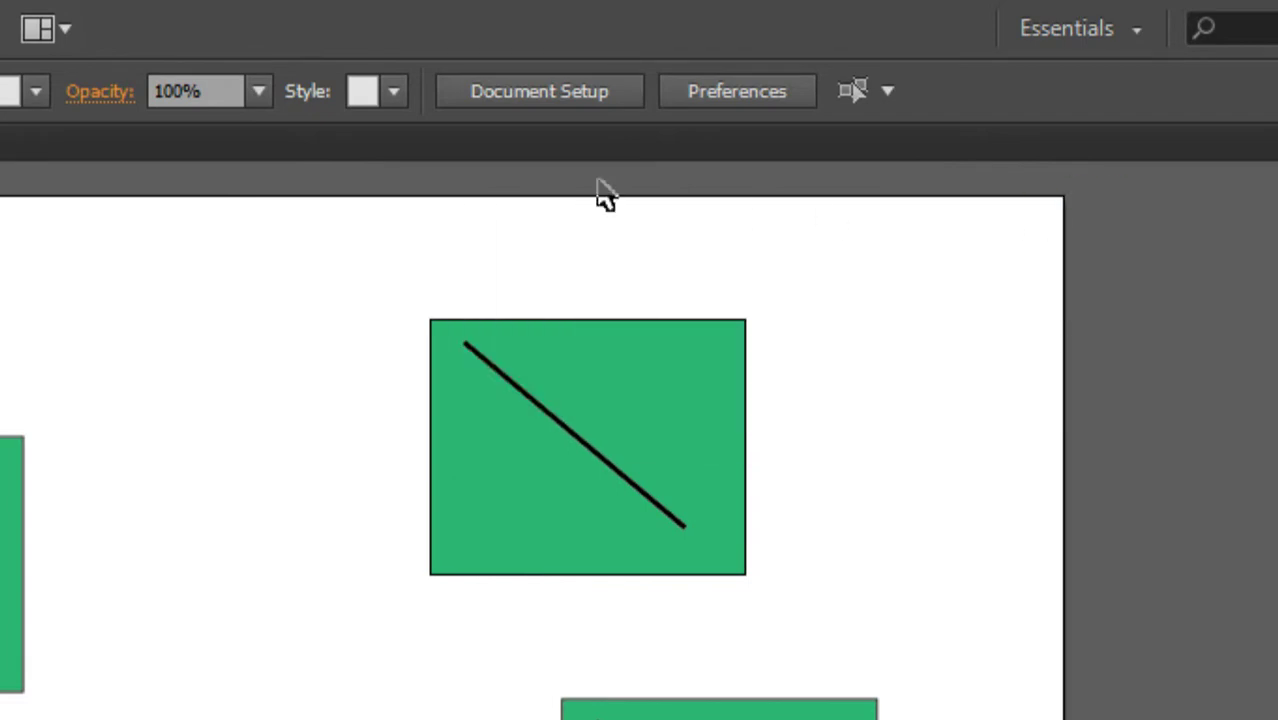
key(alt+w)
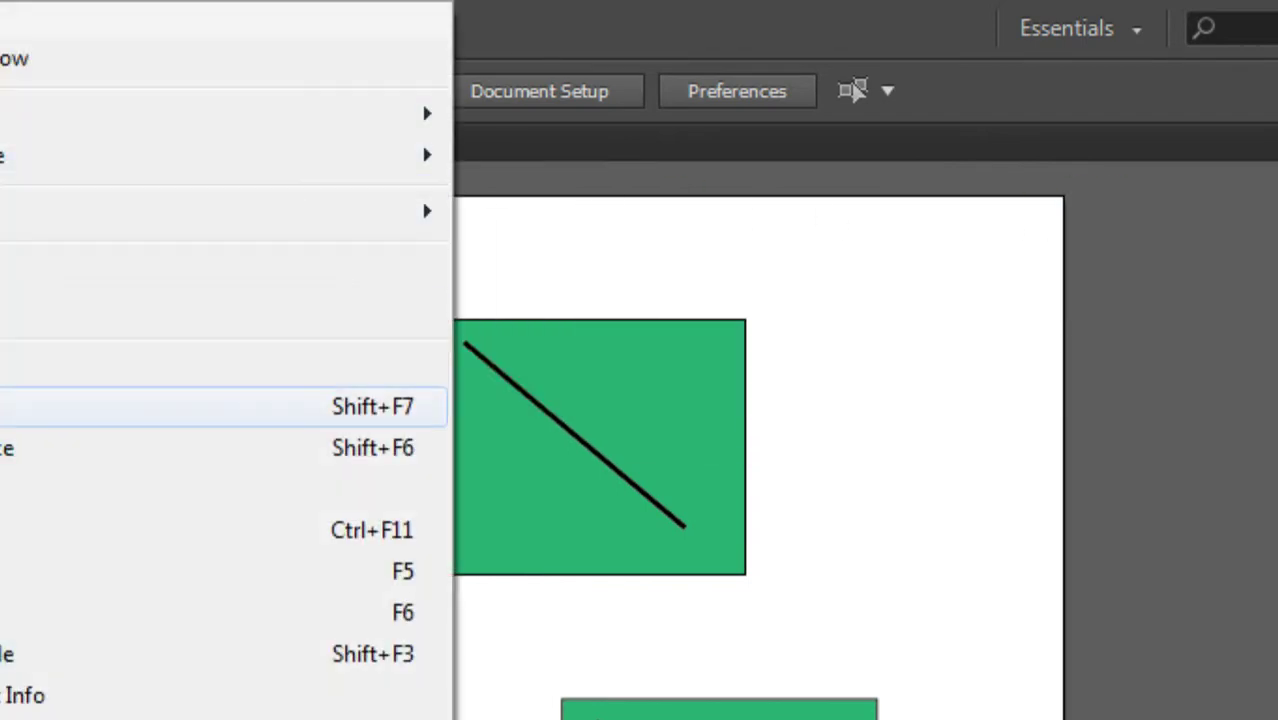
click(10, 406)
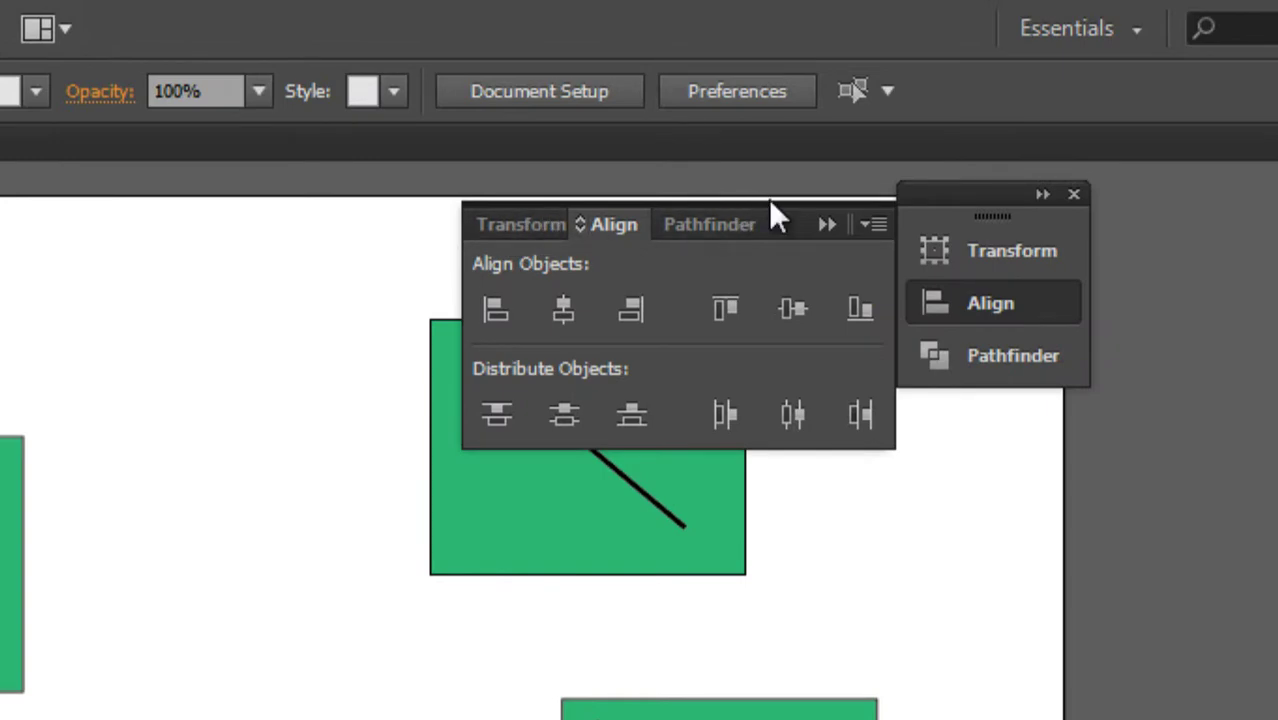
click(1043, 198)
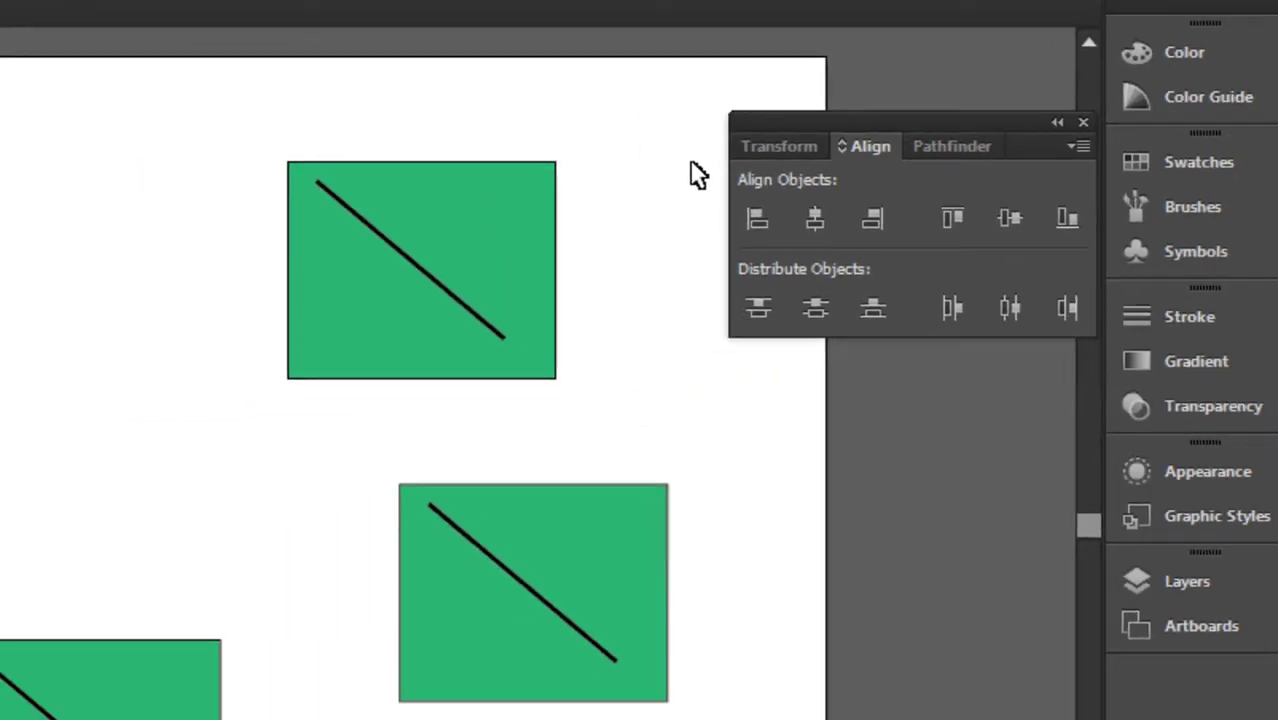
Try aligning all objects to their left edges and by their horizontal centres, and undo both alignments.
drag(918, 160, 290, 568)
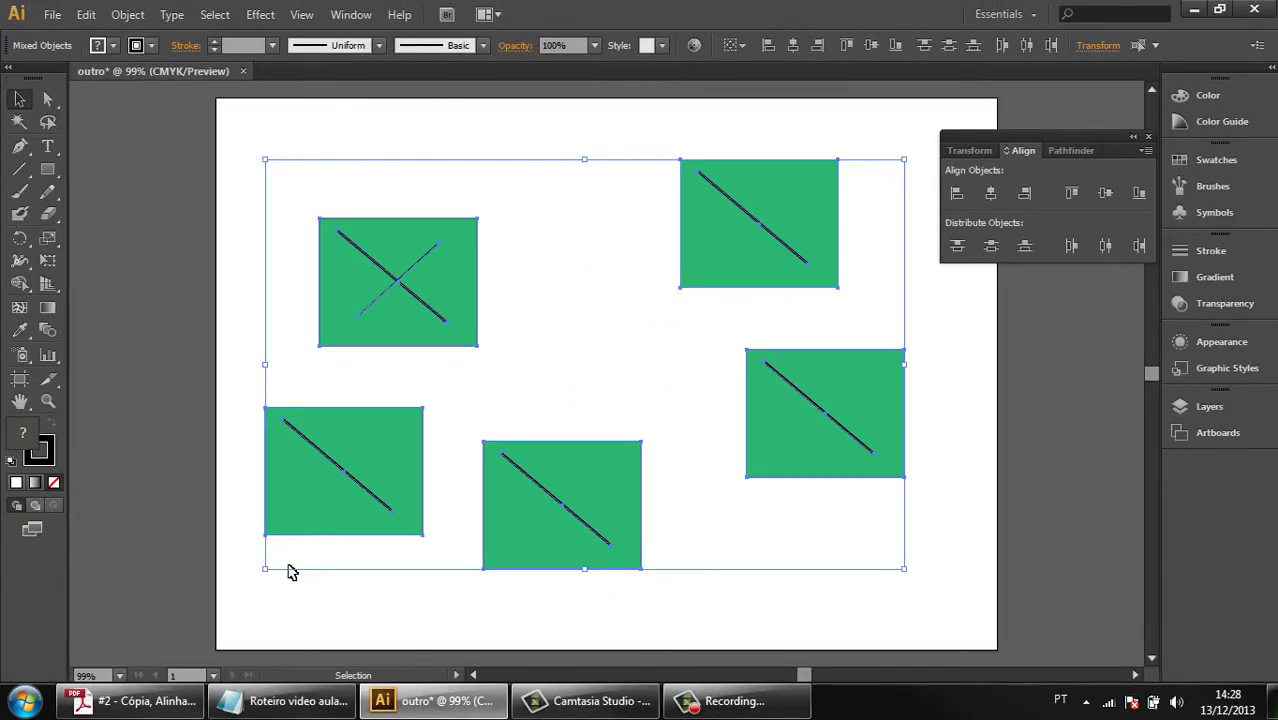
click(315, 564)
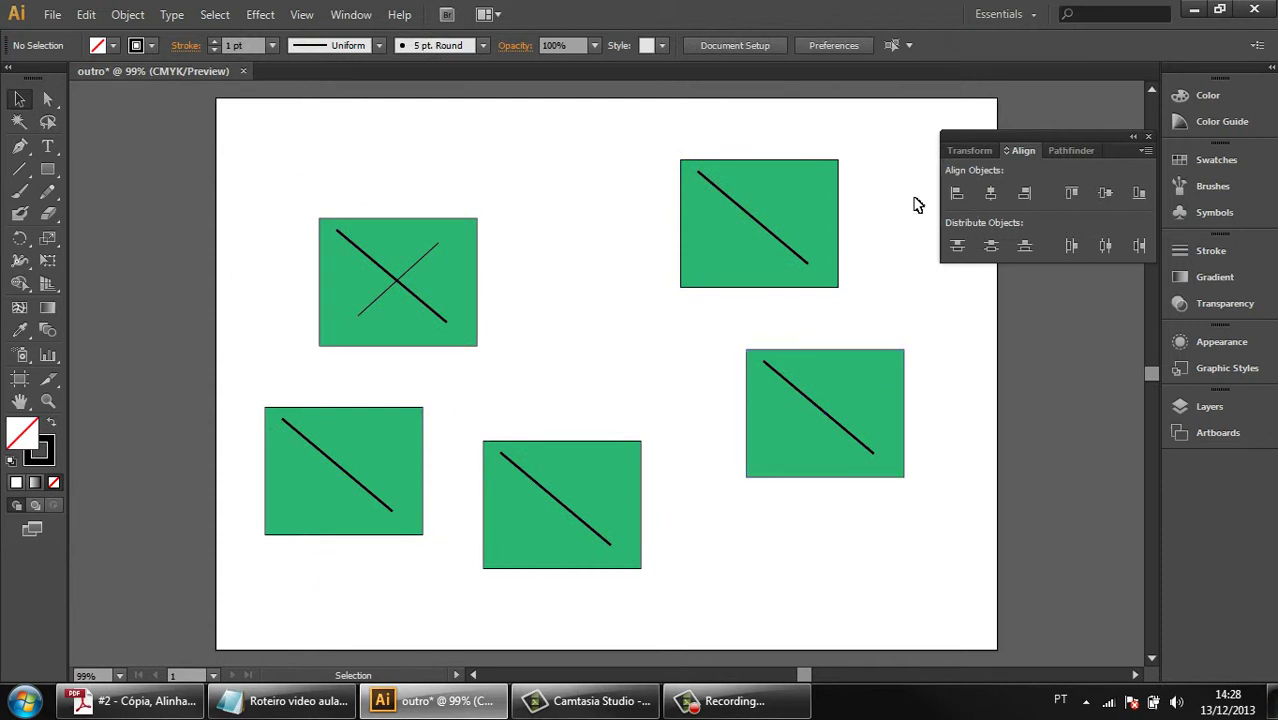
key(ctrl+a)
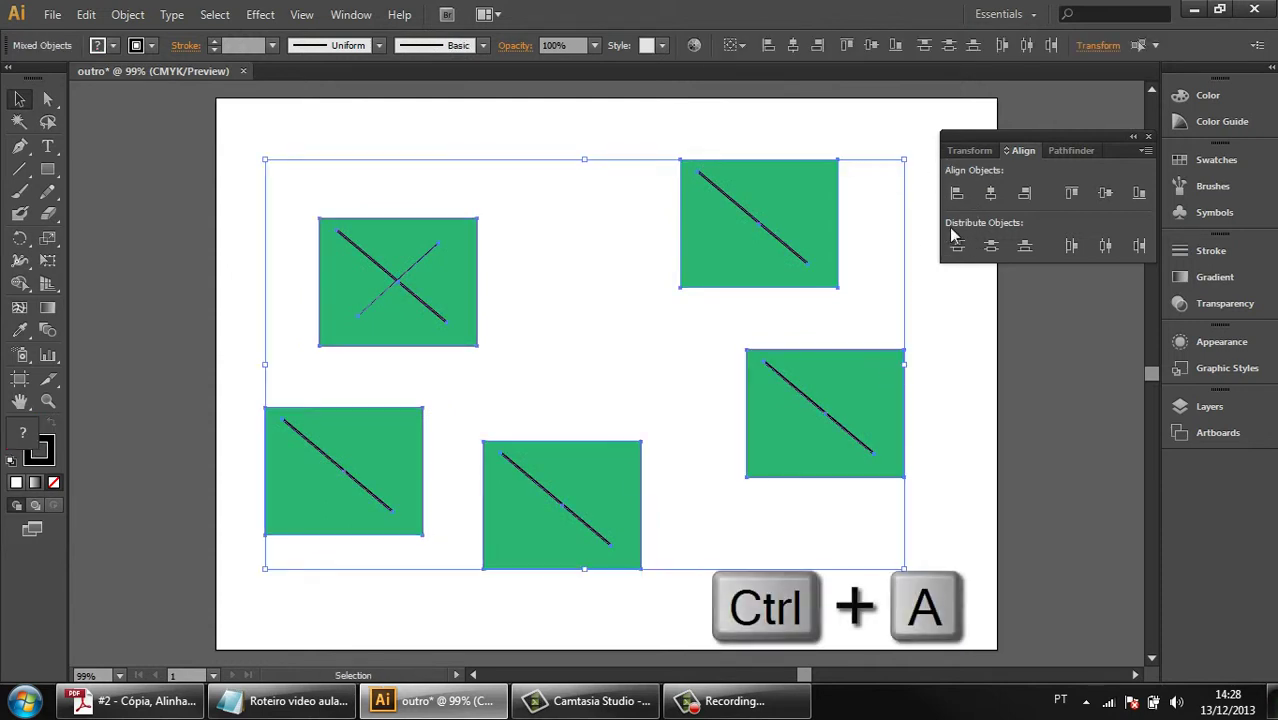
click(957, 194)
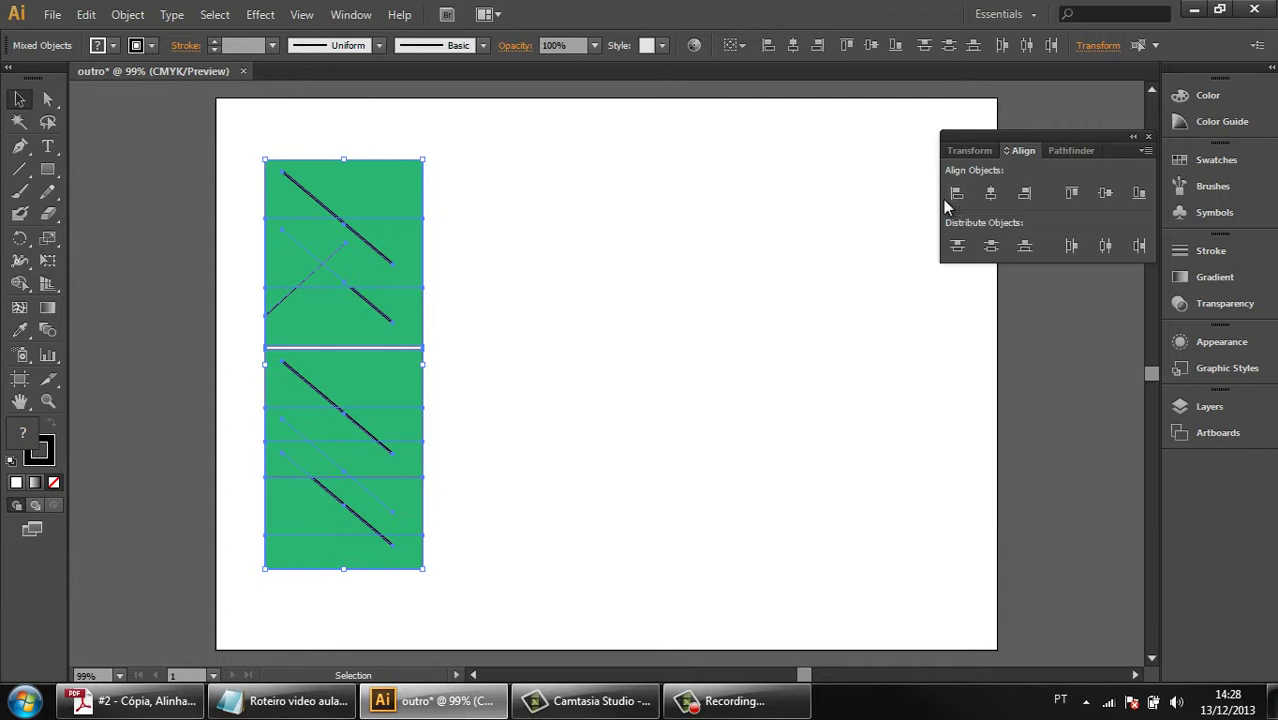
click(991, 196)
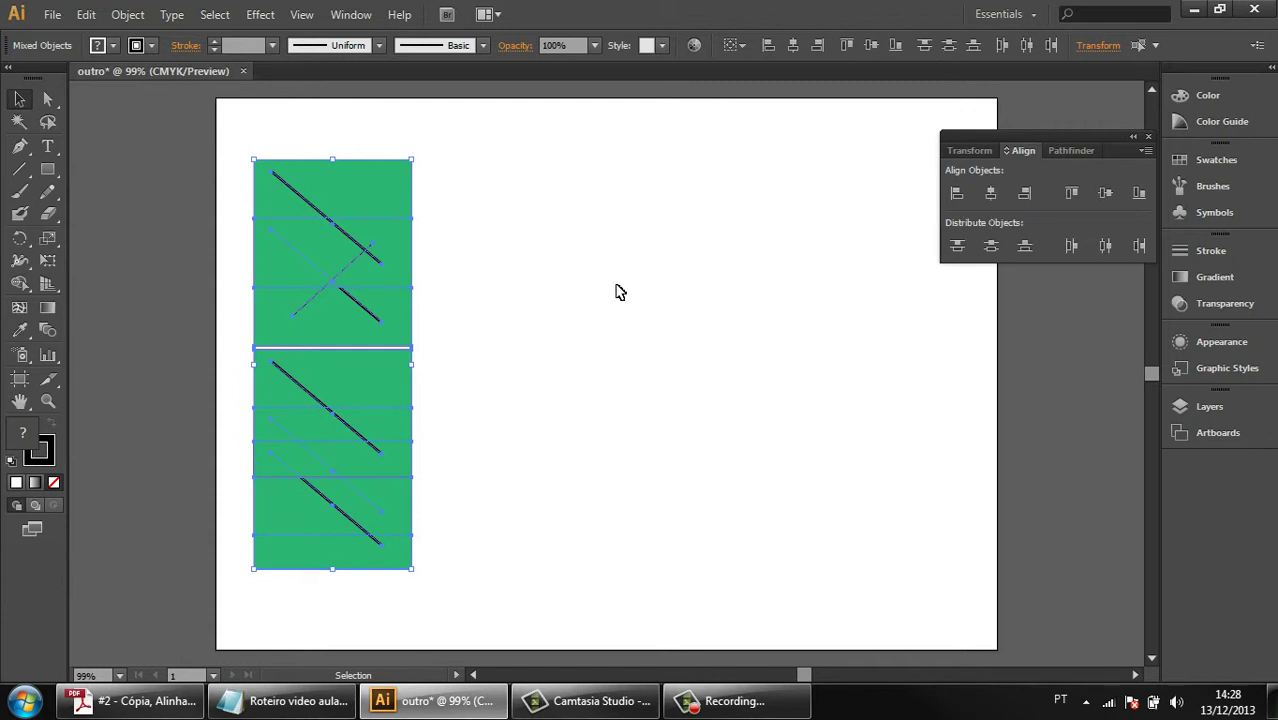
key(ctrl+z)
key(ctrl+z)
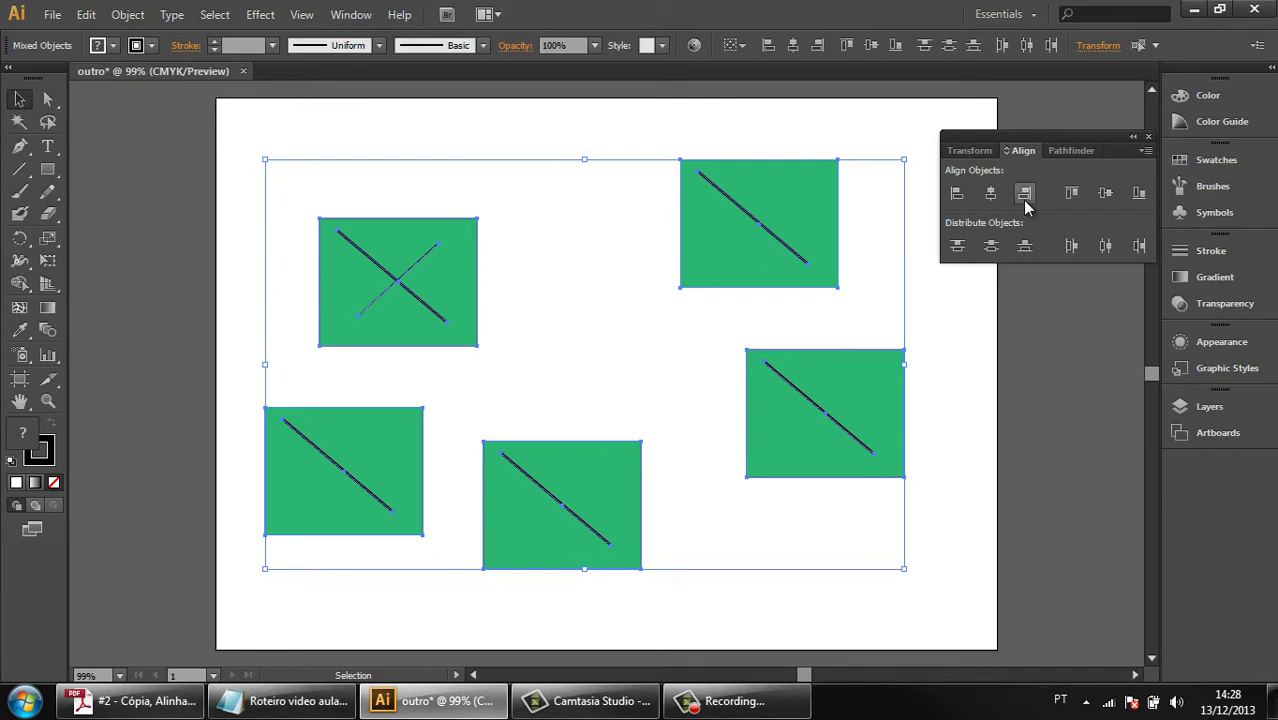
Try aligning all objects to the right edge followed by the top edge, and undo both alignments.
click(1024, 200)
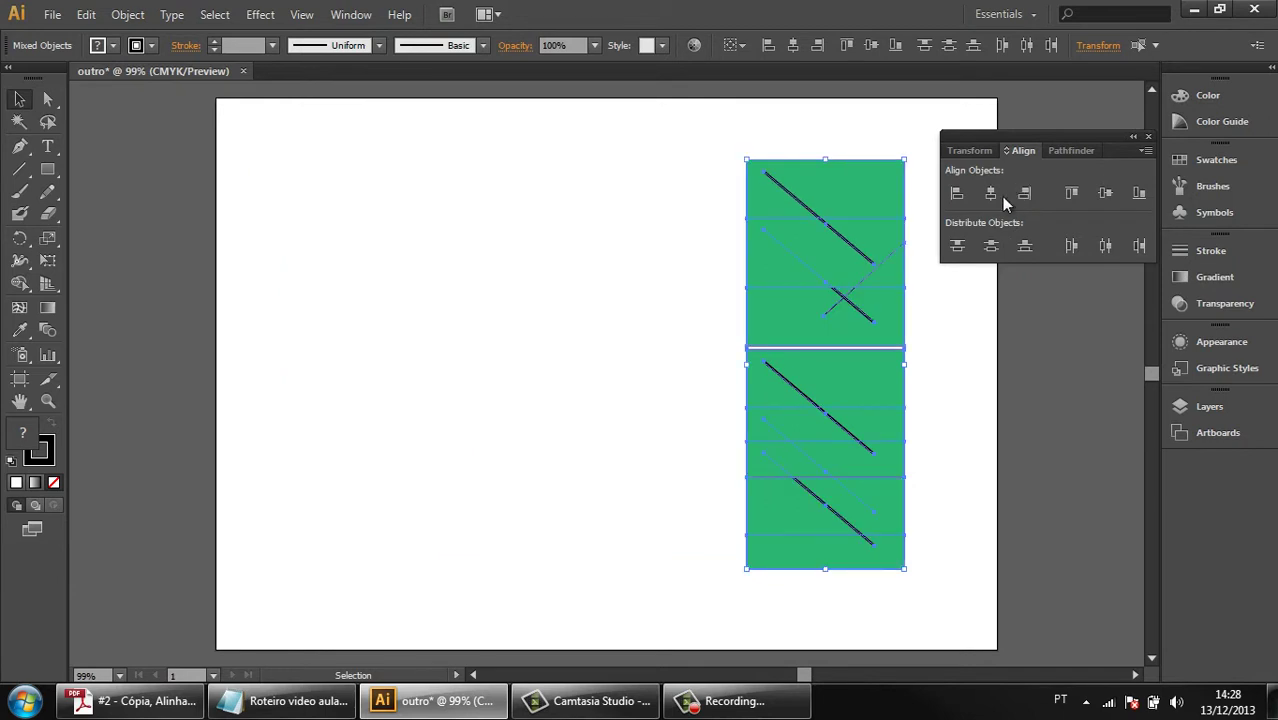
click(1072, 193)
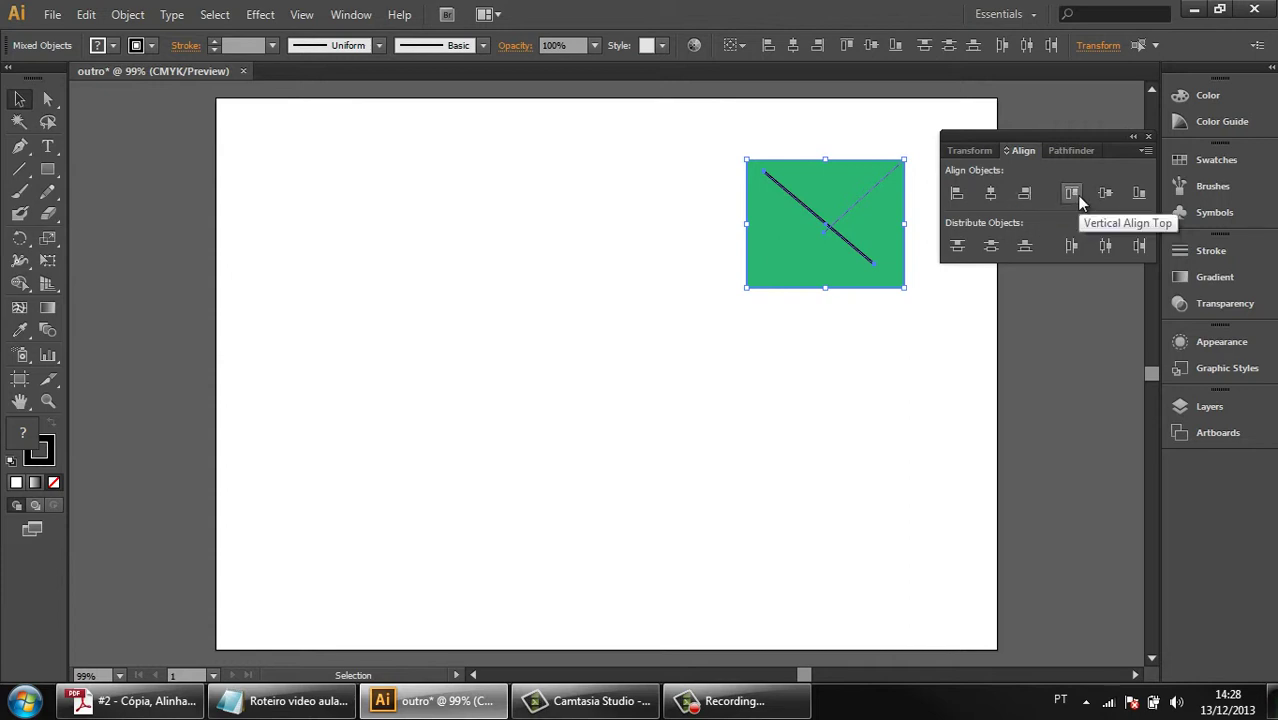
key(ctrl+z)
key(ctrl+z)
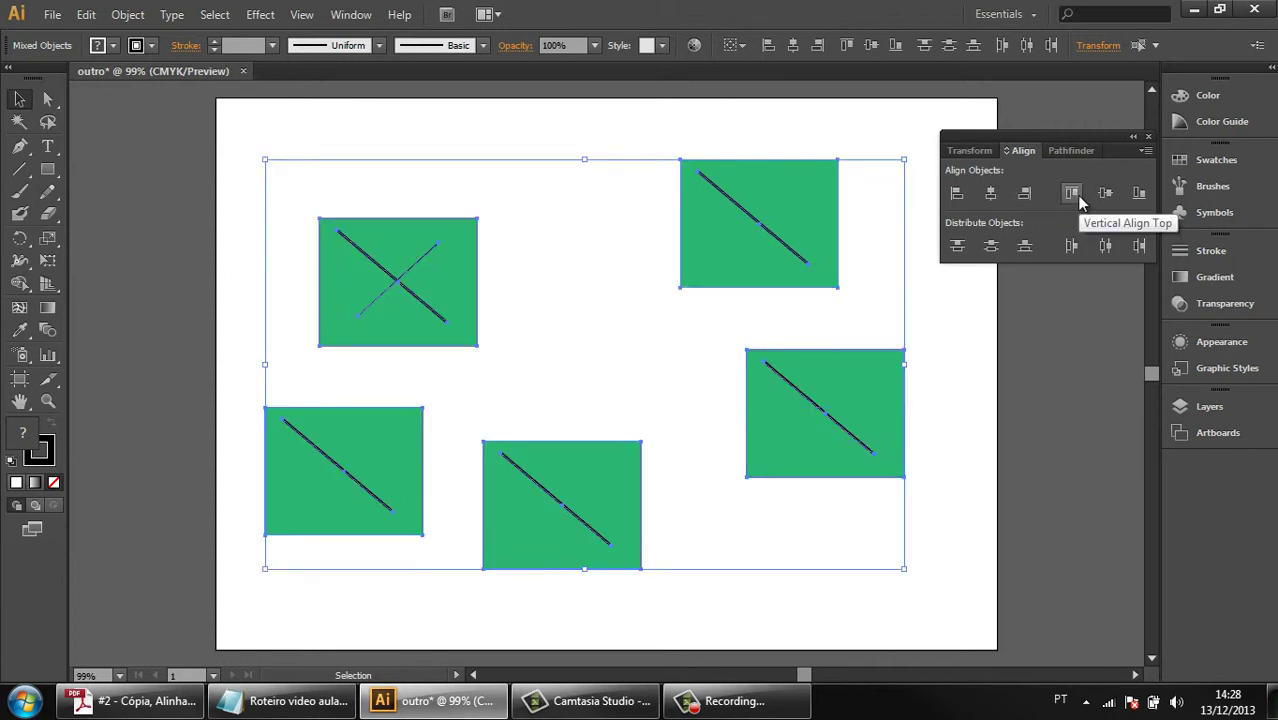
Try aligning all objects to the top edge first and the right edge second, and undo both alignments.
click(1072, 194)
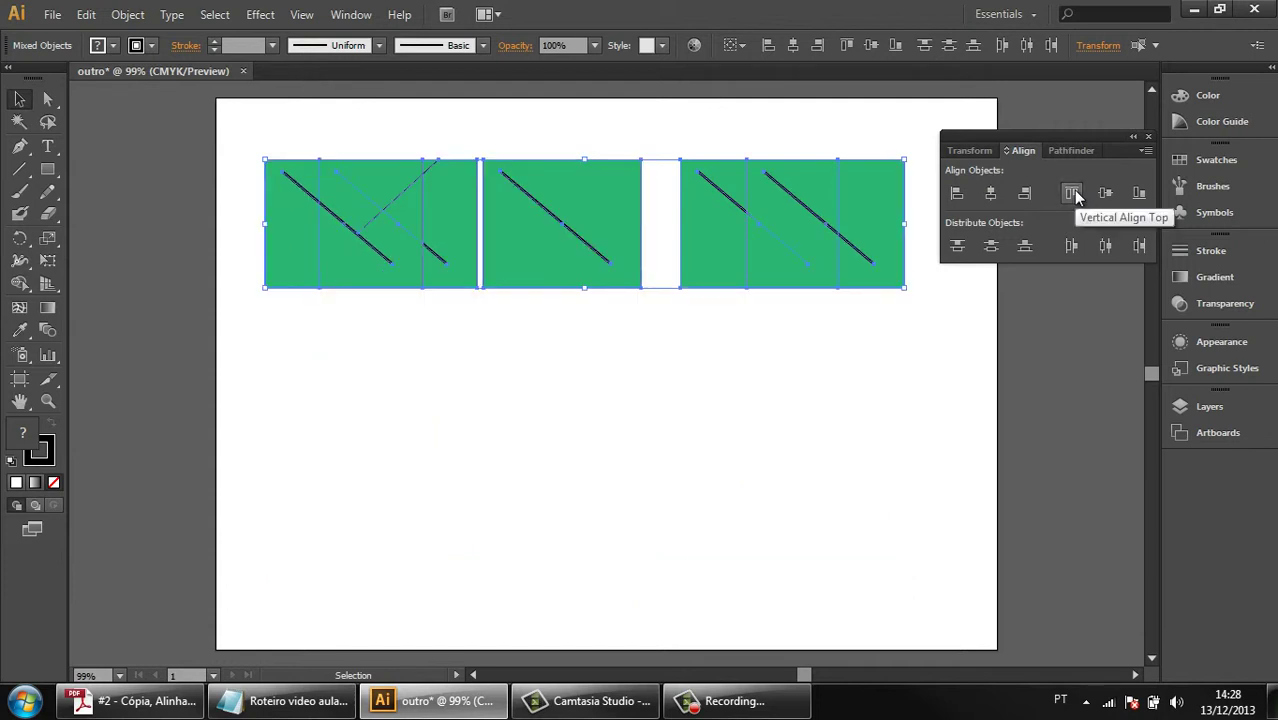
click(1025, 194)
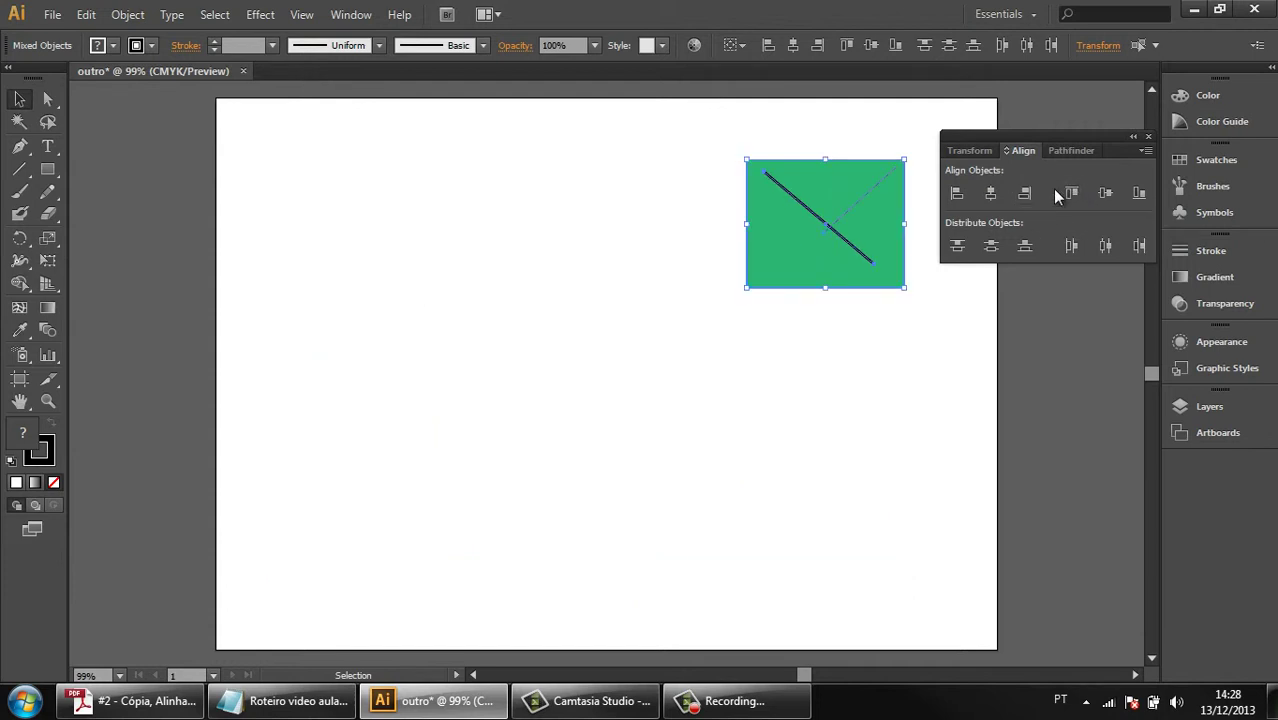
key(ctrl+z)
key(ctrl+z)
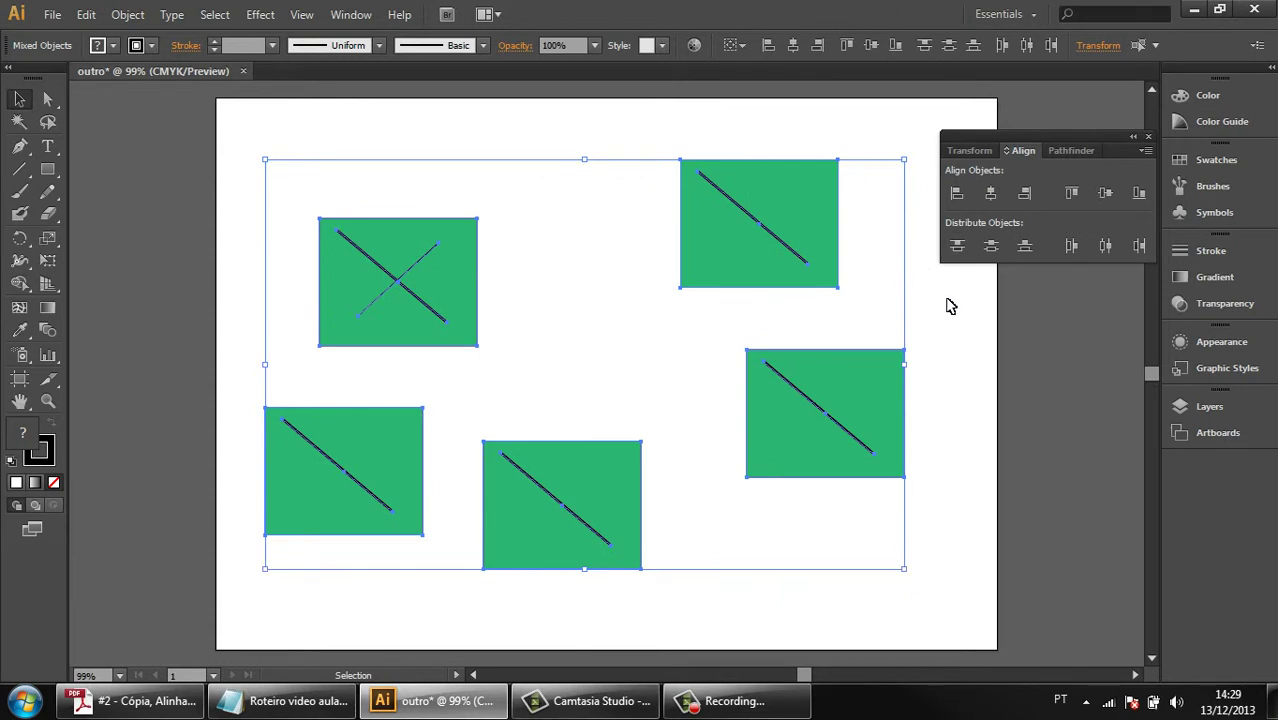
Reselect all objects, try left-aligning them to the lower-left group as key object, and undo the alignment.
click(937, 336)
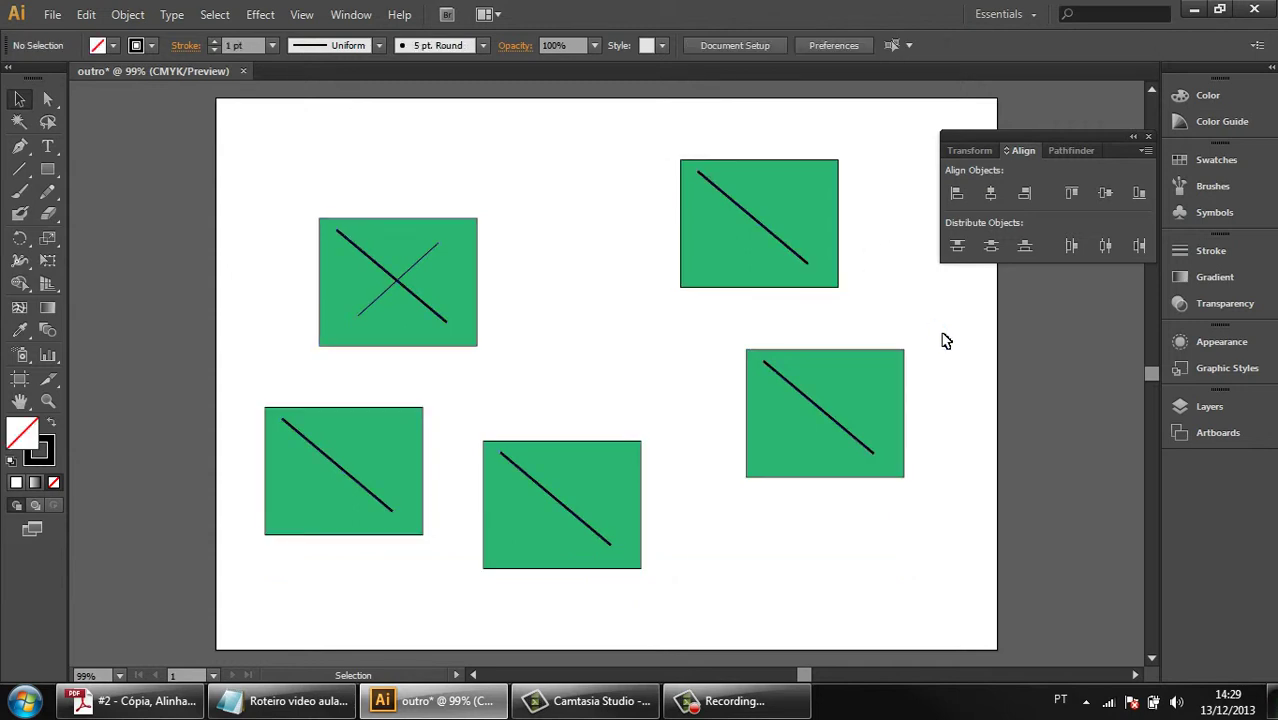
drag(923, 131, 254, 591)
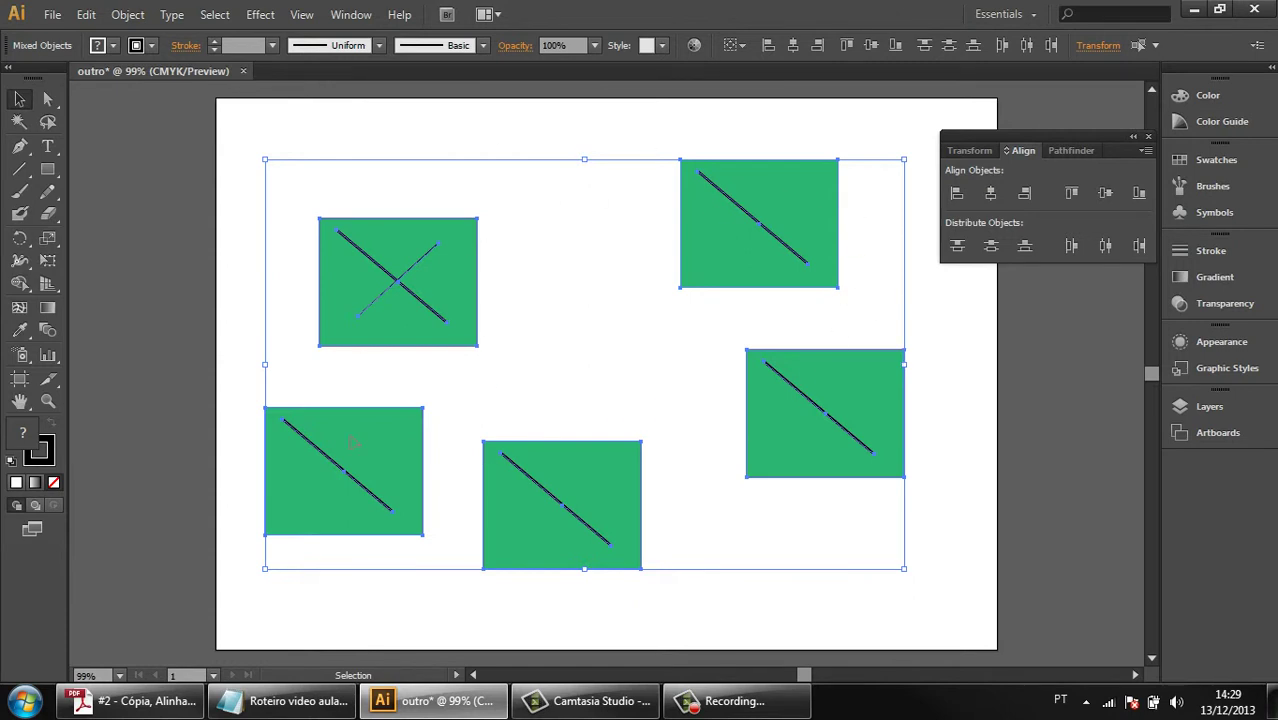
click(958, 194)
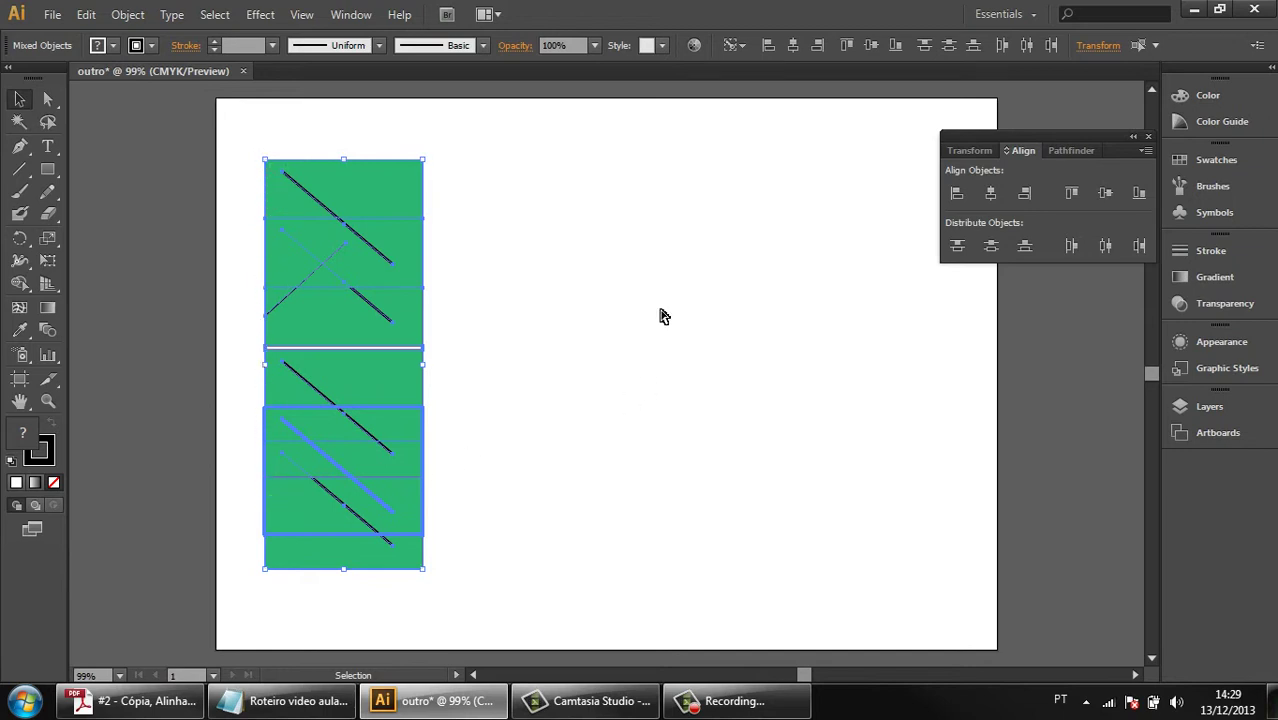
key(ctrl+z)
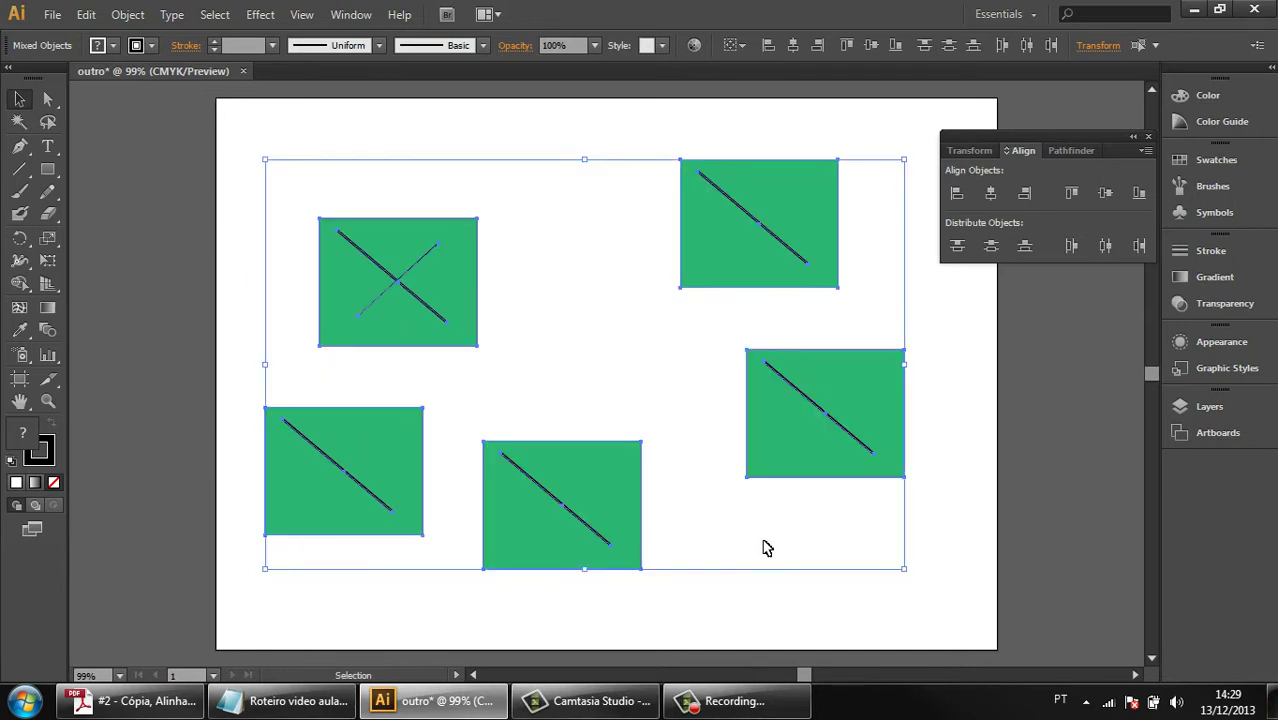
Try left-aligning all objects to the bottom-centre group as key object, undo the alignment, and clear the selection.
click(989, 499)
drag(905, 170, 290, 570)
click(557, 470)
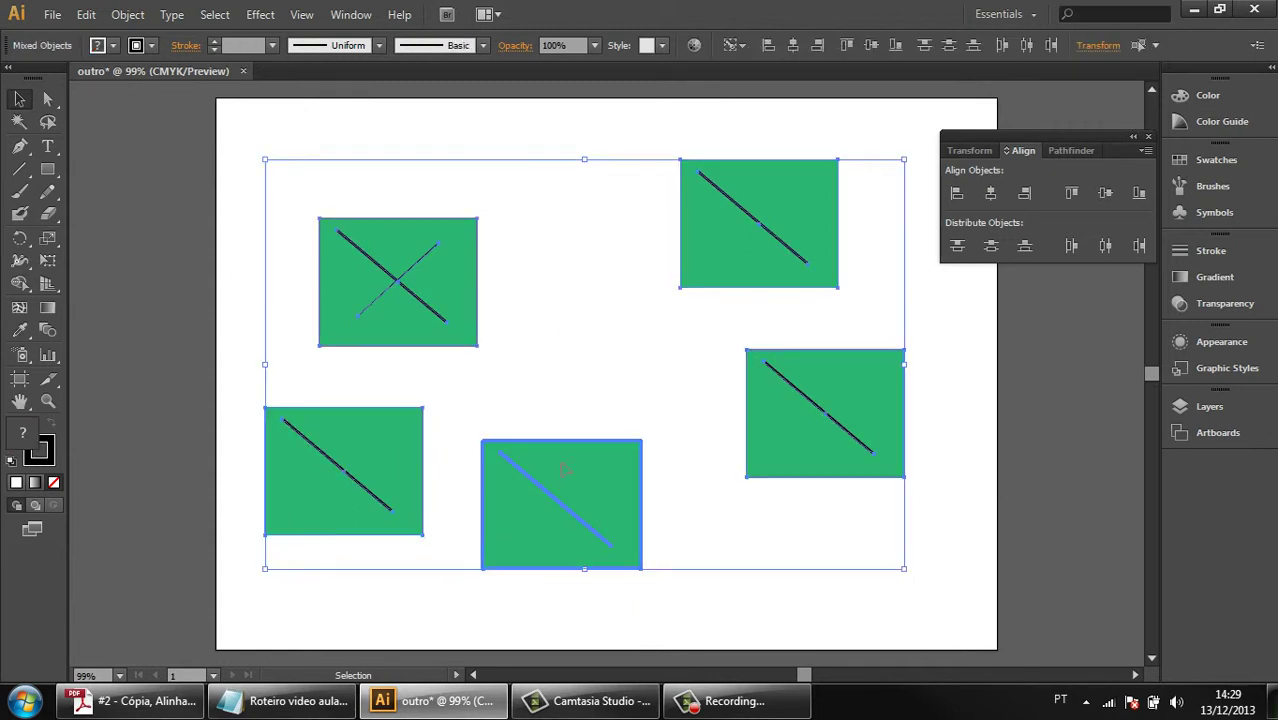
click(958, 192)
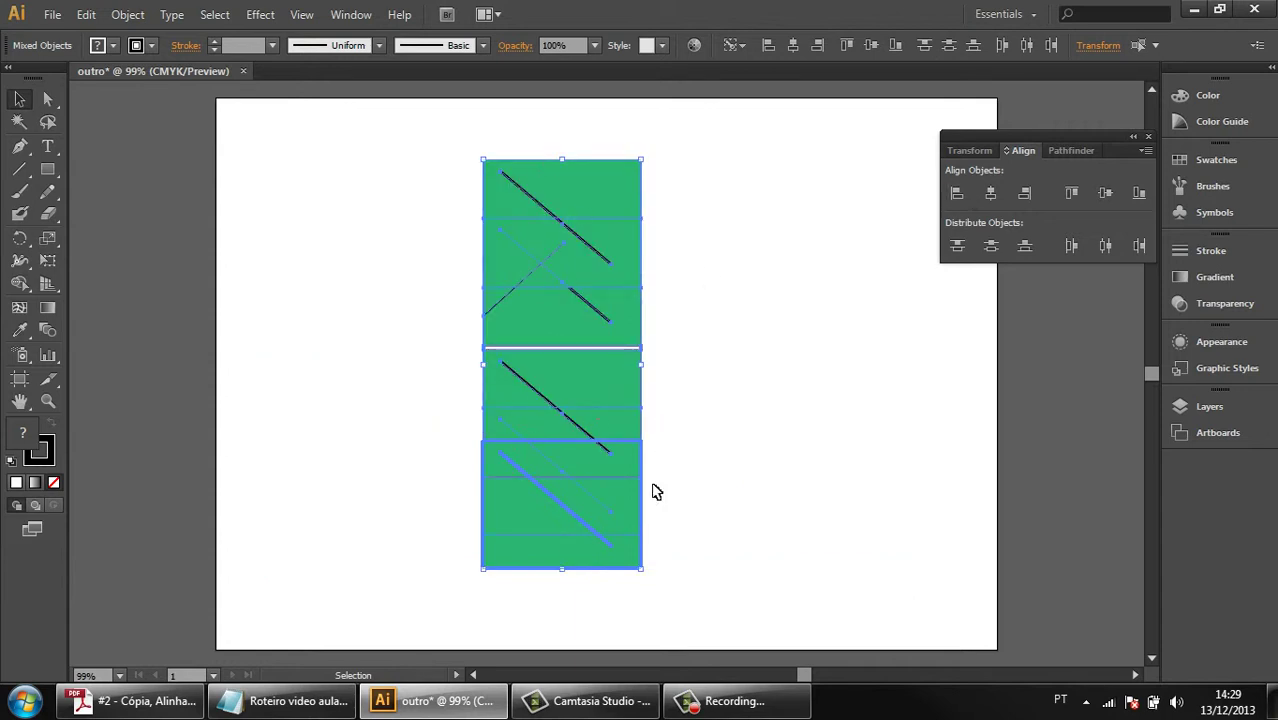
key(a)
key(ctrl+z)
key(v)
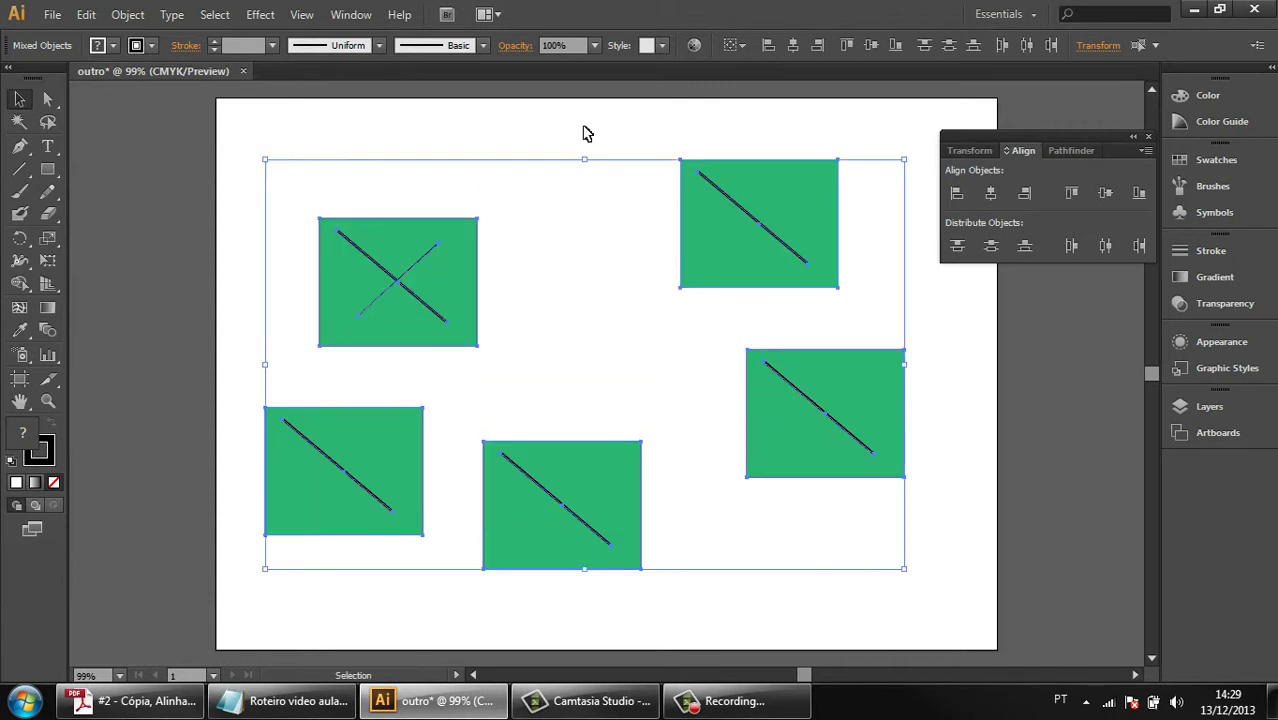
click(553, 138)
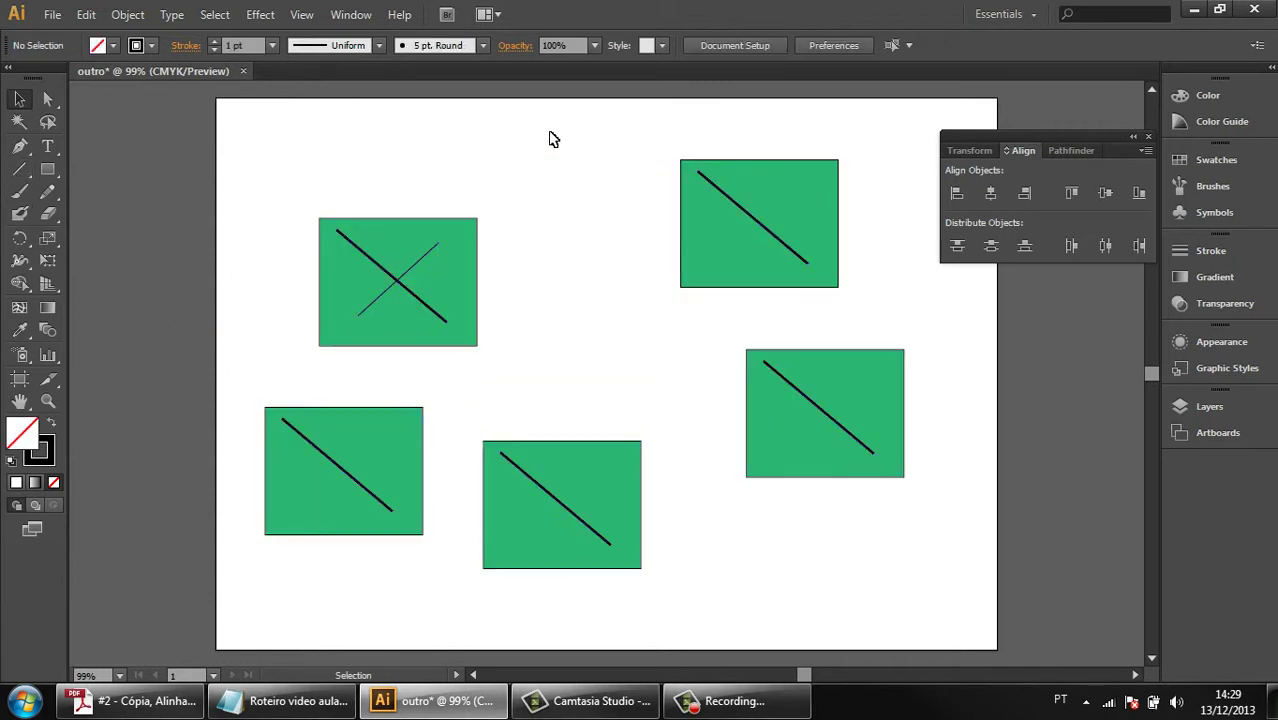
Move the upper-left group off the thin diagonal line and delete that line.
drag(449, 263, 522, 245)
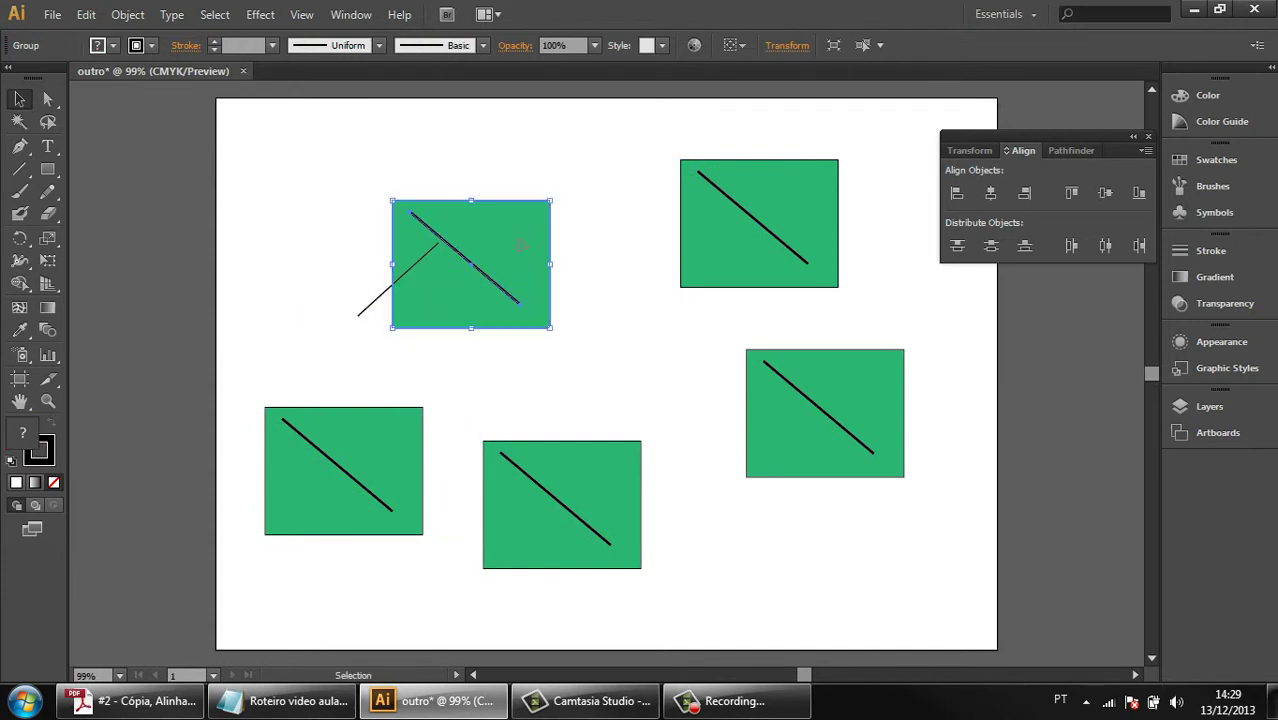
click(372, 300)
click(375, 307)
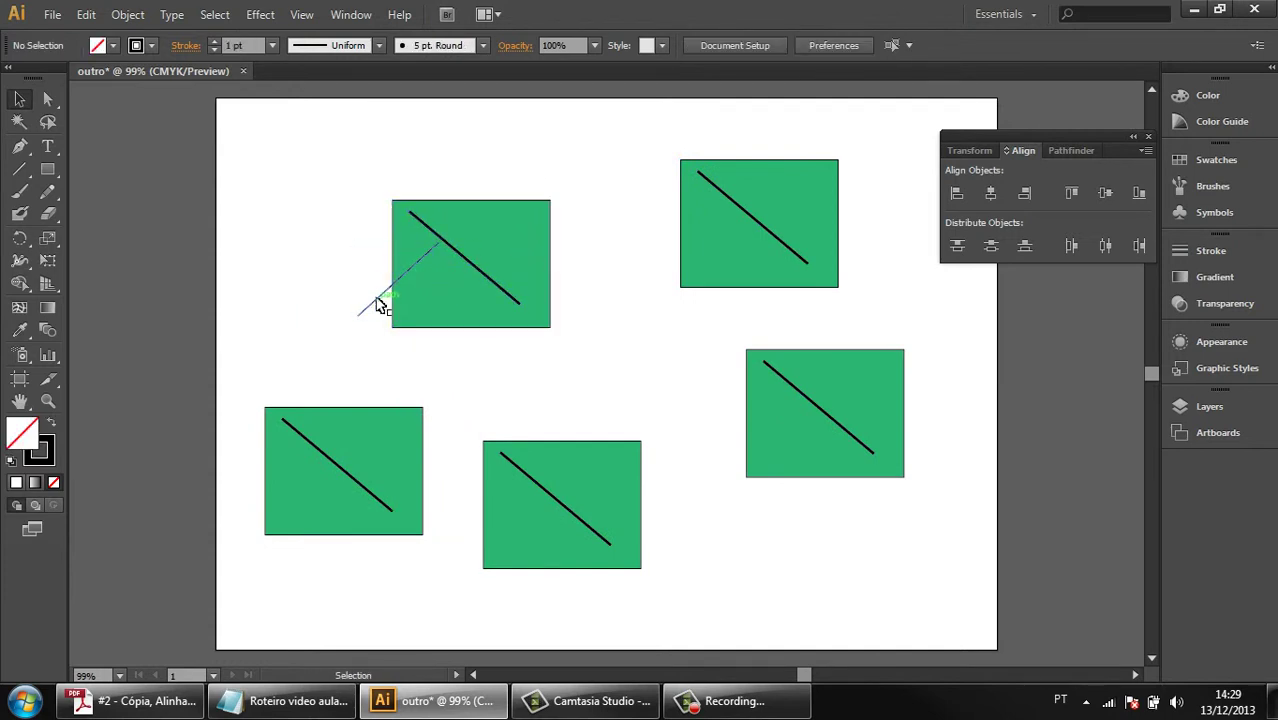
click(374, 309)
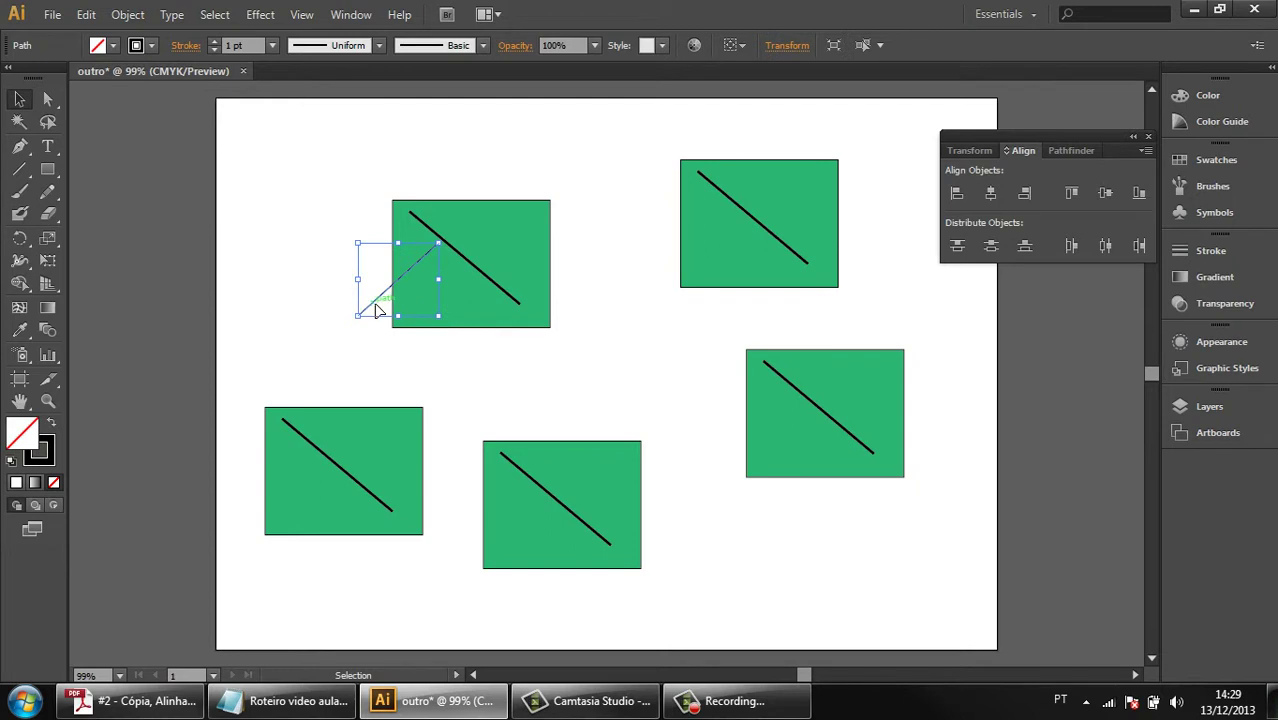
click(376, 312)
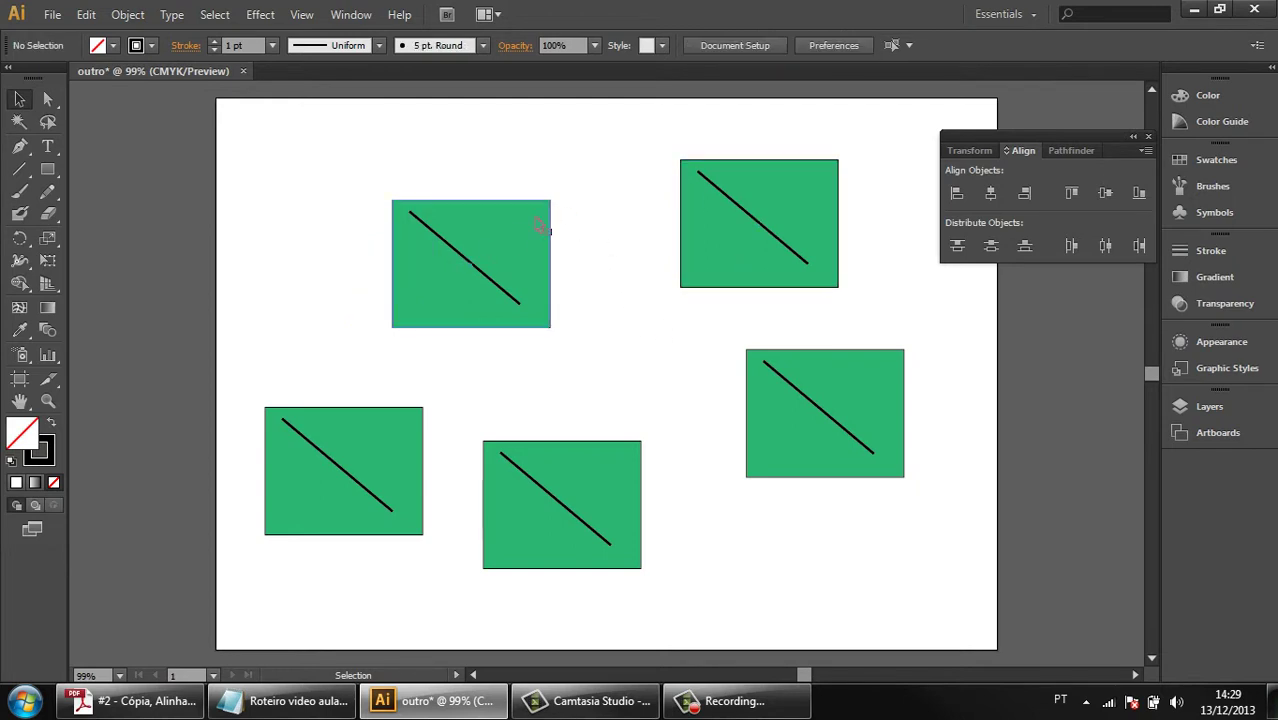
Move the upper-left group about 137 pt left and 64 pt up, centred above the lower-left group with smart guides.
click(521, 229)
drag(498, 240, 378, 182)
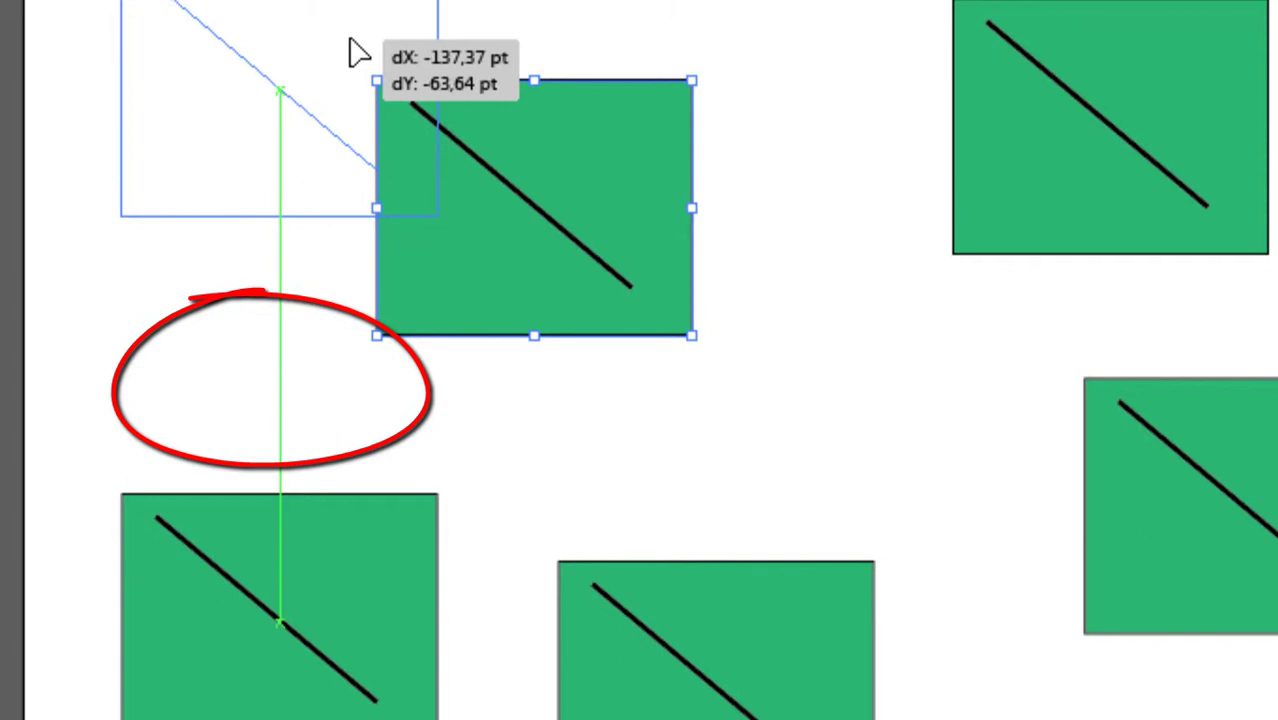
drag(358, 53, 368, 50)
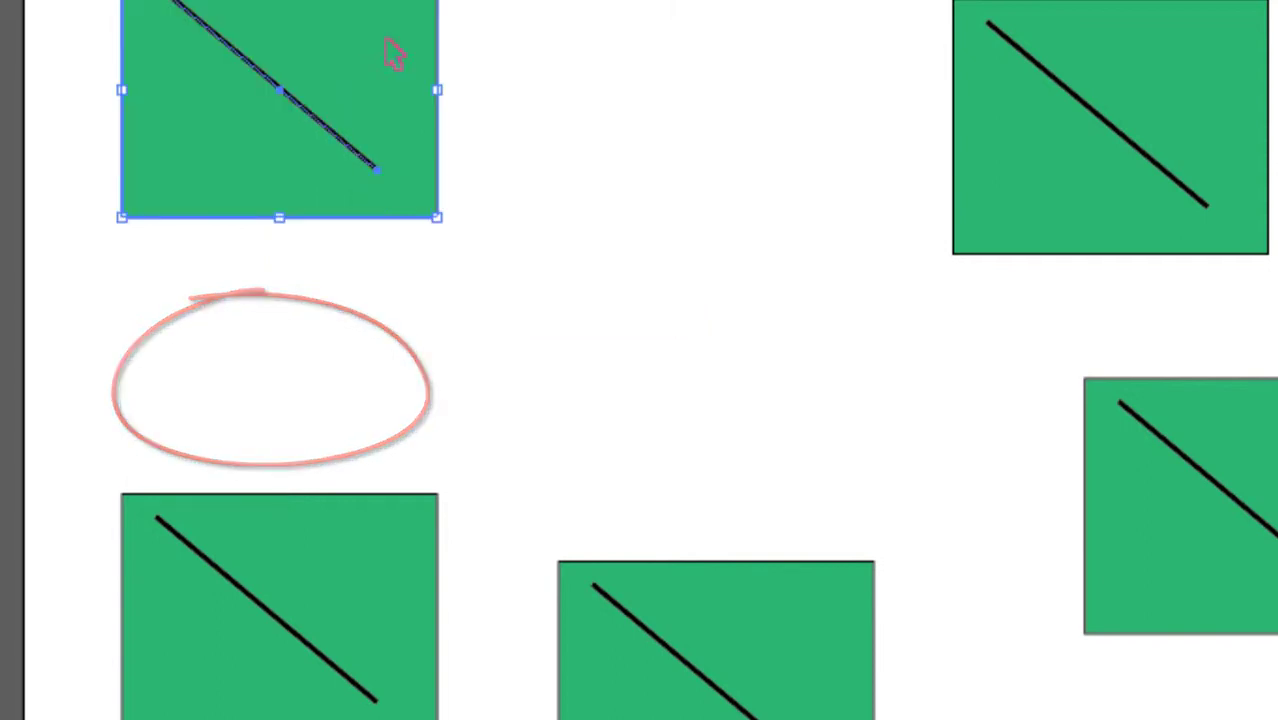
Move the upper-right group above the bottom-centre group, level with the top row, and raise the bottom-centre group level with the lower-left one.
drag(1065, 32, 706, 5)
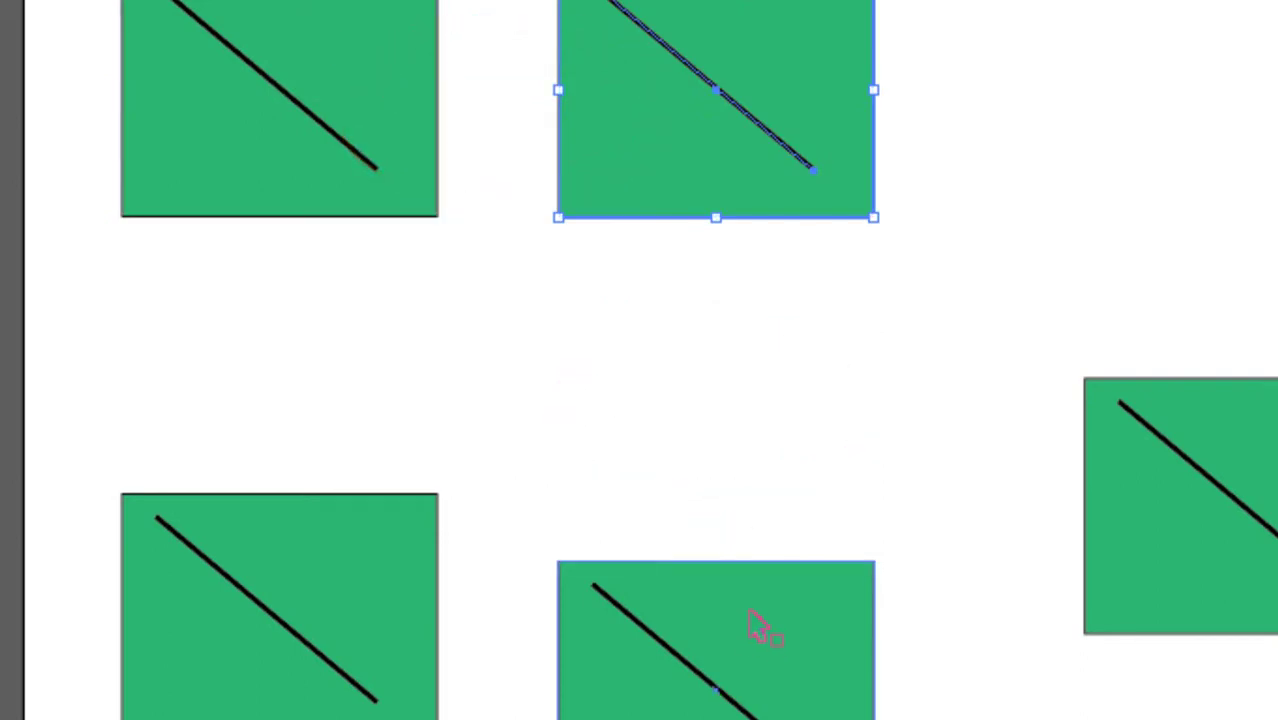
drag(746, 617, 729, 545)
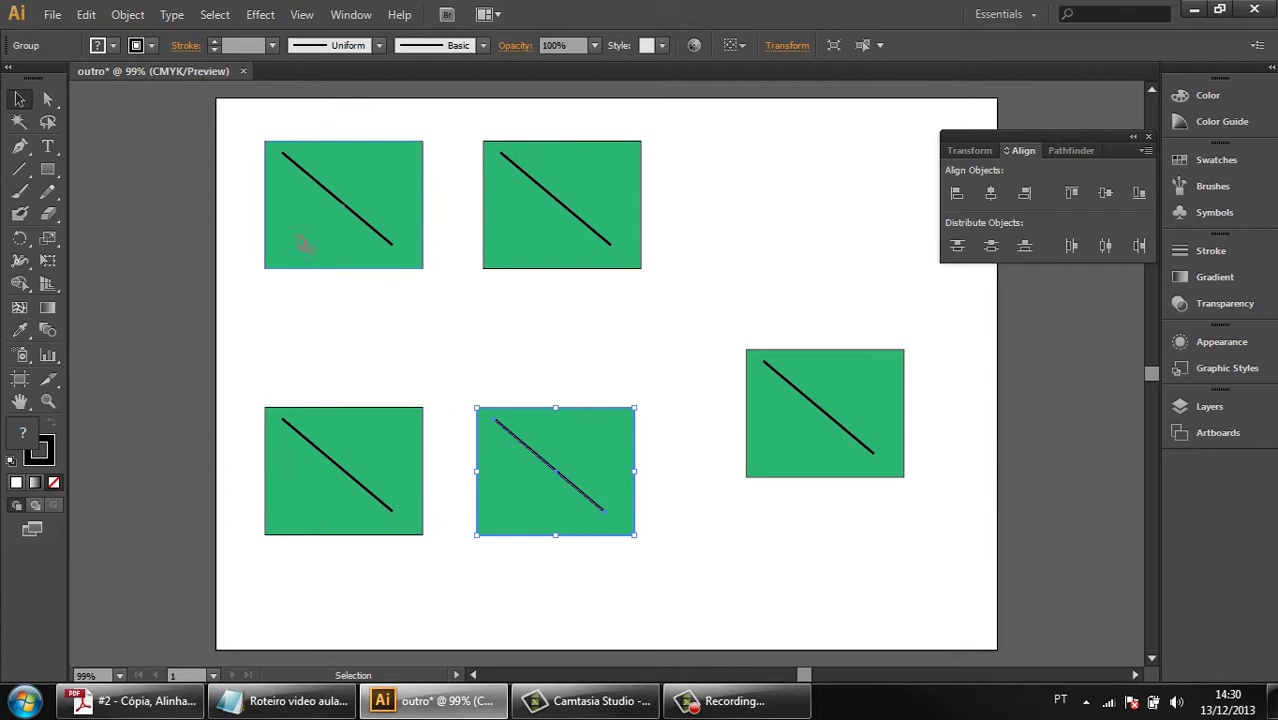
mouse_move(345, 200)
mouse_down()
mouse_move(327, 251)
mouse_move(368, 334)
mouse_move(337, 340)
mouse_move(340, 200)
mouse_up()
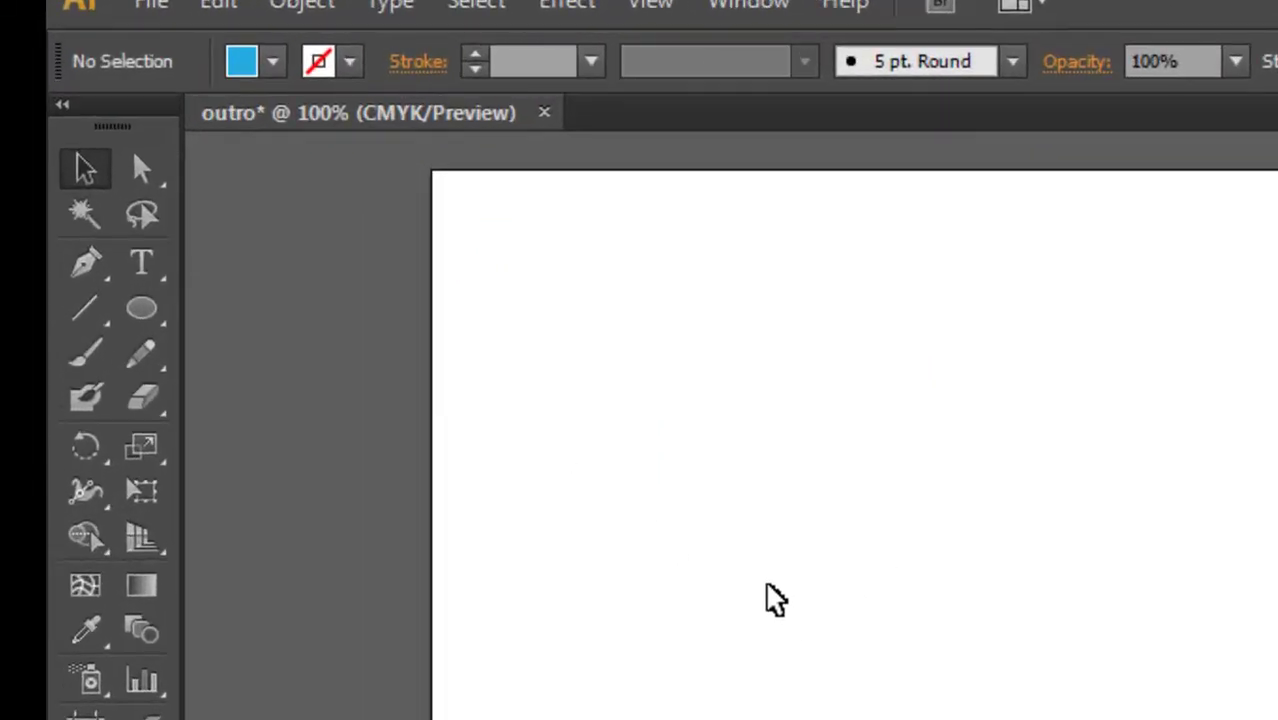
Add the point text "canal do sued" near the upper-left part of the empty artboard.
click(163, 265)
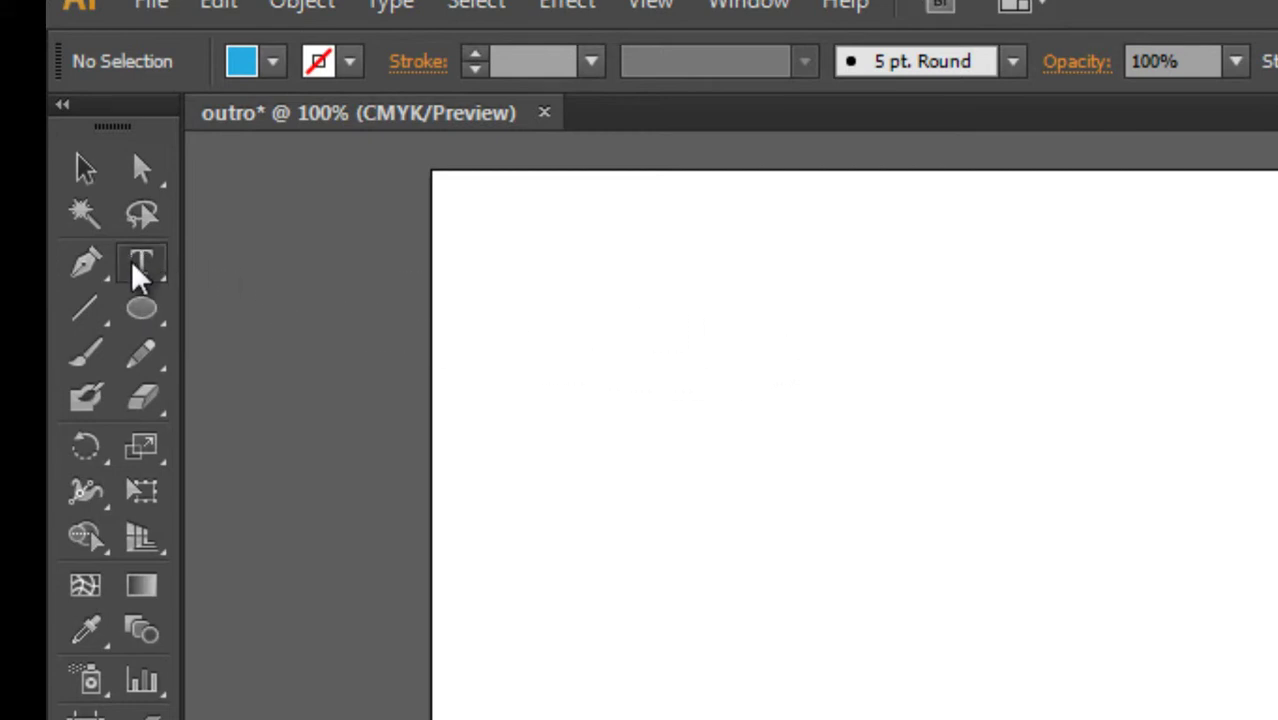
click(764, 300)
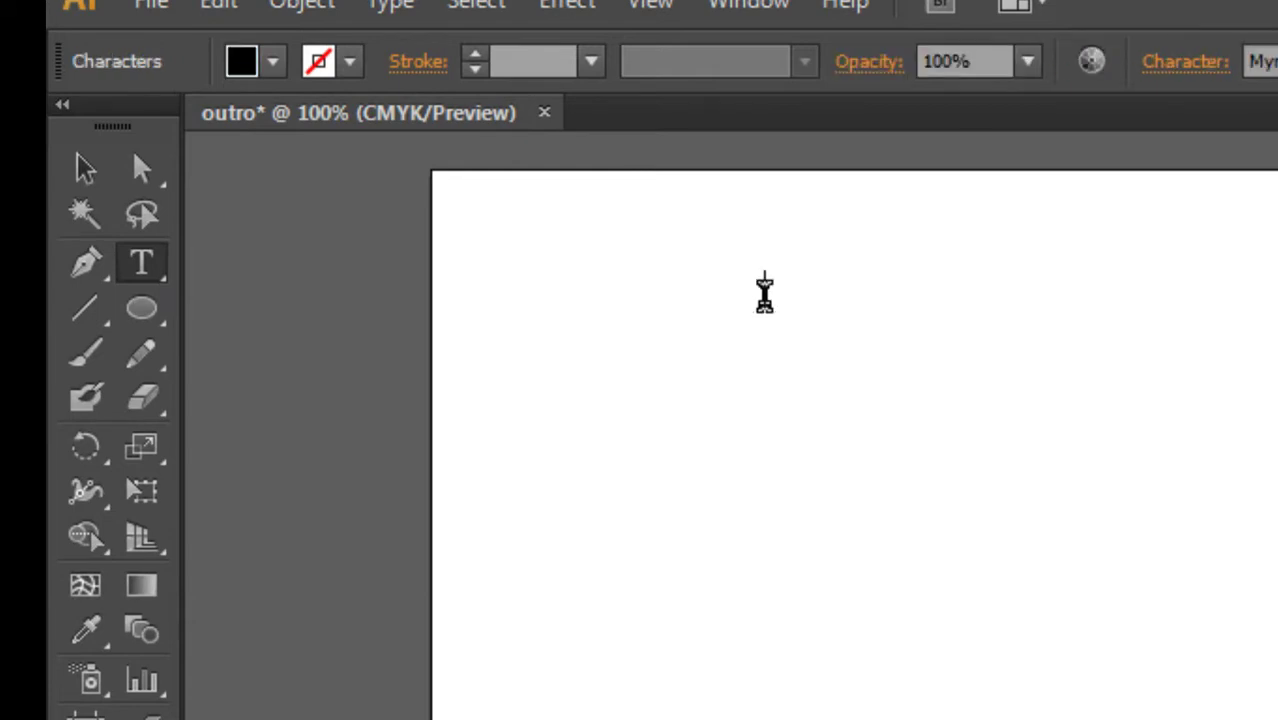
text(cana)
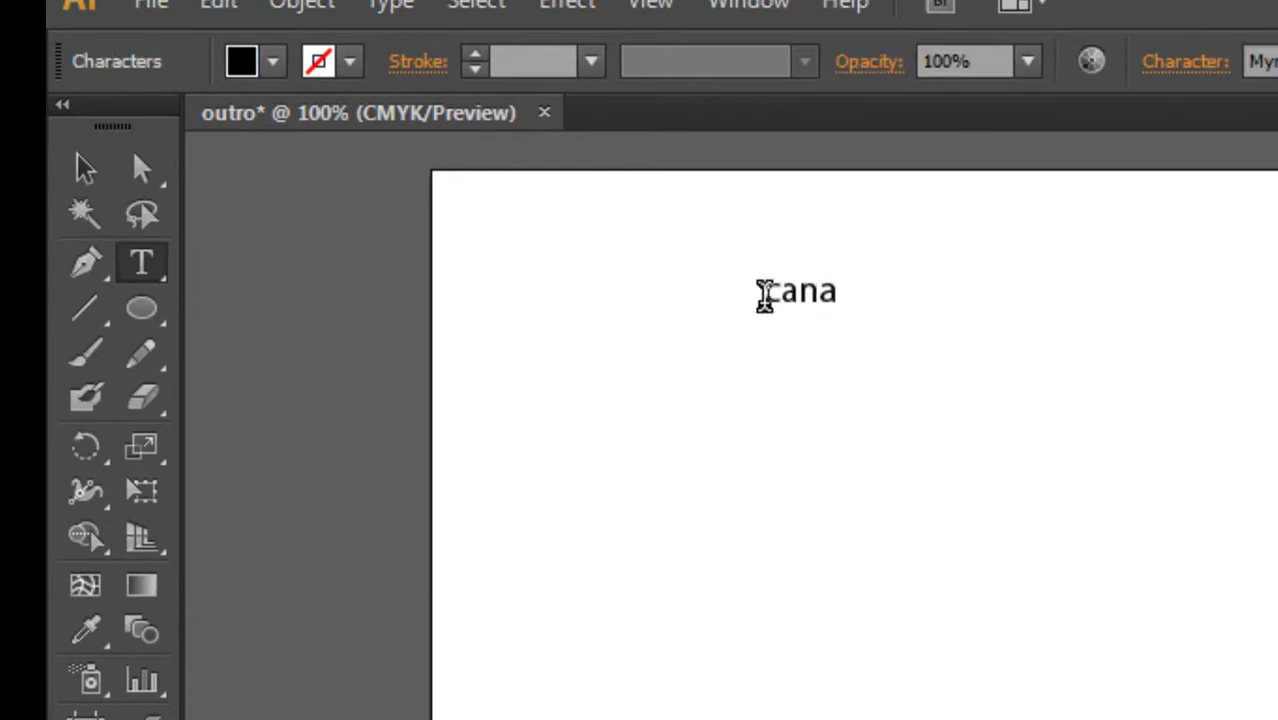
text(l do sued)
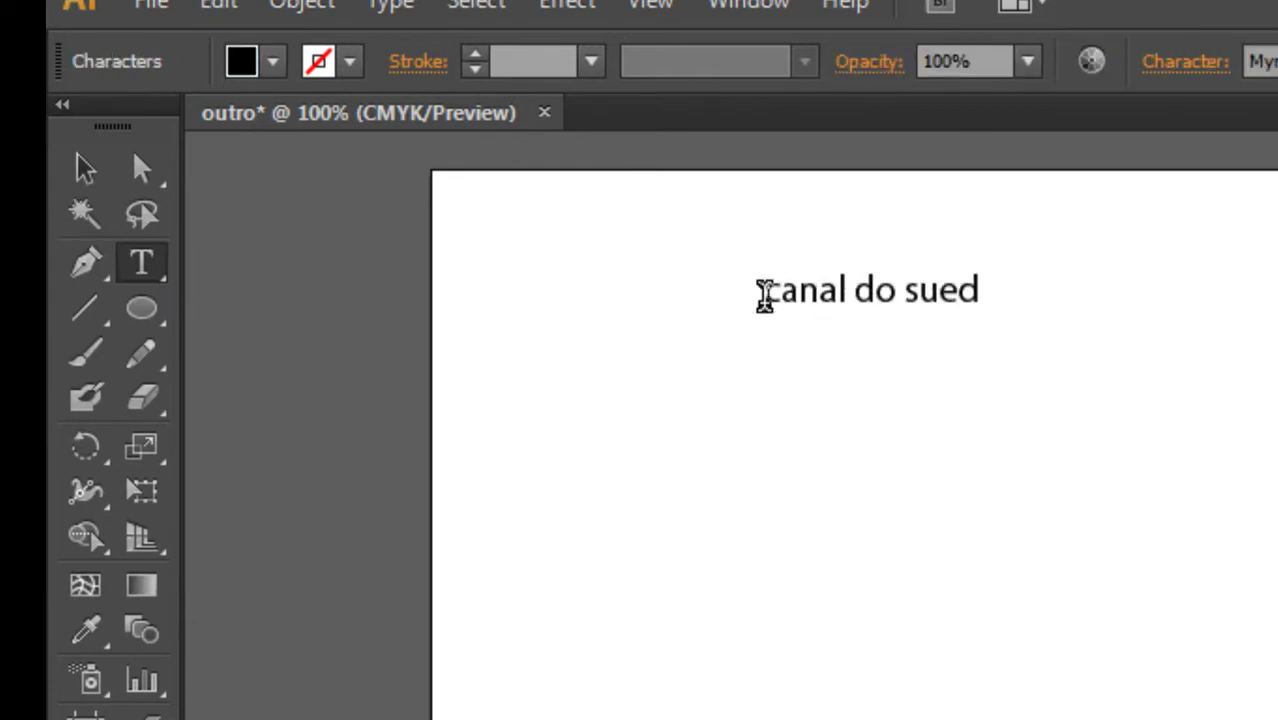
click(85, 168)
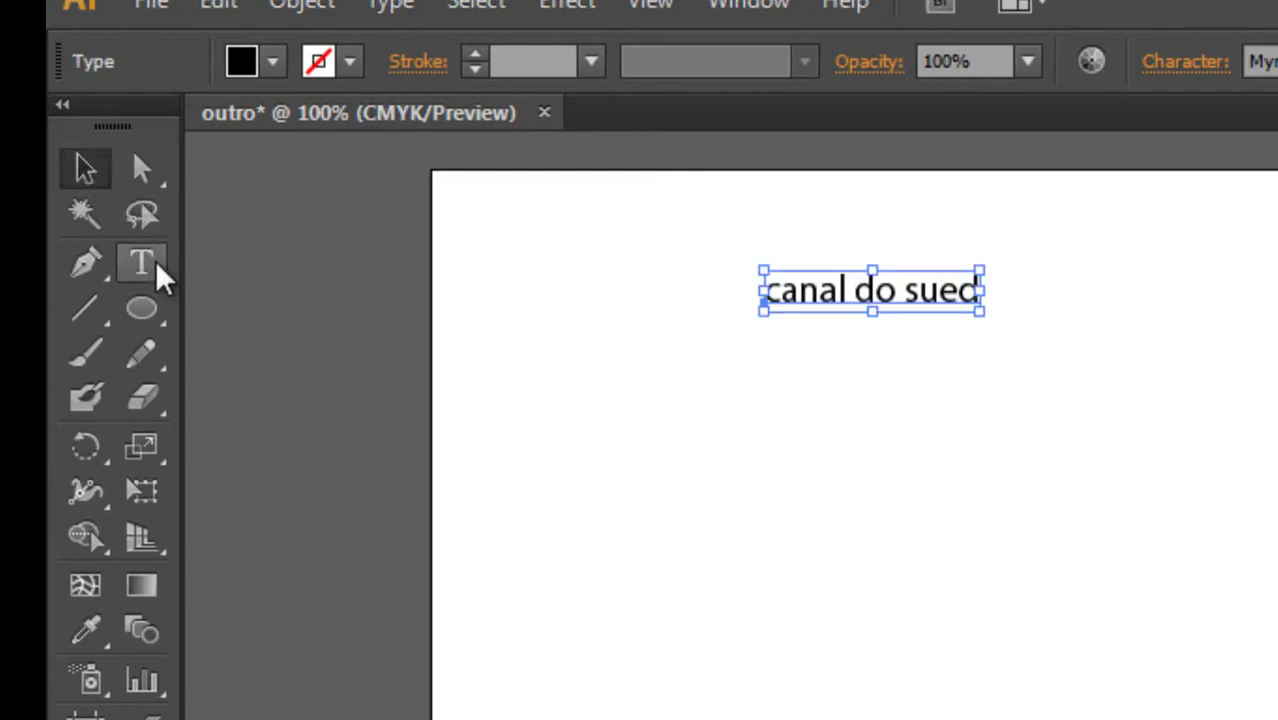
Draw a text frame below the first text, enter "canal do sued" in it, and clear the selection.
click(160, 270)
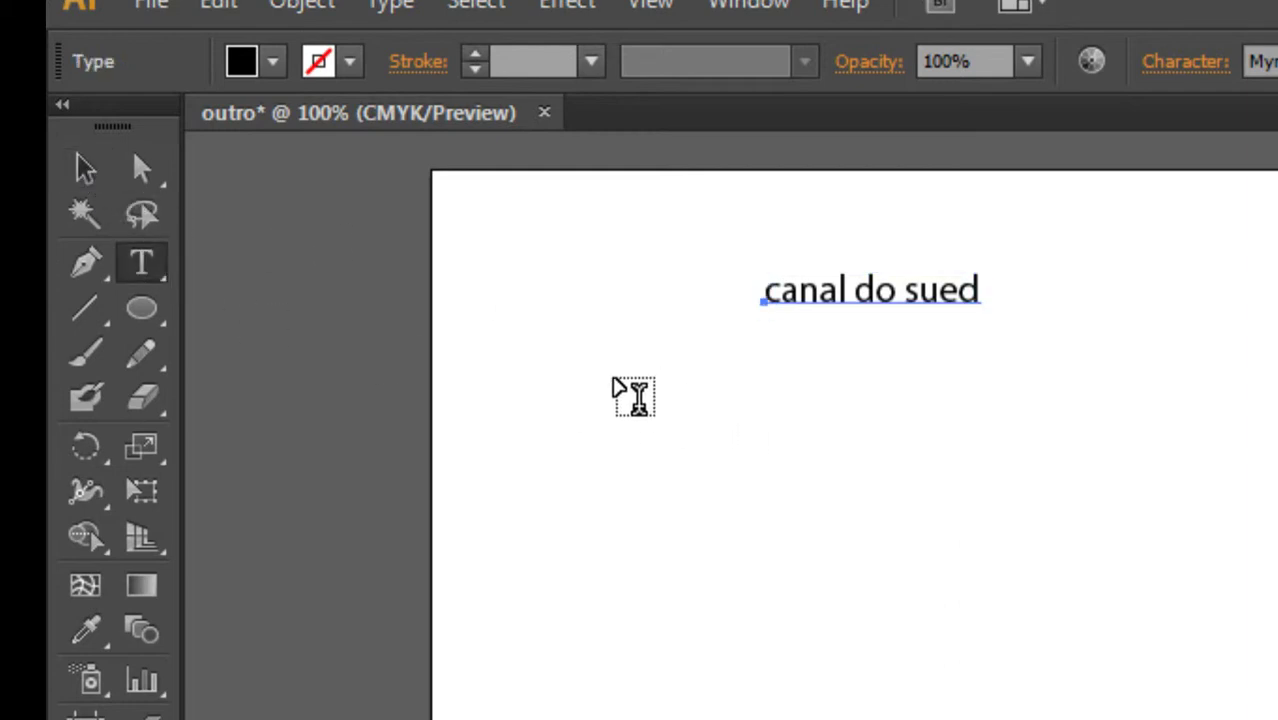
drag(645, 415, 953, 541)
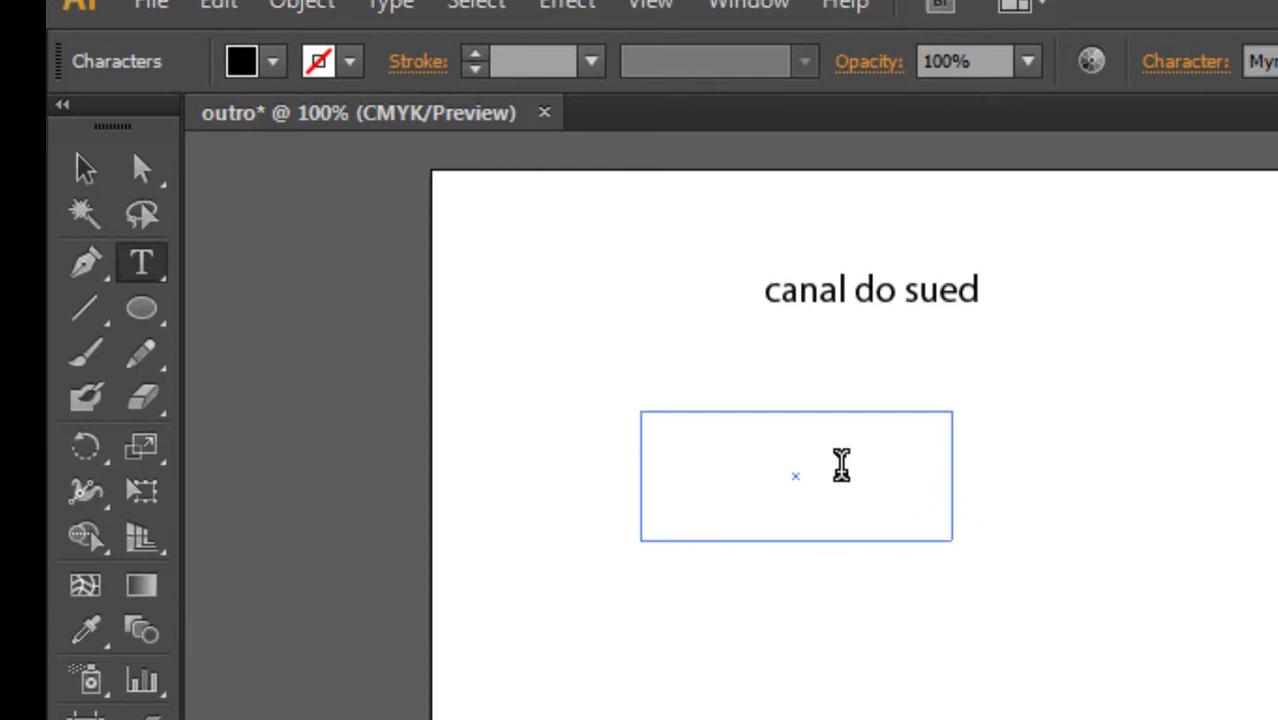
text(canal)
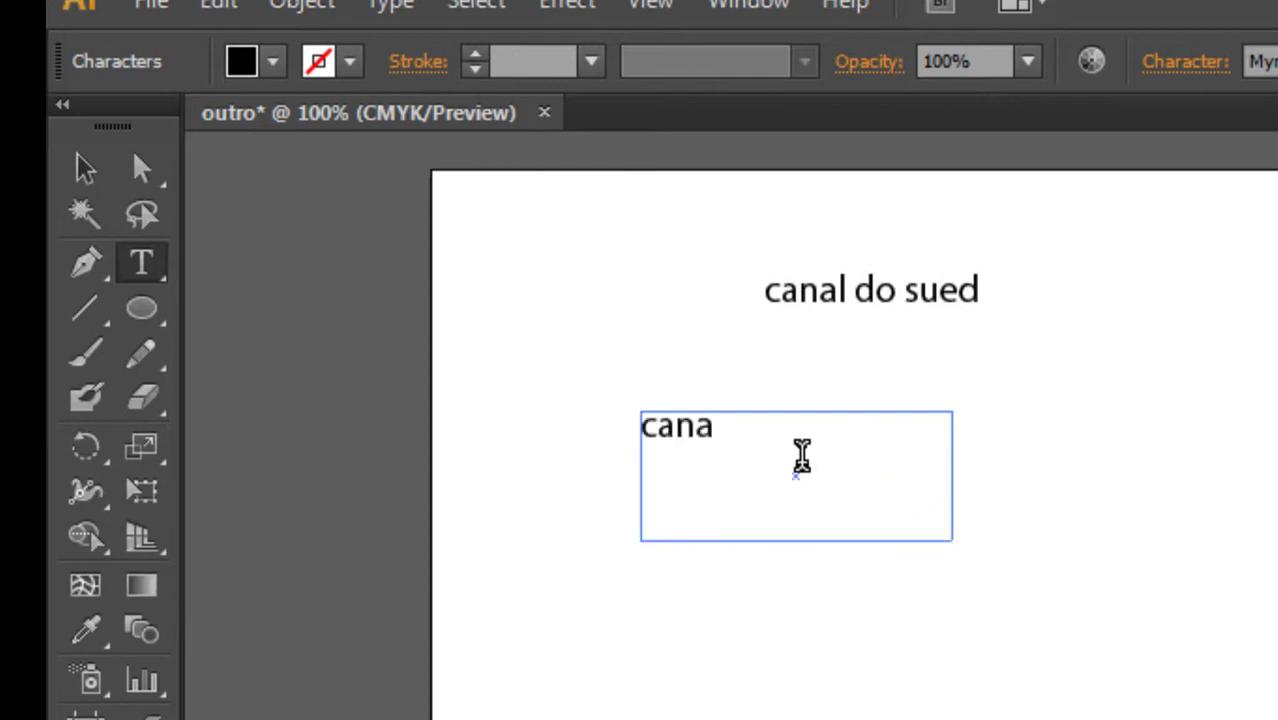
text( do sued)
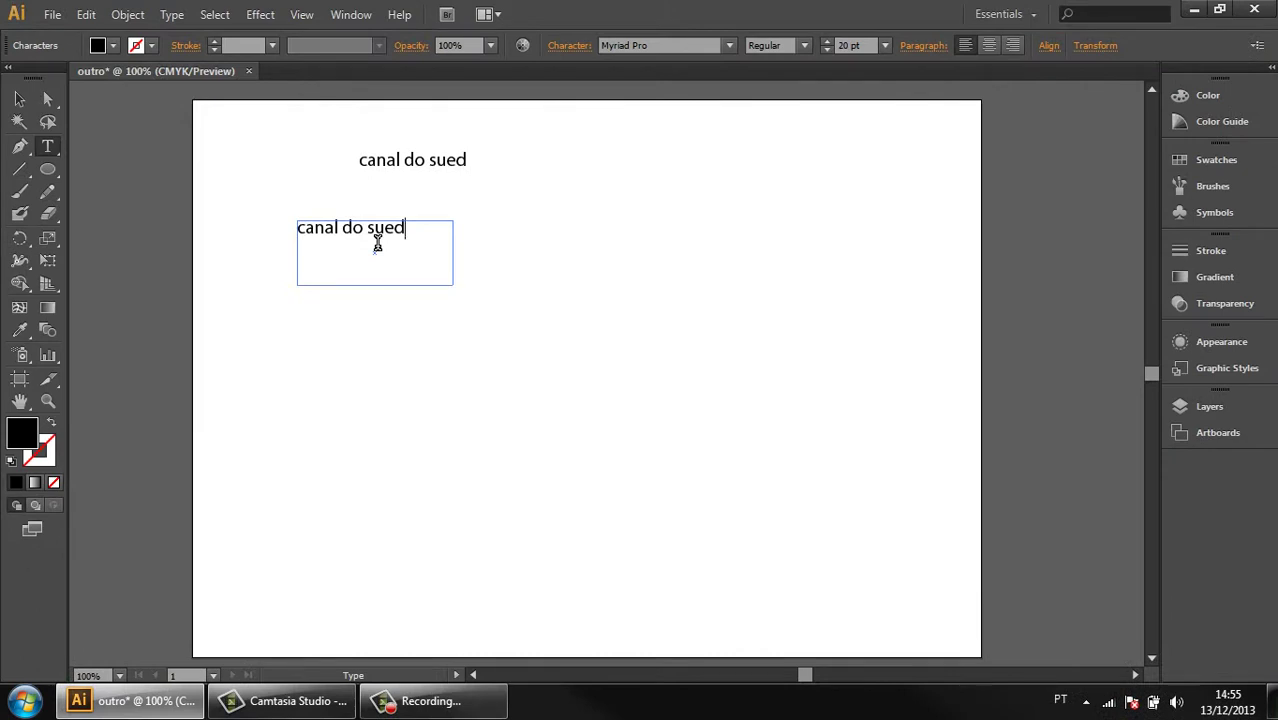
click(19, 99)
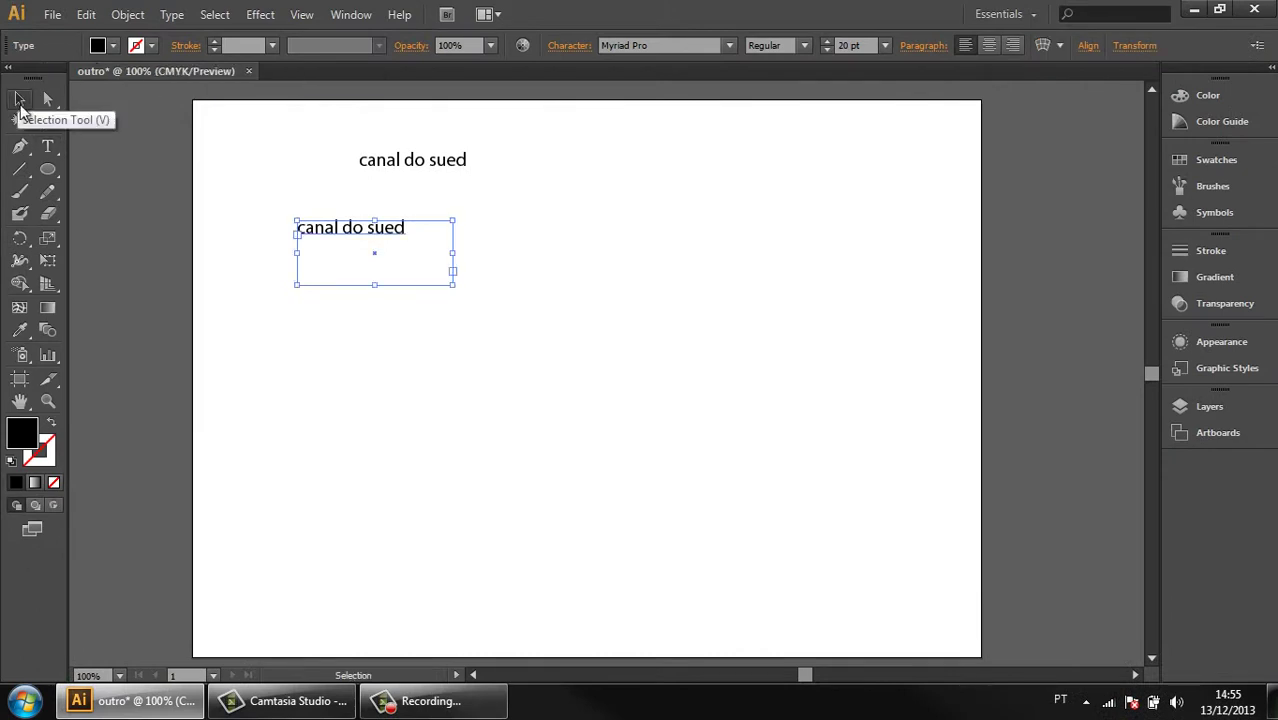
click(529, 266)
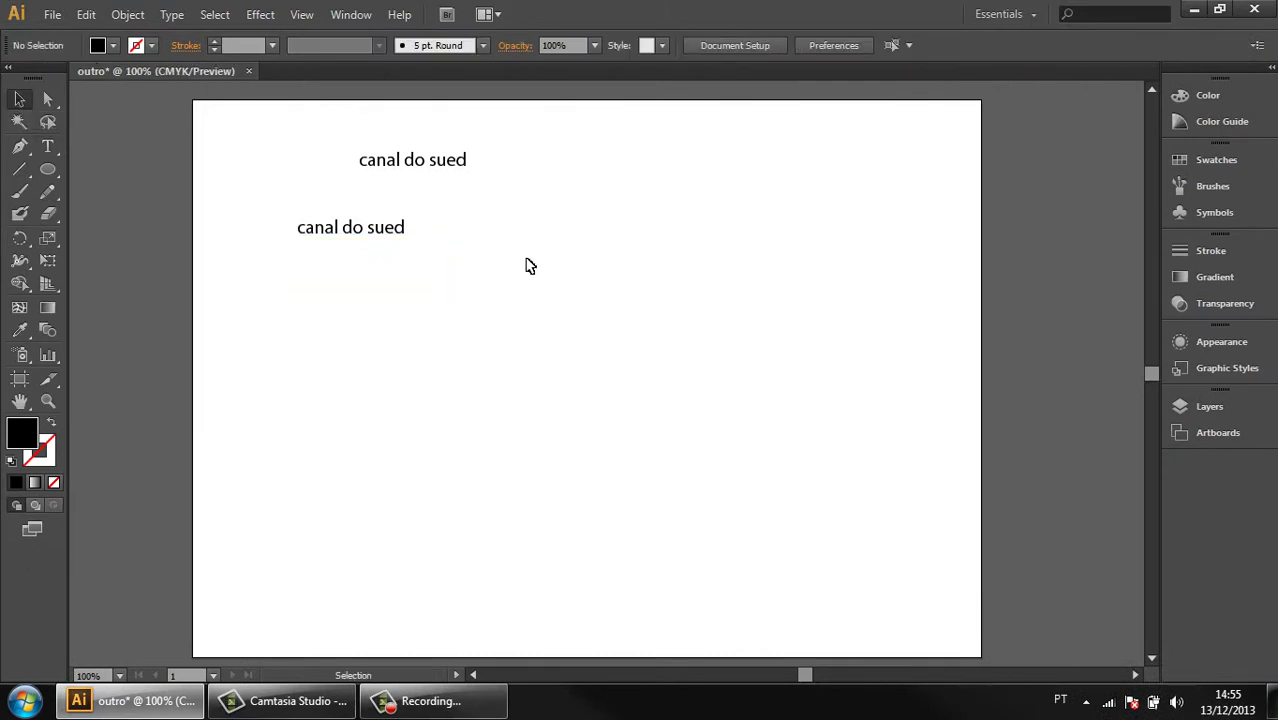
Set the framed text to 30 pt, try centre and right paragraph alignment, and leave it centred.
click(371, 247)
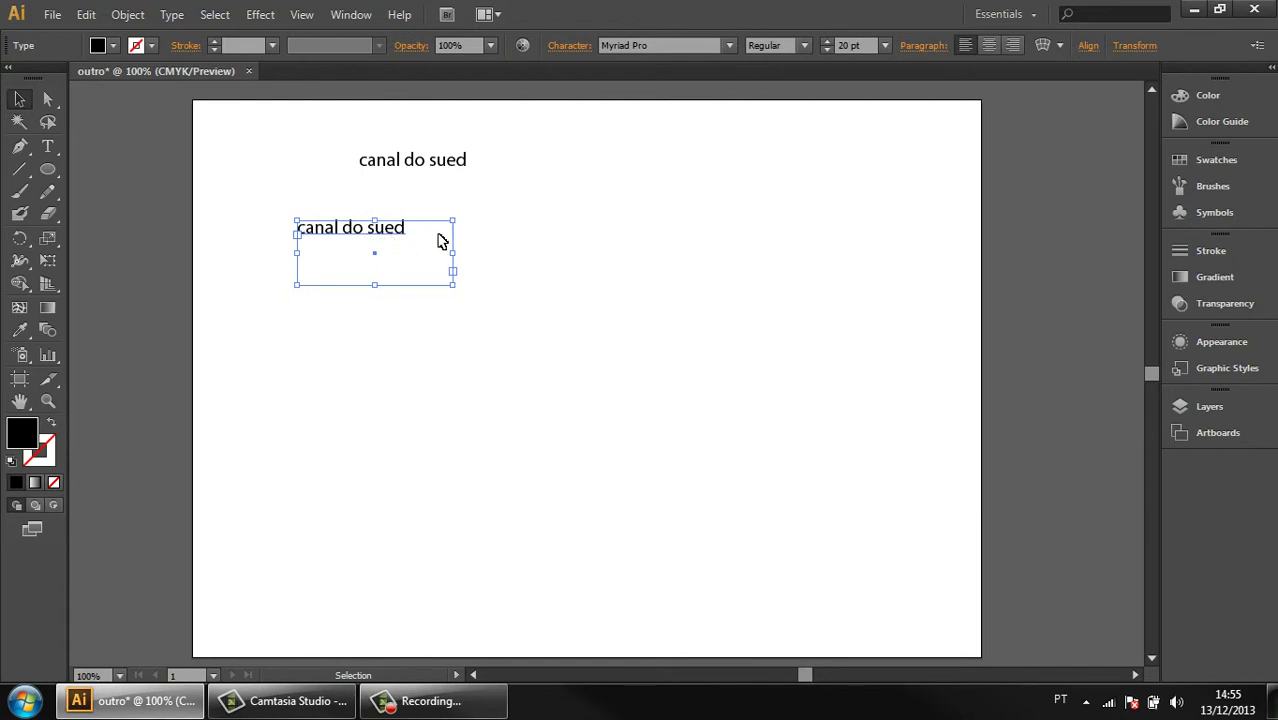
click(843, 46)
text(30)
key(Return)
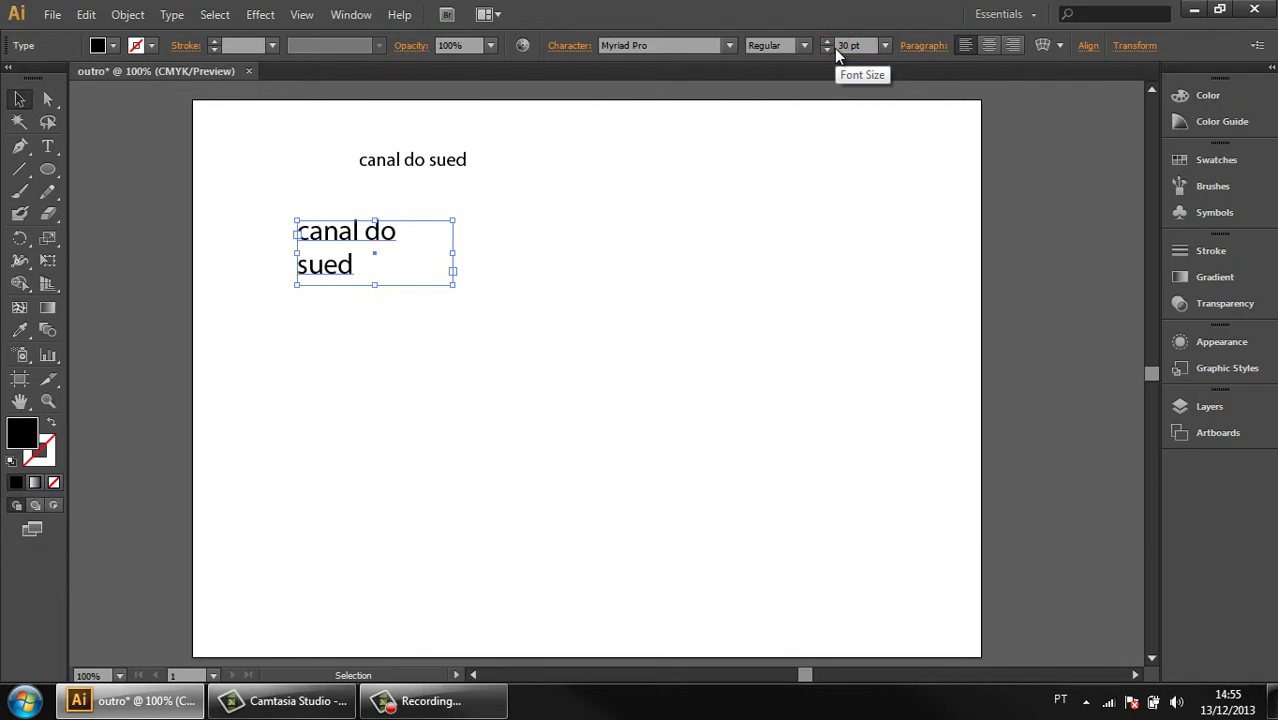
click(986, 56)
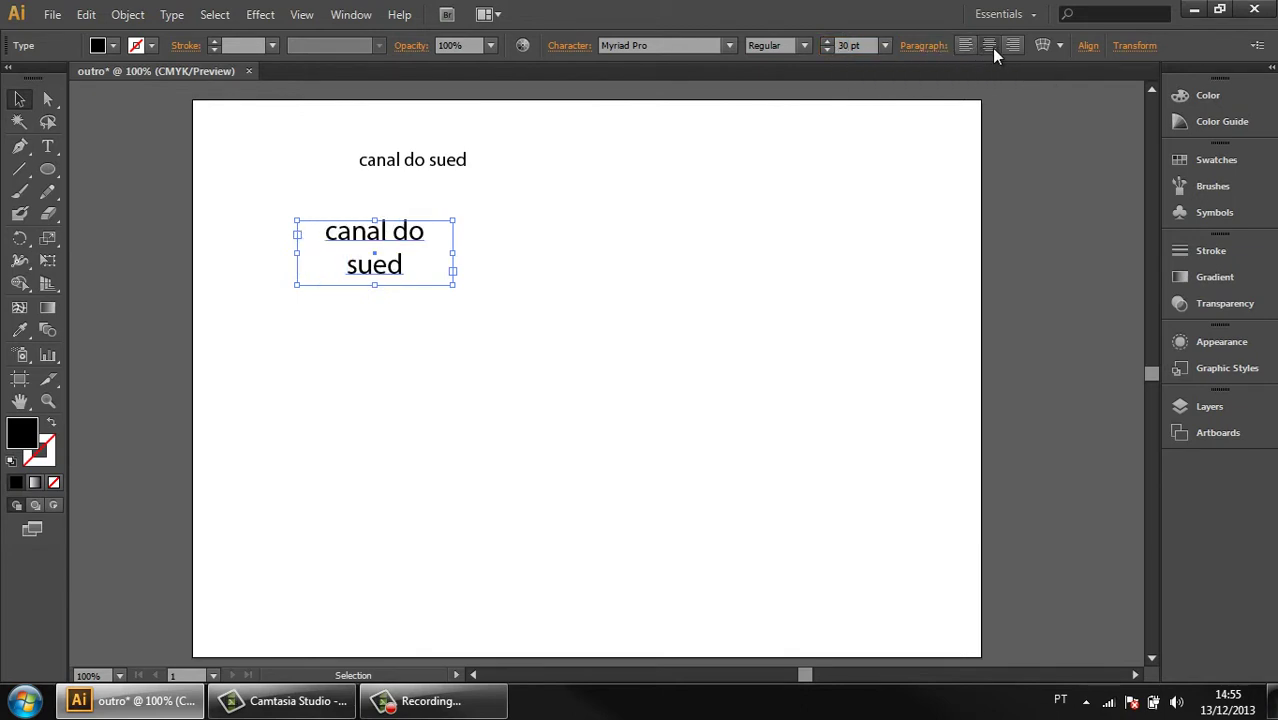
click(1008, 53)
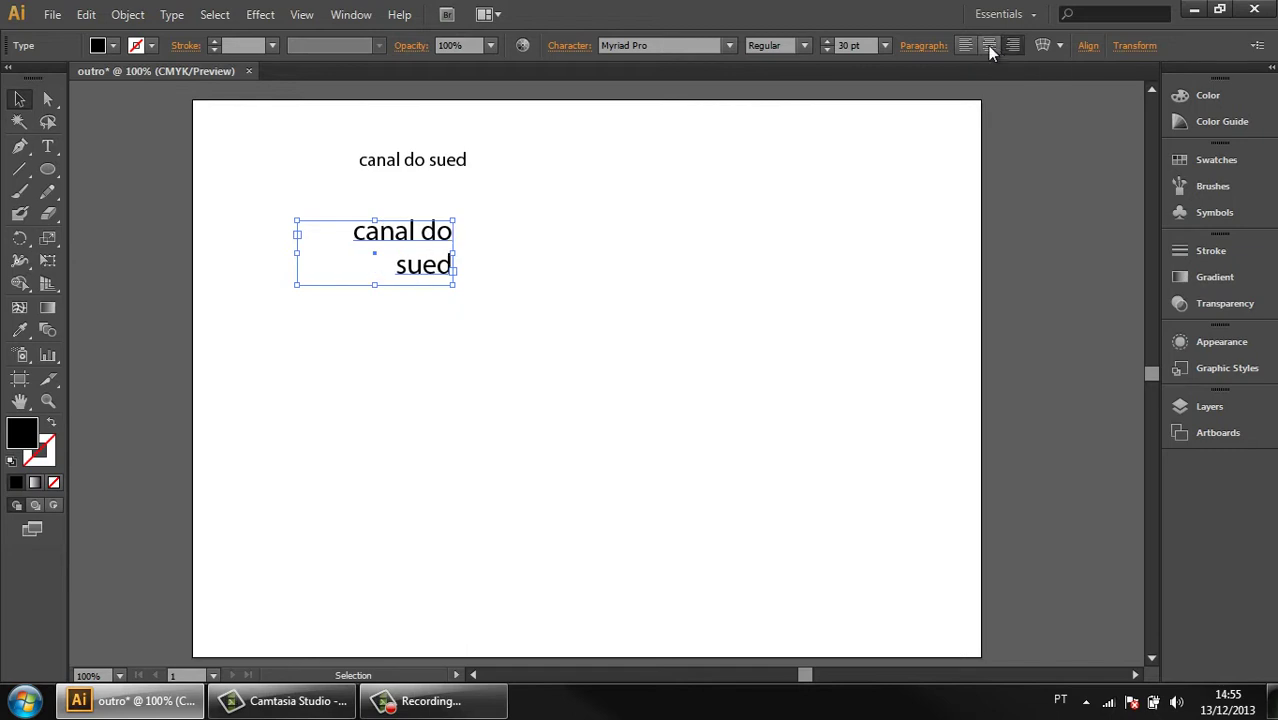
click(989, 50)
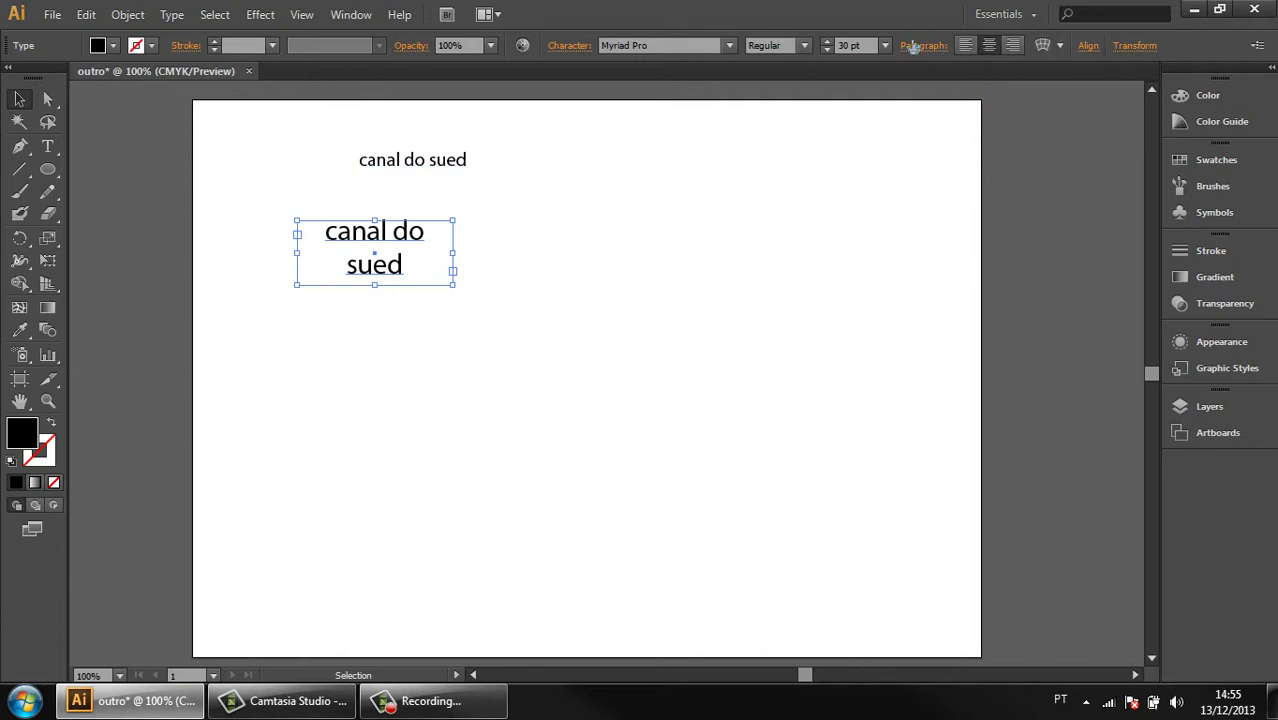
Try the Bold Condensed, Condensed and Bold font styles on the framed text.
click(805, 46)
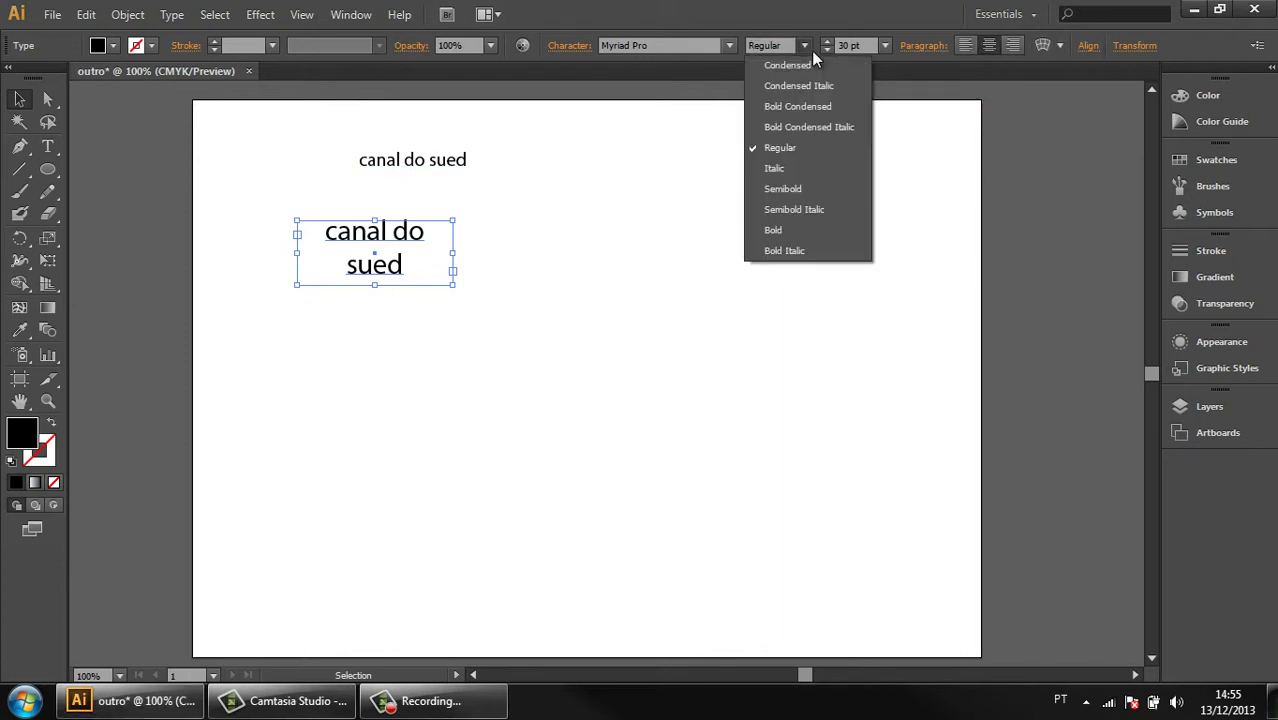
click(810, 100)
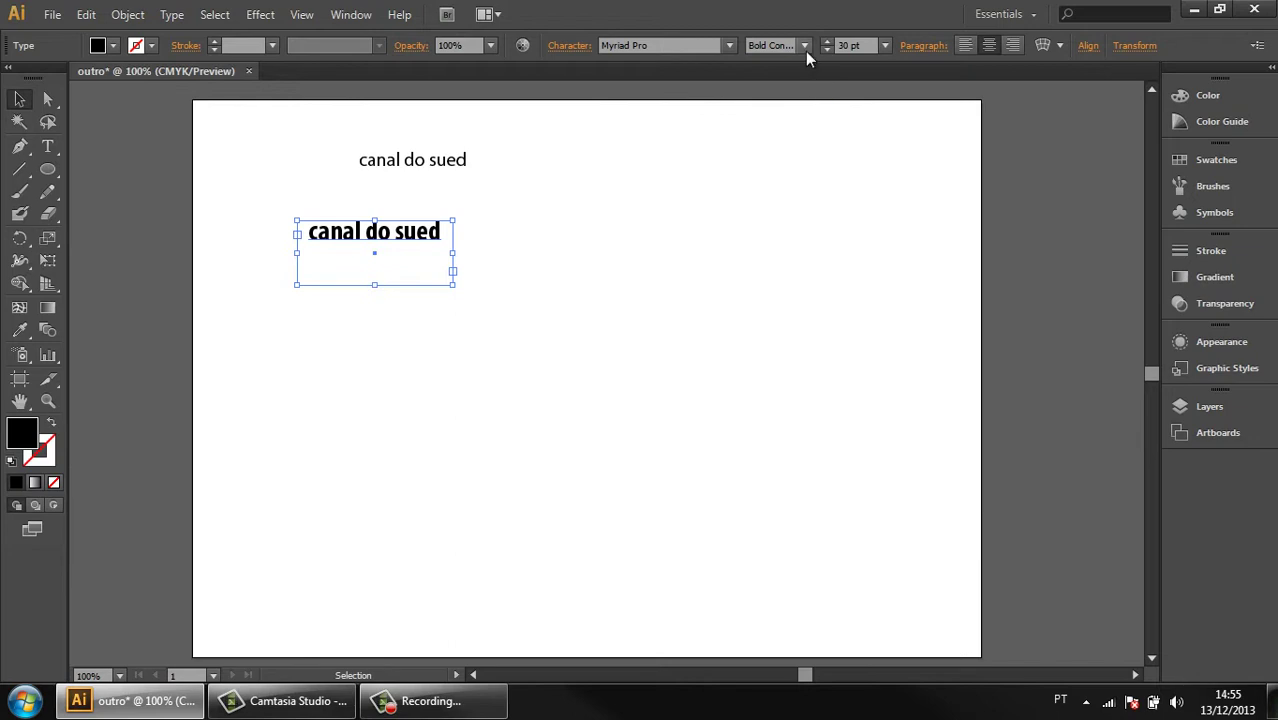
click(805, 51)
click(798, 69)
click(797, 50)
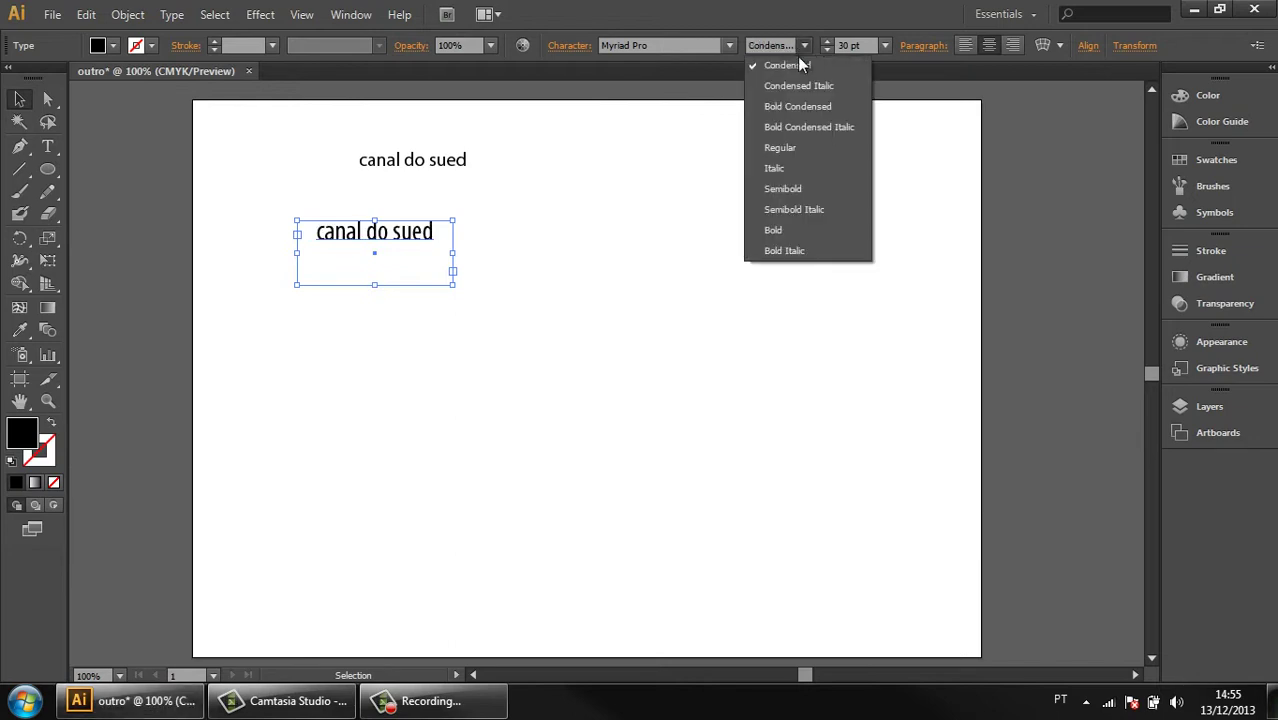
click(781, 230)
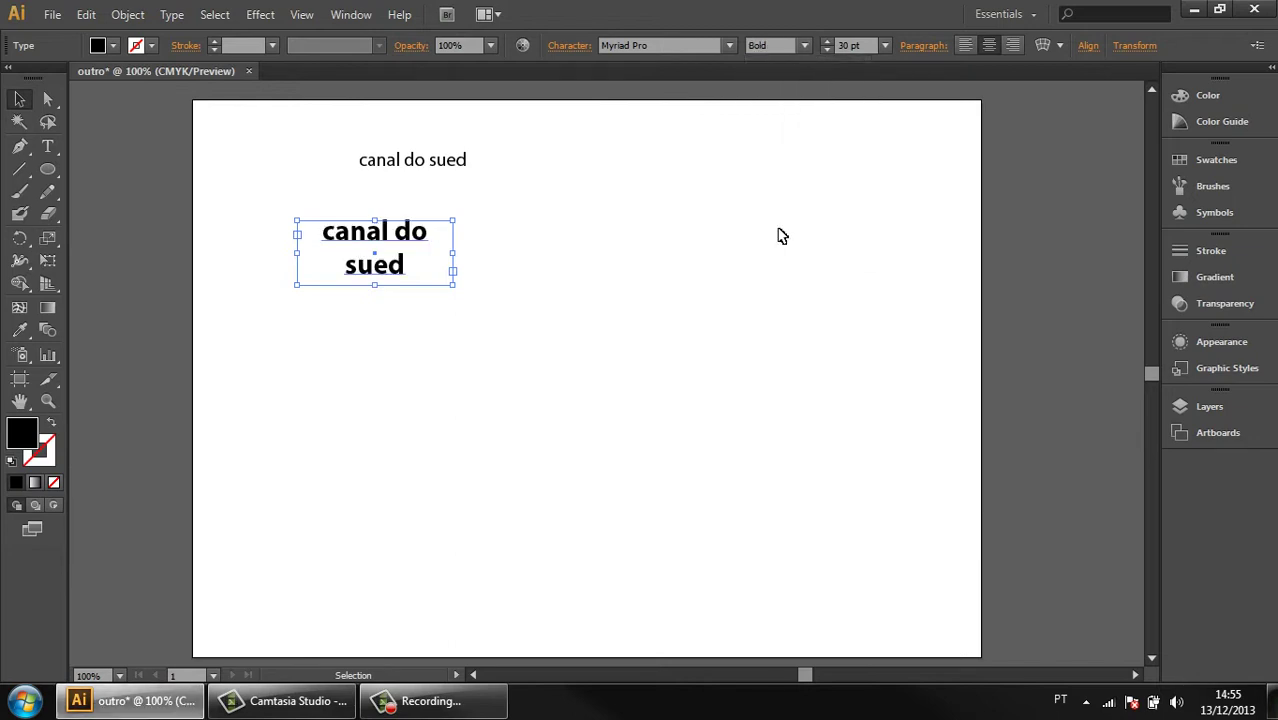
Change the font of both the framed text and the upper text to Nyala, and check the font's available styles.
click(727, 50)
click(681, 103)
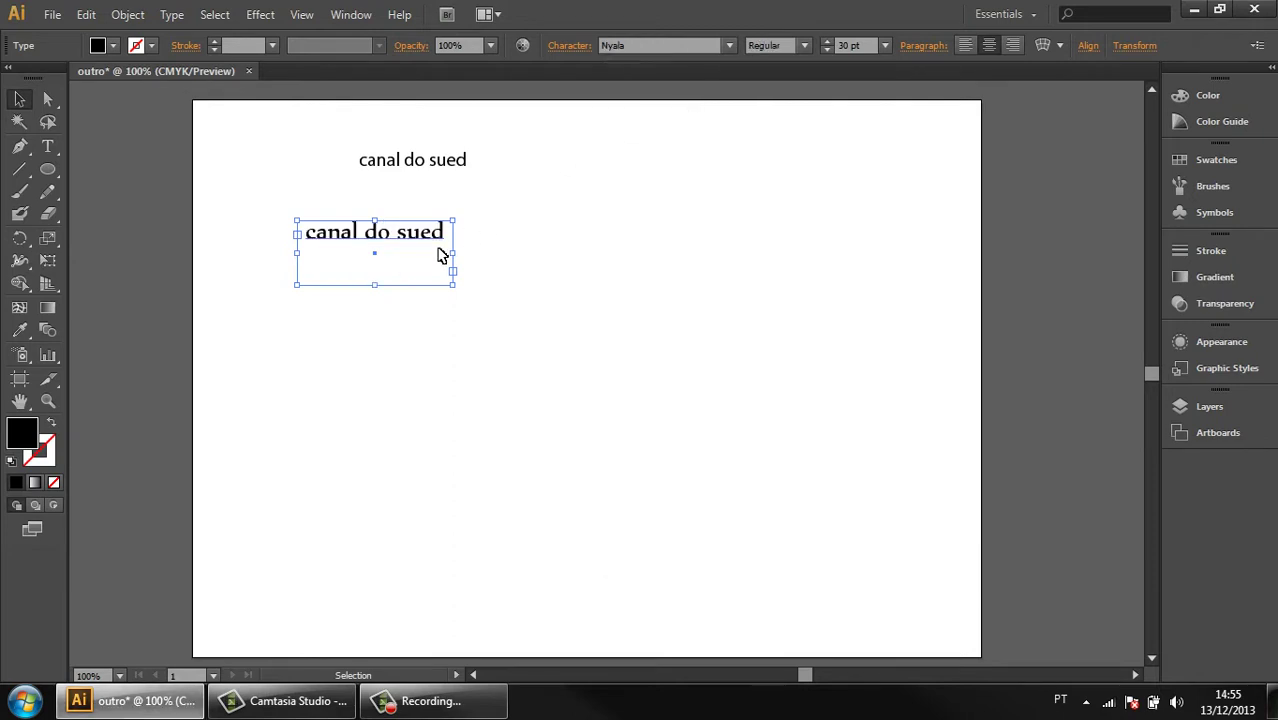
click(463, 162)
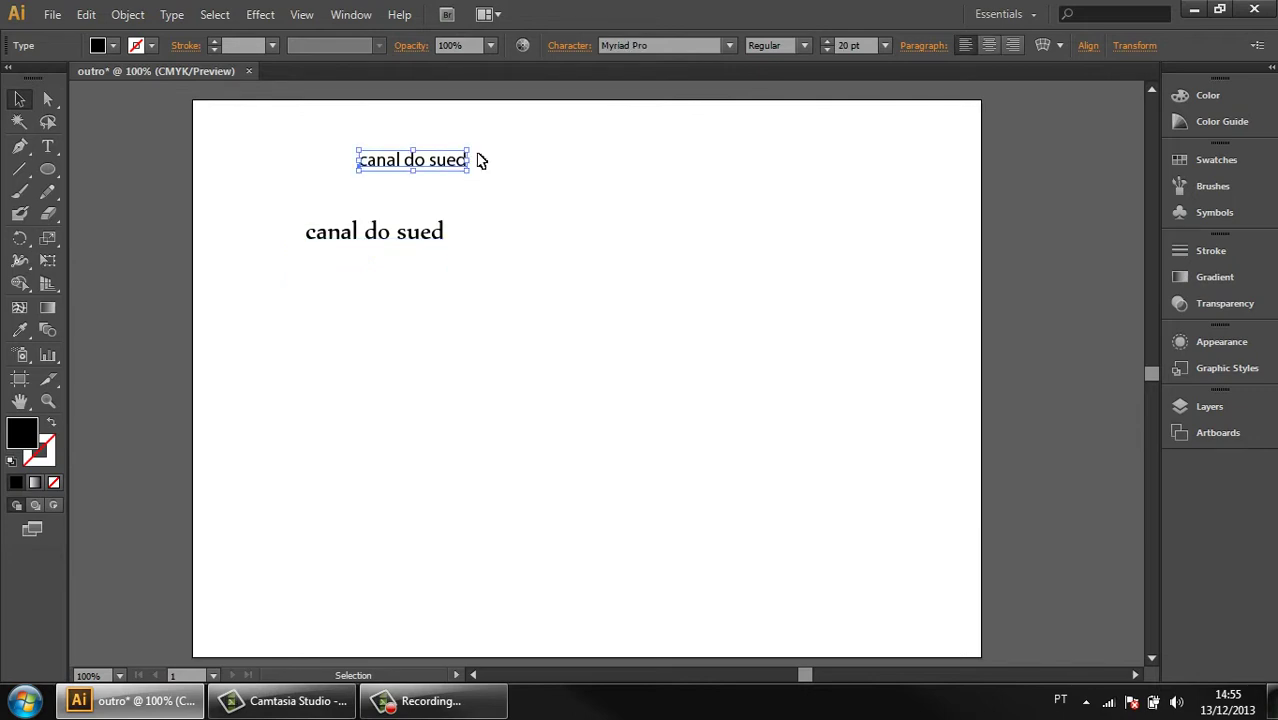
click(732, 45)
click(667, 103)
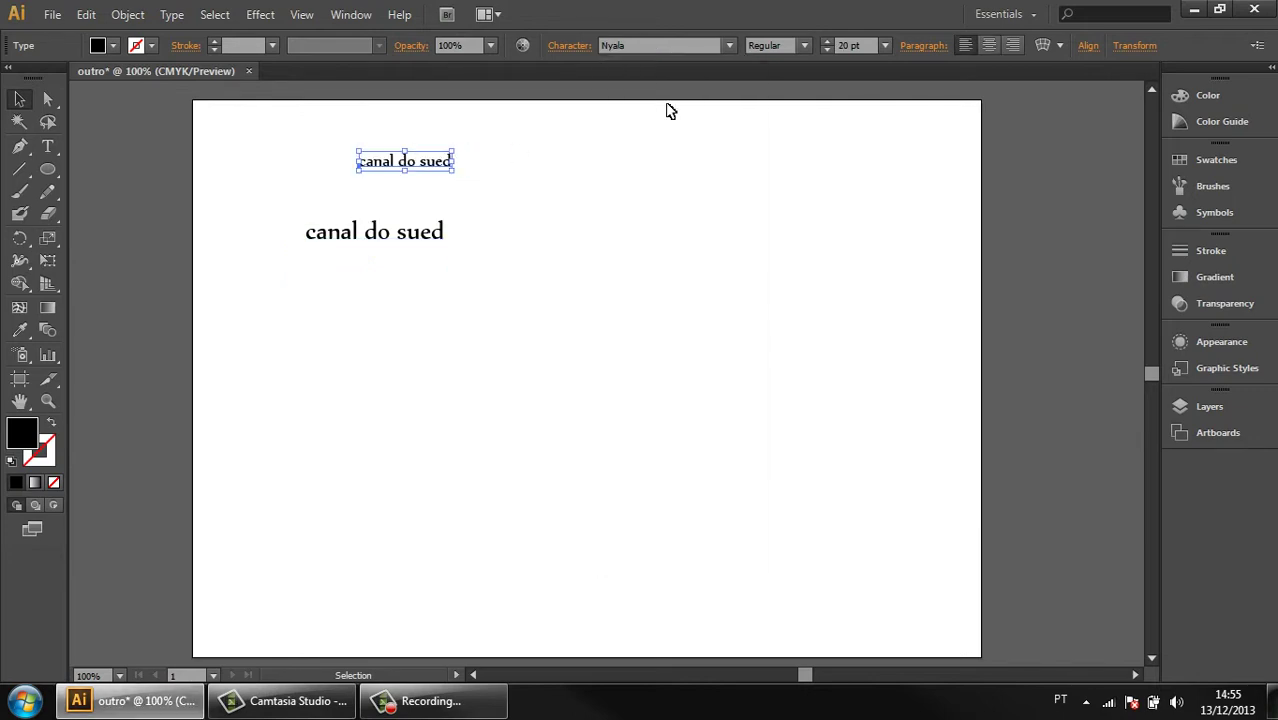
click(802, 48)
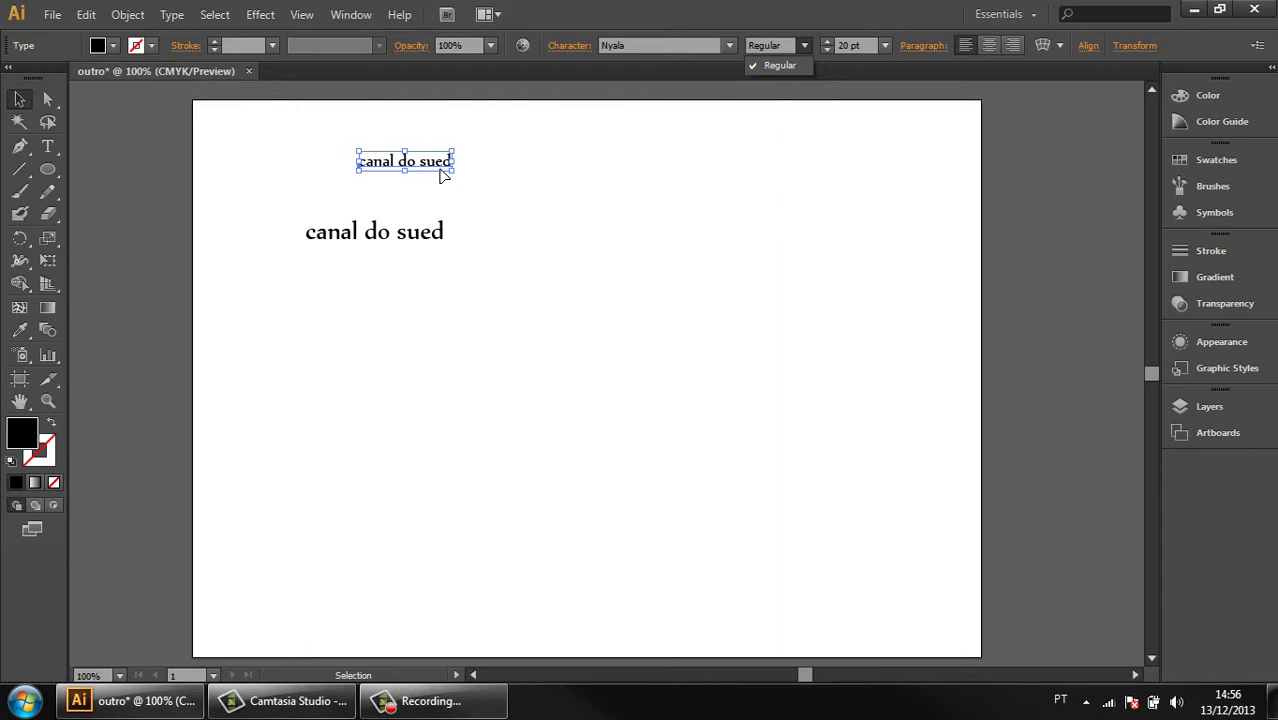
click(410, 245)
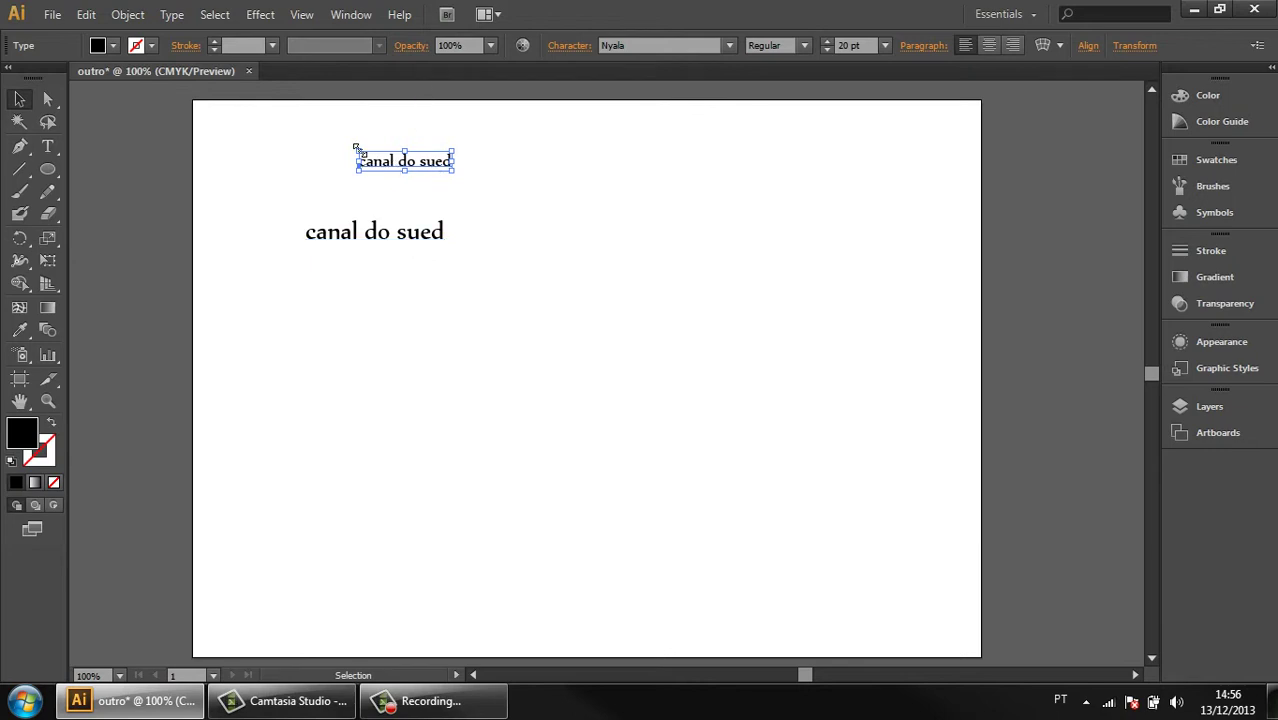
Scale the upper text freehand from its upper-left corner to about 39 pt and add the framed text to the selection.
drag(356, 146, 317, 133)
click(370, 230)
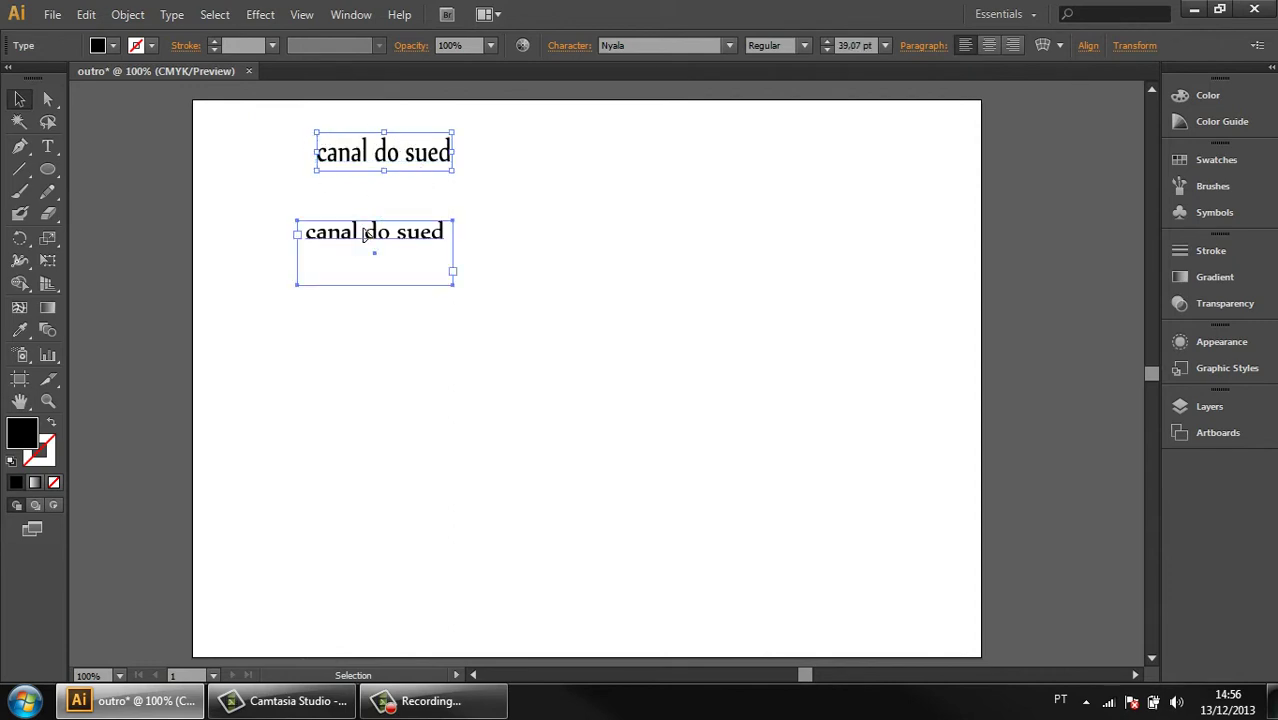
Rotate the framed text freehand clockwise so its lines slope downward to the right, and deselect it.
drag(295, 218, 345, 205)
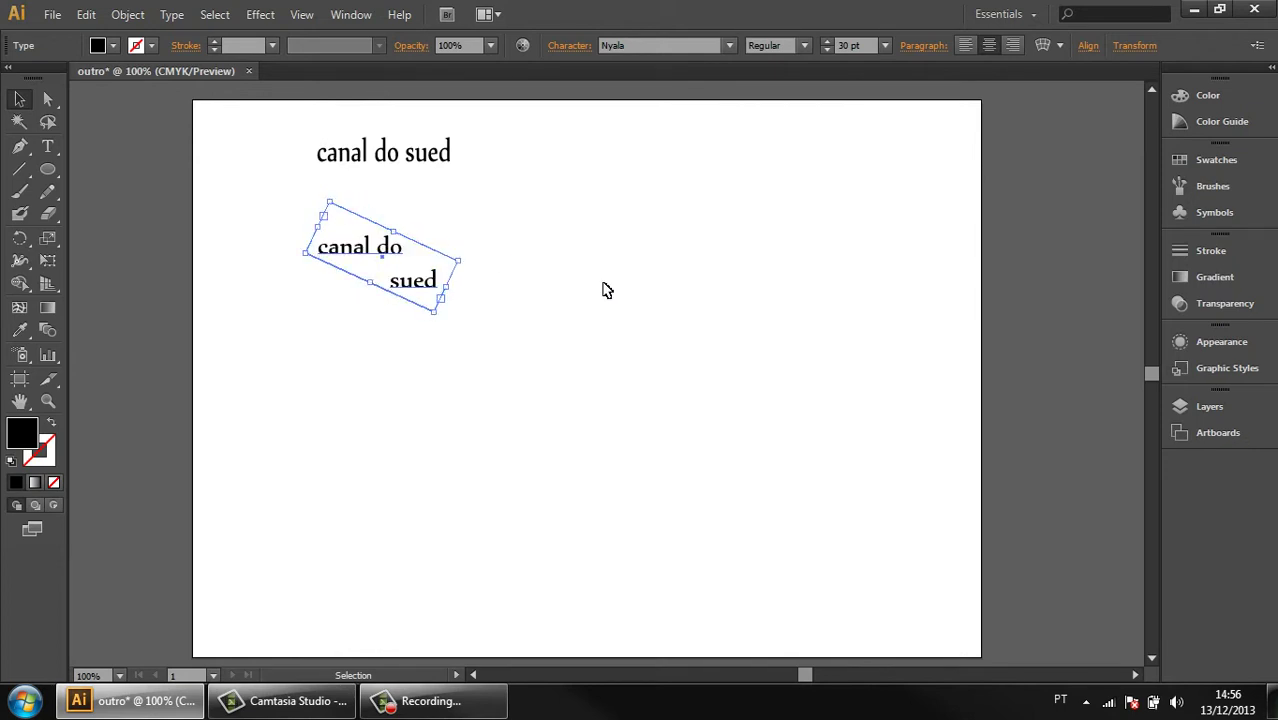
click(640, 303)
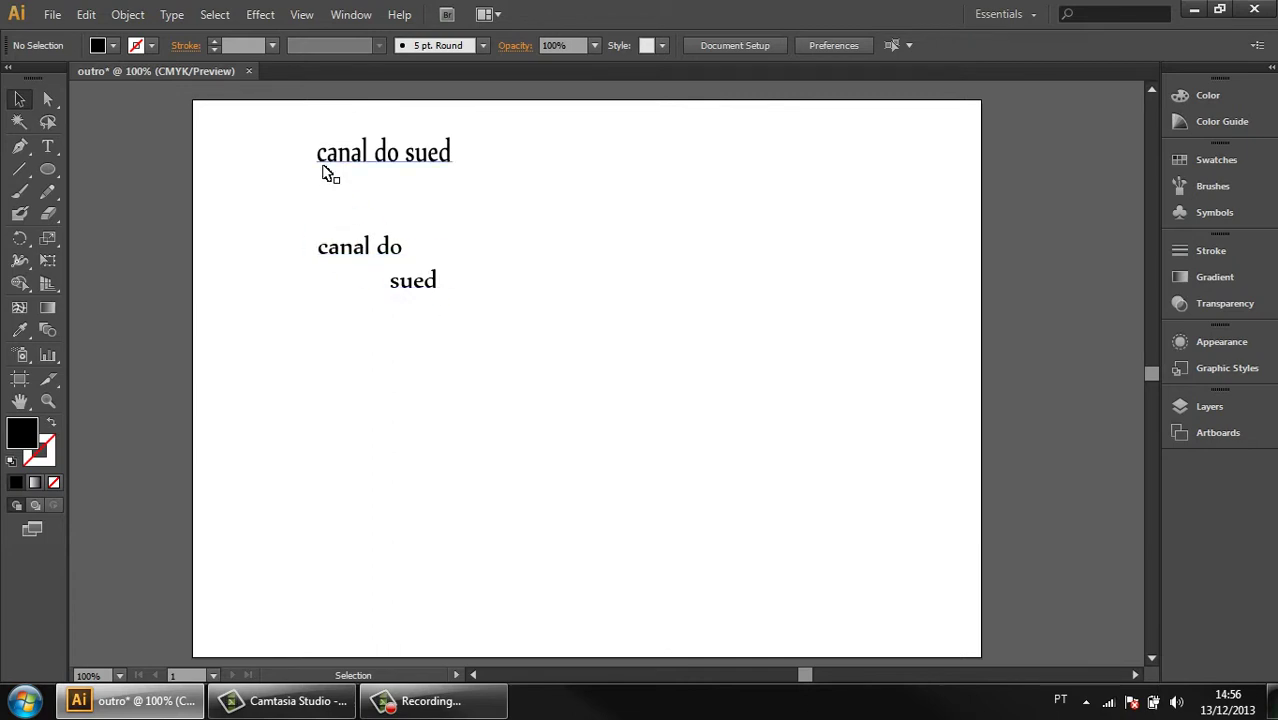
Move the upper text to the right of the framed text, rotate it 180°, try stretching it vertically, and undo the stretch.
click(381, 168)
drag(462, 128, 423, 339)
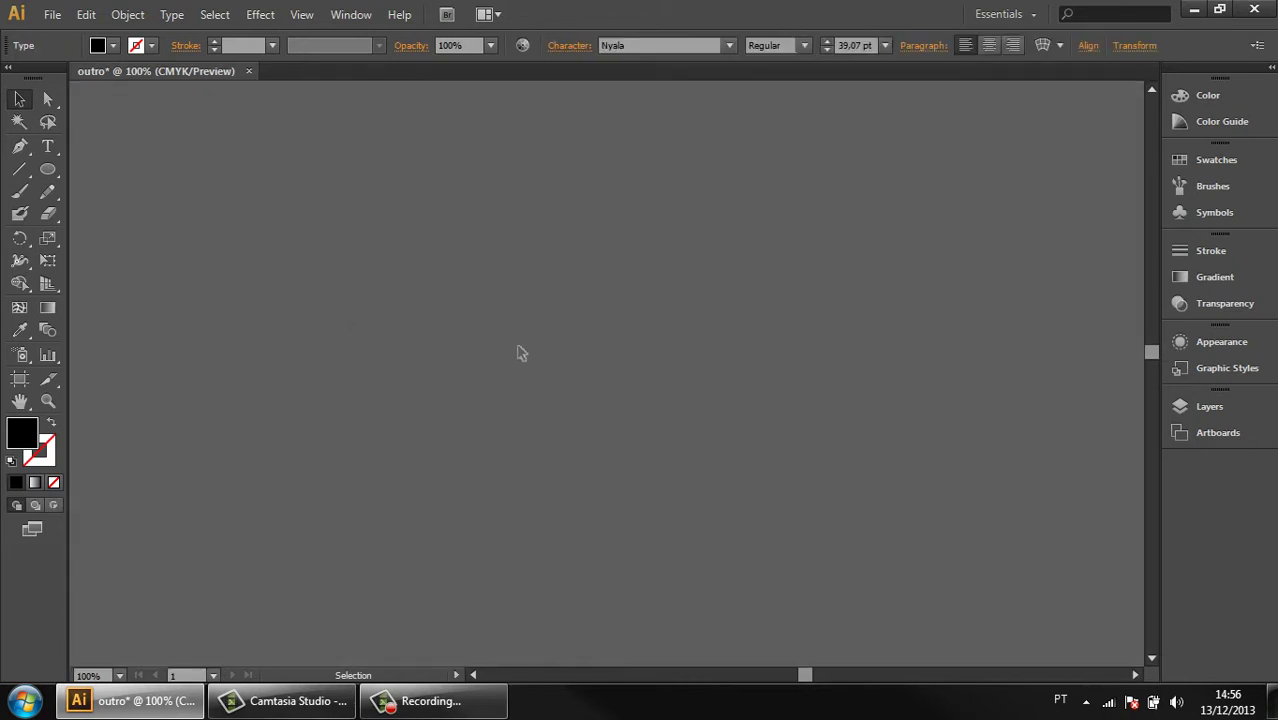
scroll(556, 362, down, 10)
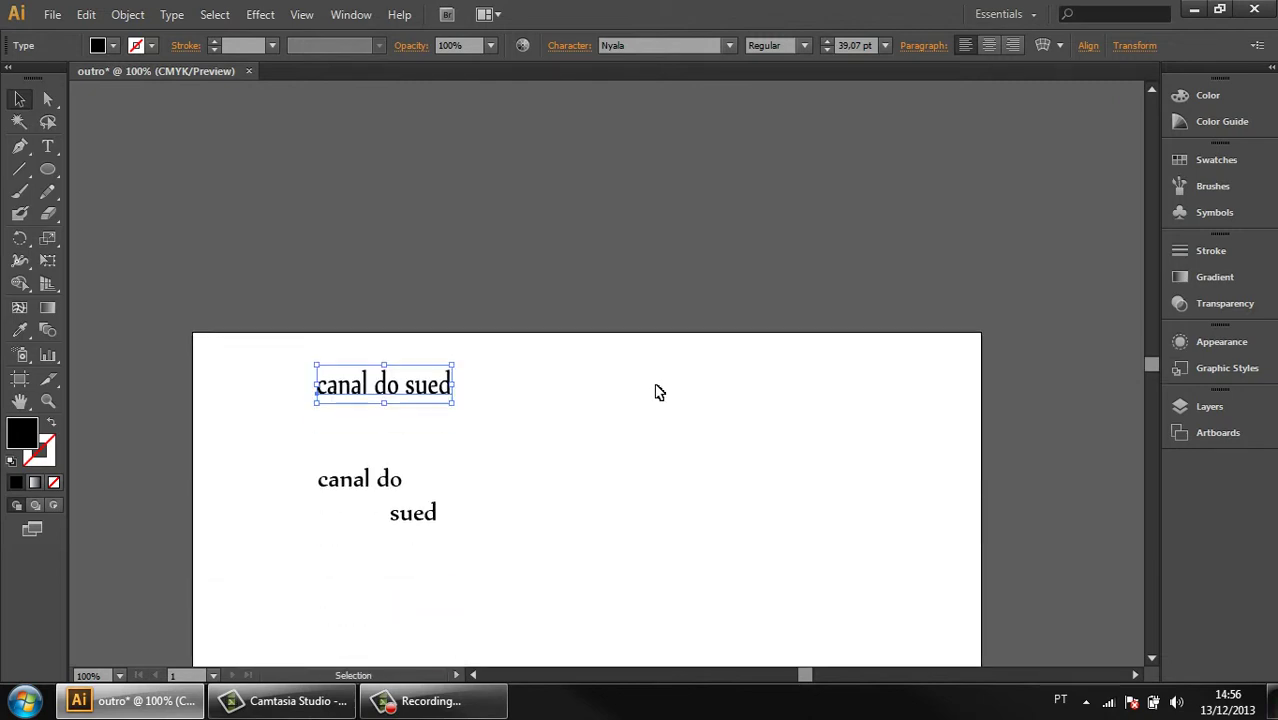
scroll(655, 392, down, 5)
scroll(570, 305, up, 1)
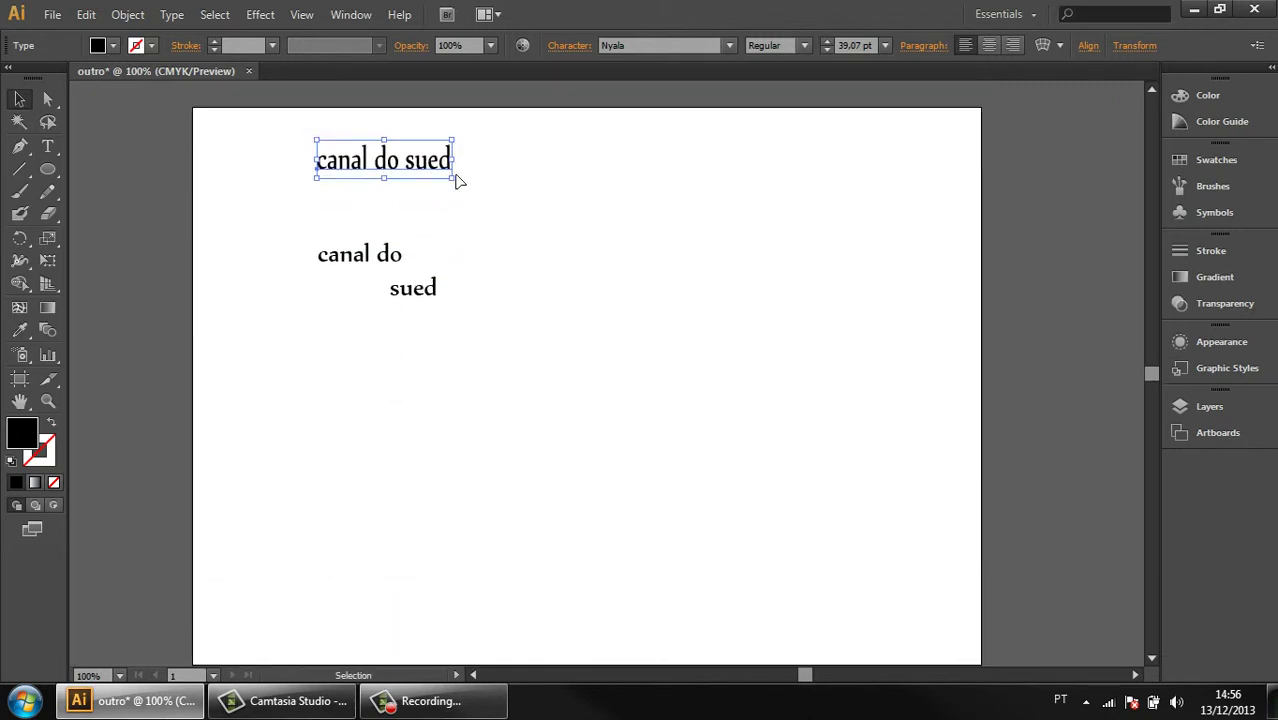
drag(455, 176, 567, 279)
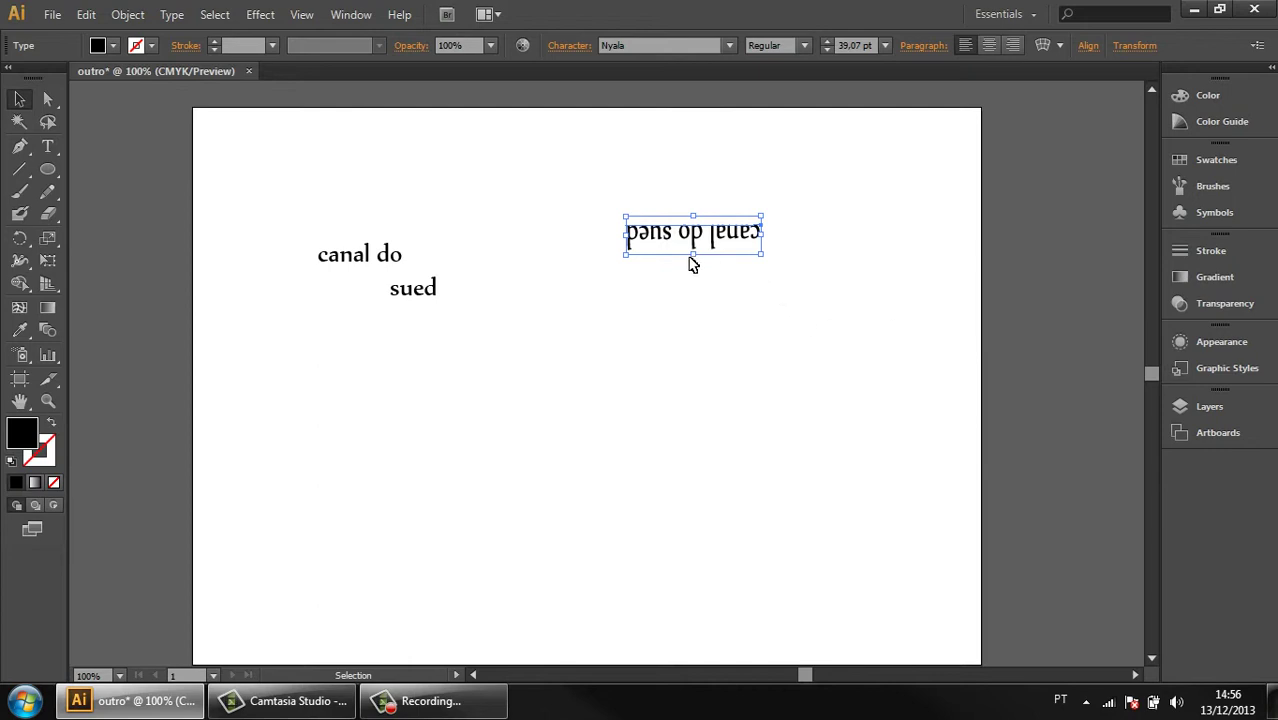
drag(693, 252, 696, 306)
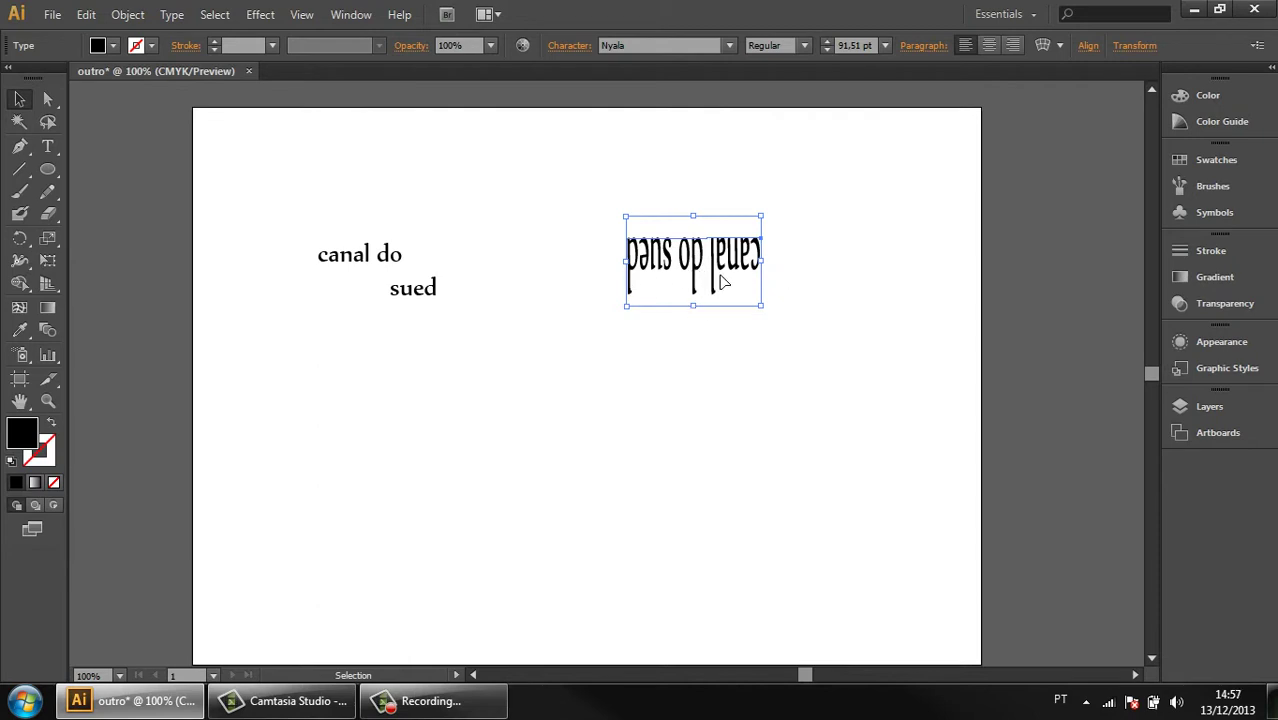
key(ctrl+z)
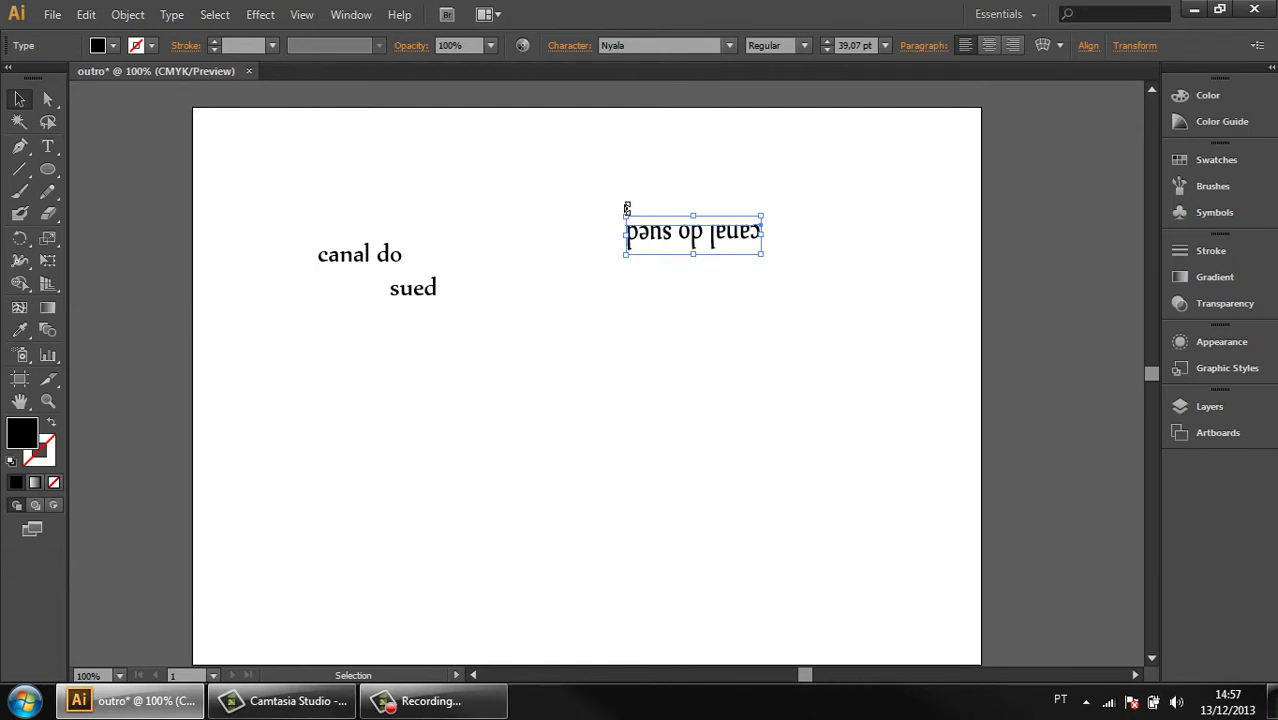
Try rotating the flipped text upright and upside down again, and undo back to its original place above the framed text.
drag(627, 208, 797, 274)
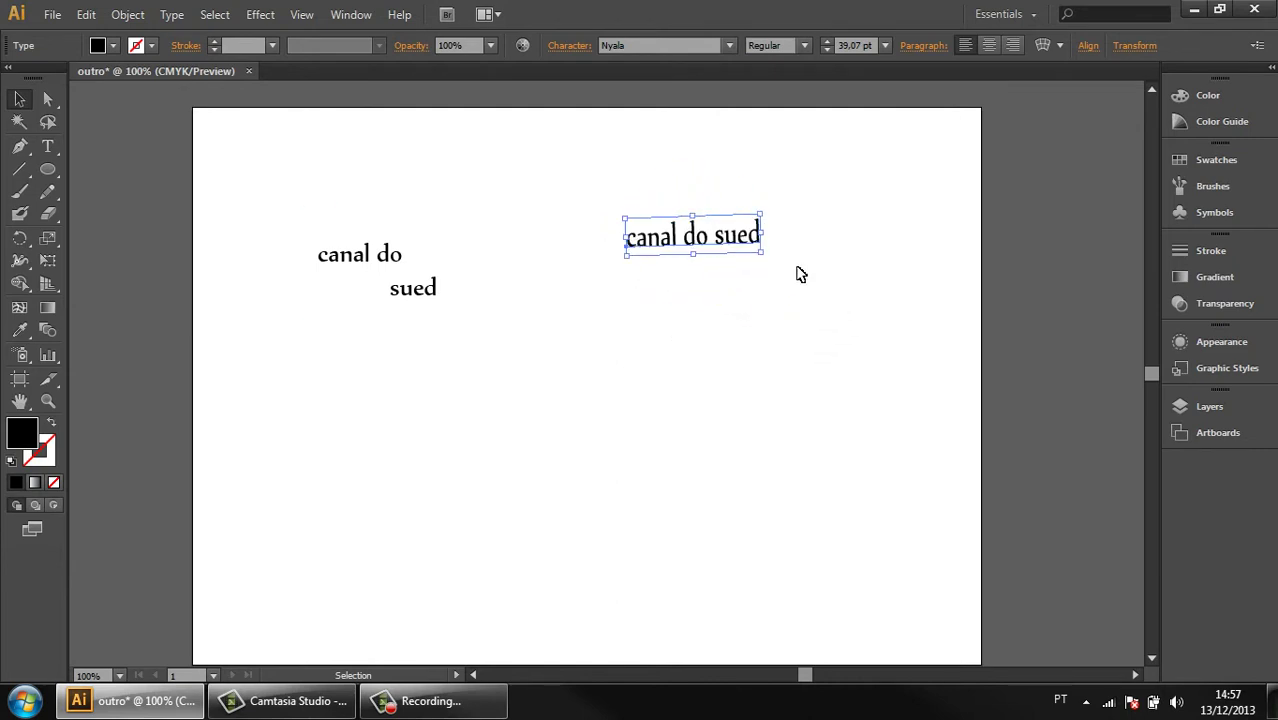
drag(770, 209, 606, 238)
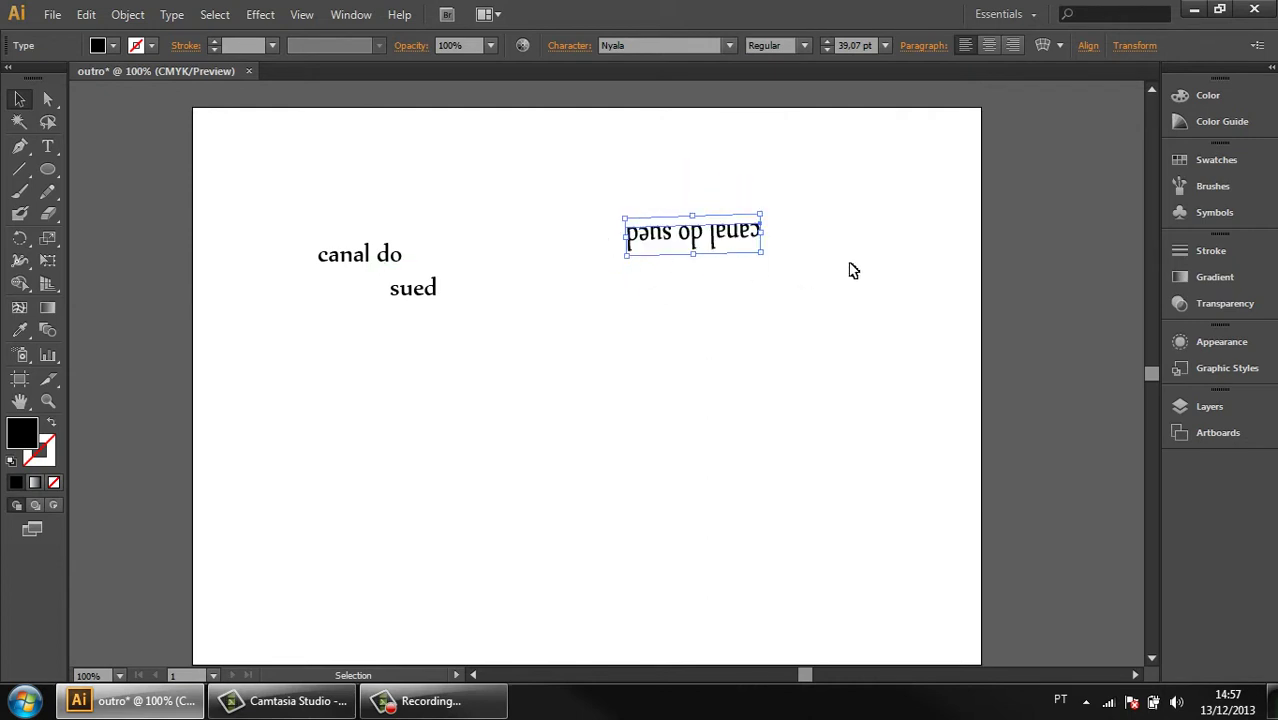
key(a)
key(ctrl+z)
key(ctrl+z)
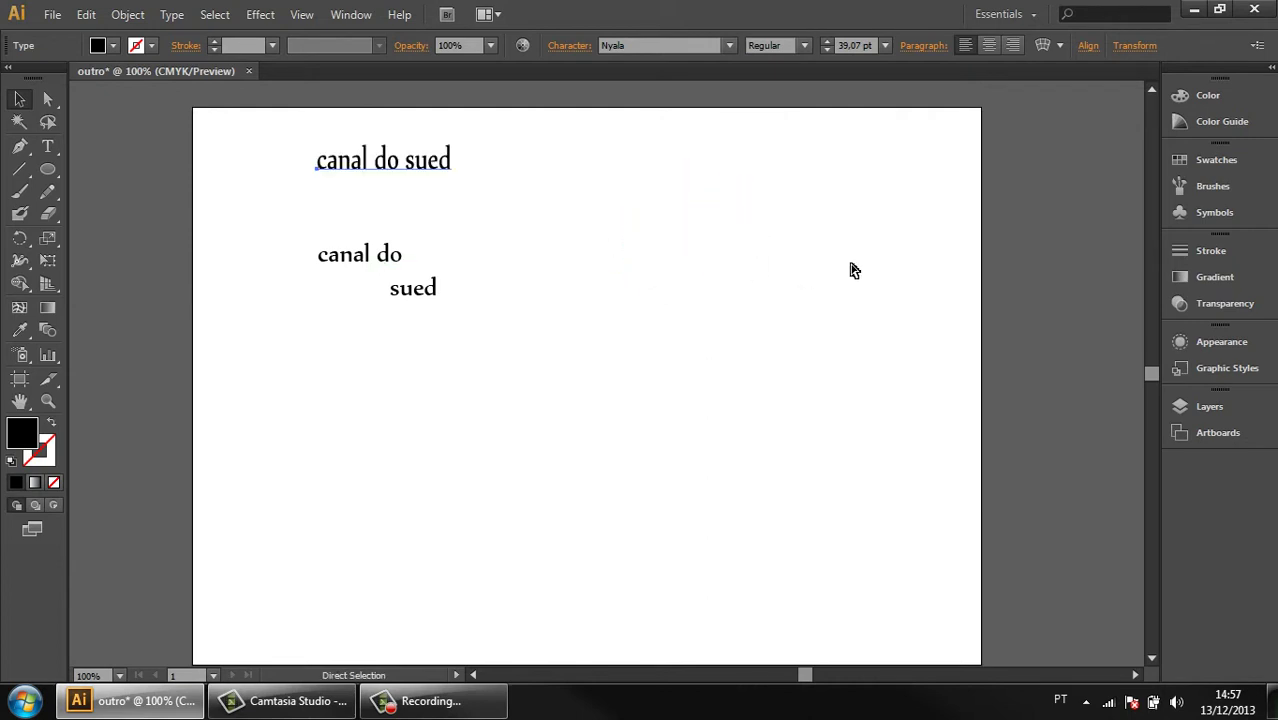
Move the upper text down to the right of the framed text, at about the same height.
key(v)
drag(436, 164, 720, 240)
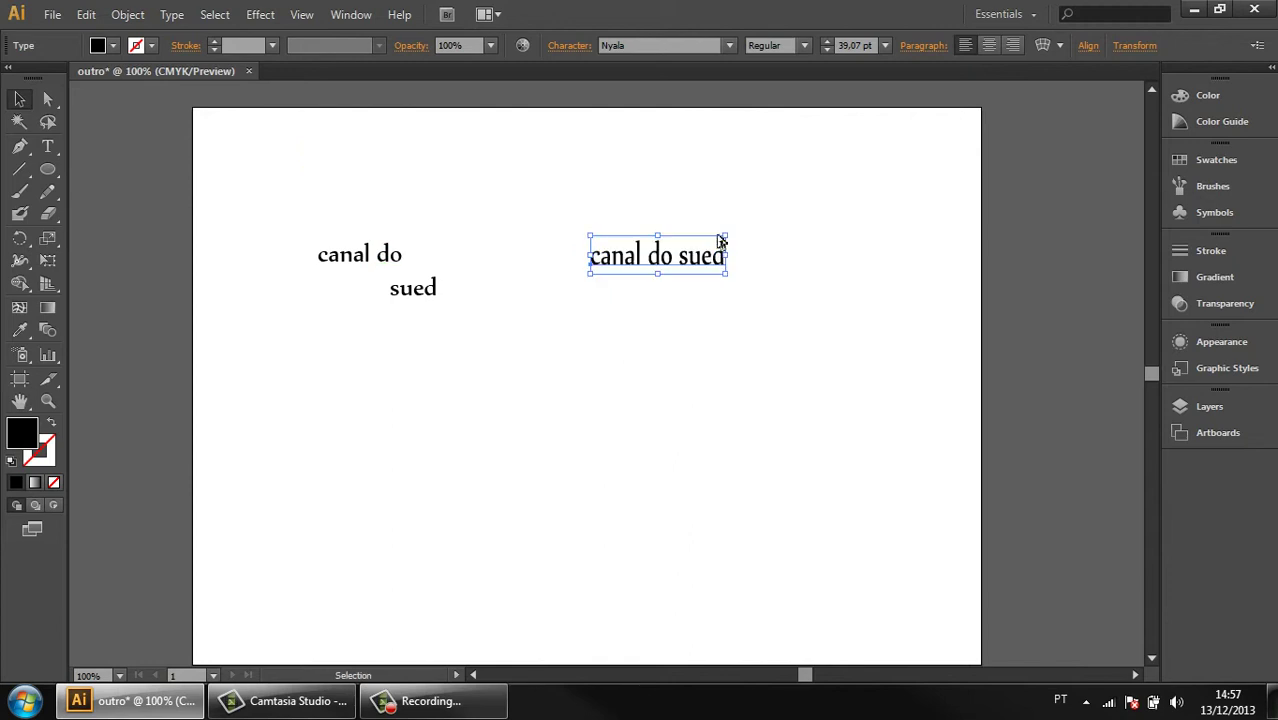
key(a)
key(v)
key(a)
key(v)
Rotate the moved text 180° and back upright, and enlarge it freehand from its upper-left corner to about 63 pt.
drag(736, 227, 571, 283)
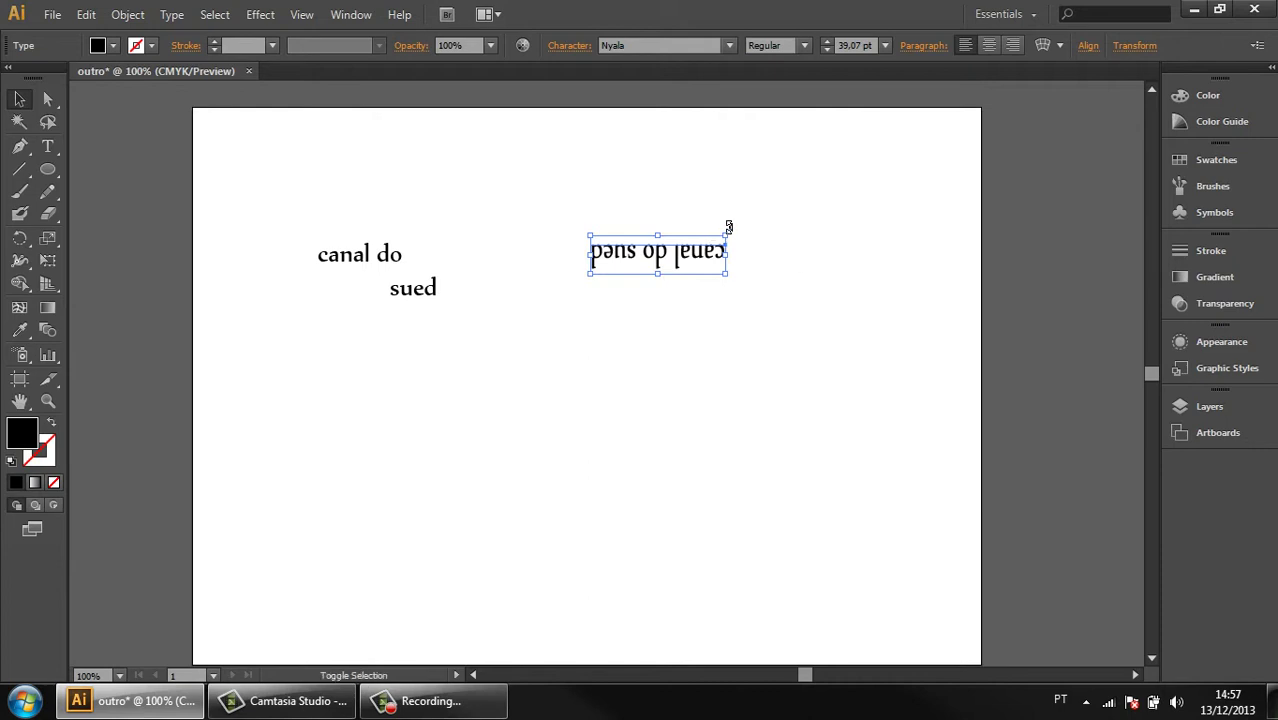
drag(727, 227, 600, 298)
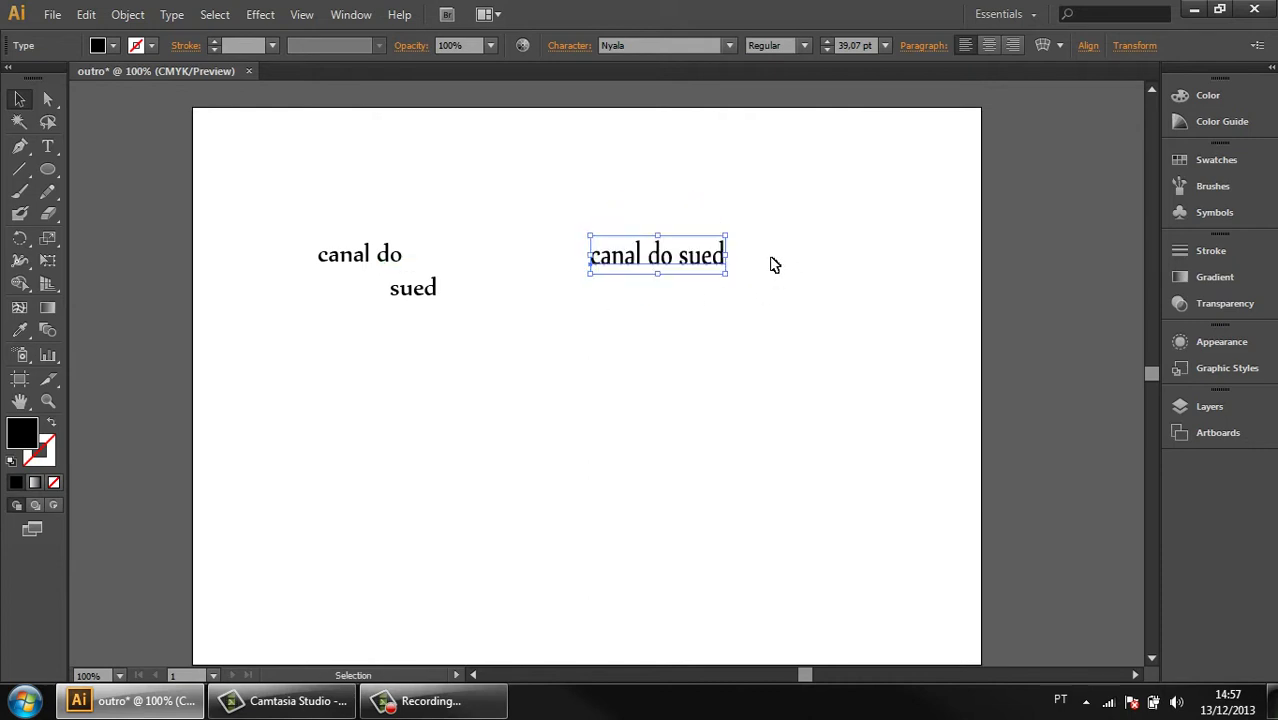
drag(586, 231, 561, 212)
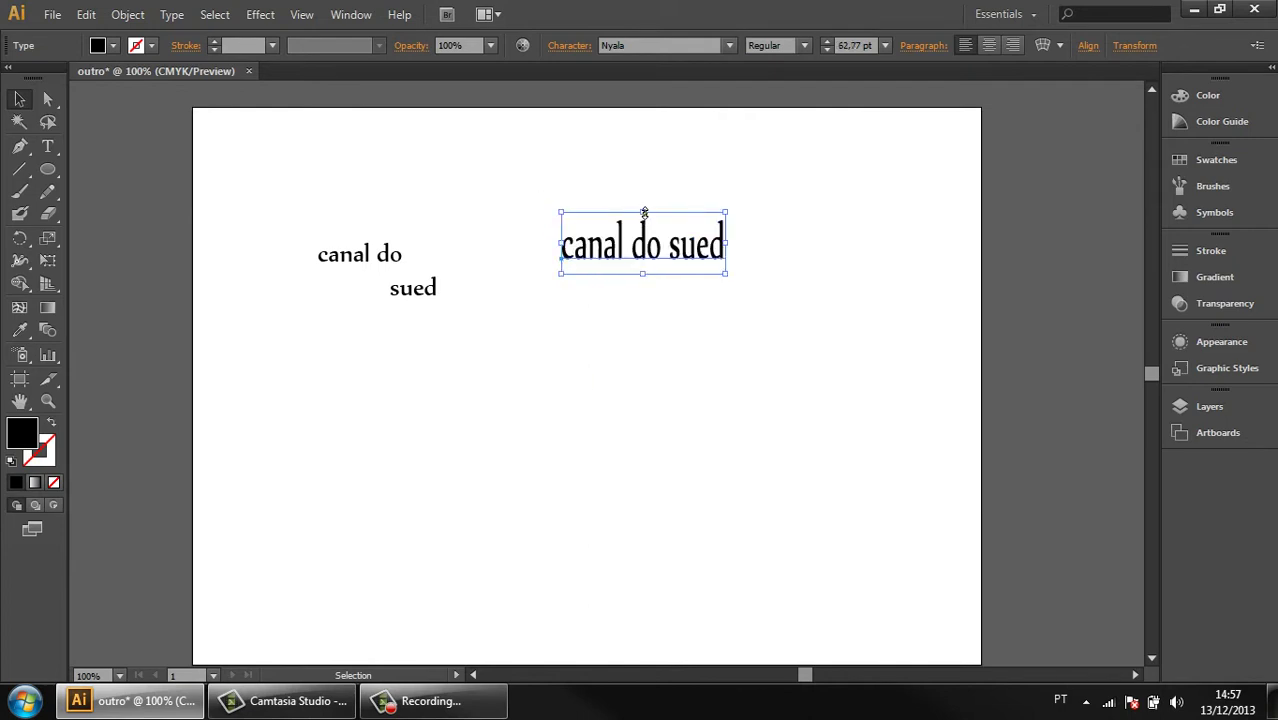
mouse_move(644, 212)
mouse_down()
mouse_move(646, 275)
mouse_move(642, 216)
mouse_up()
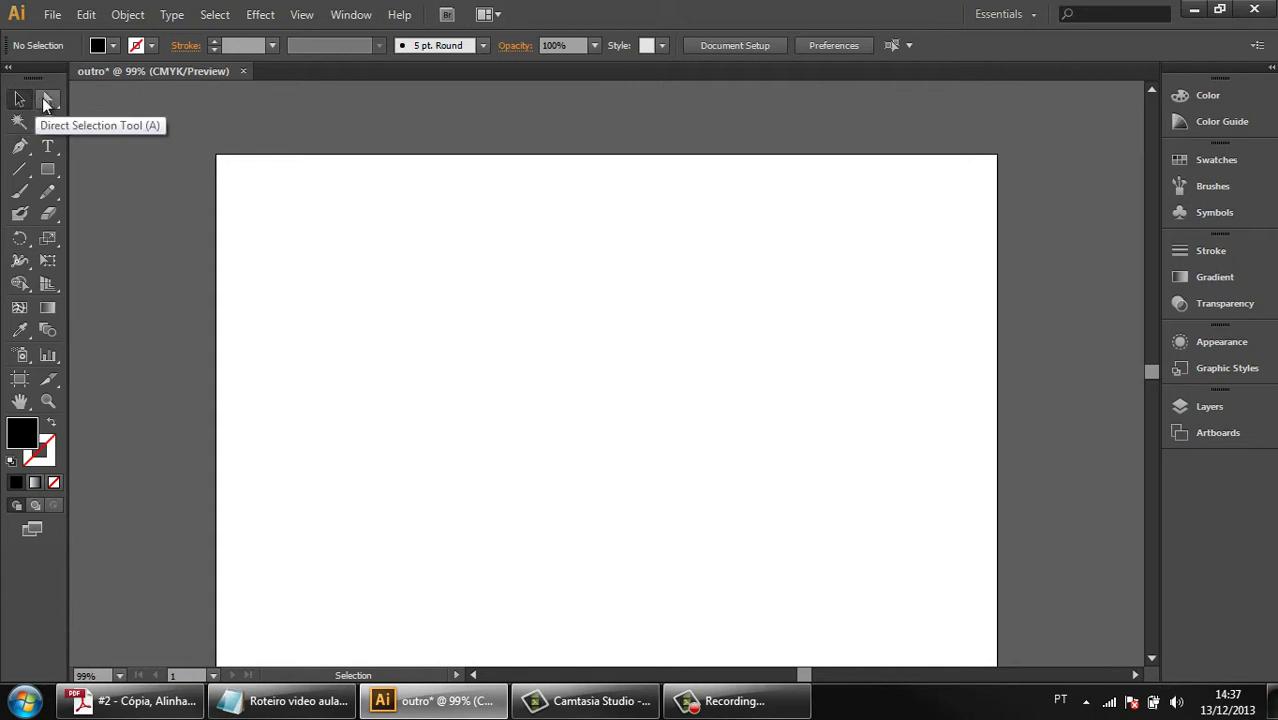
key(a)
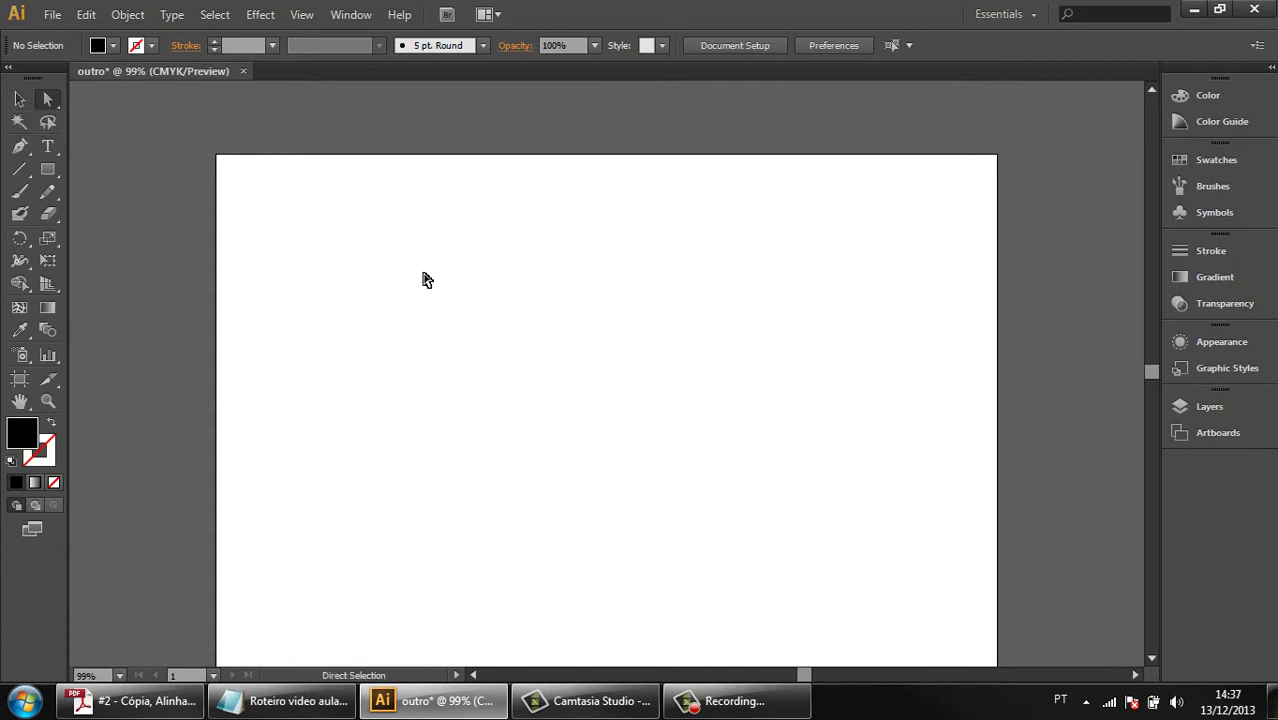
key(v)
key(a)
key(v)
key(a)
key(v)
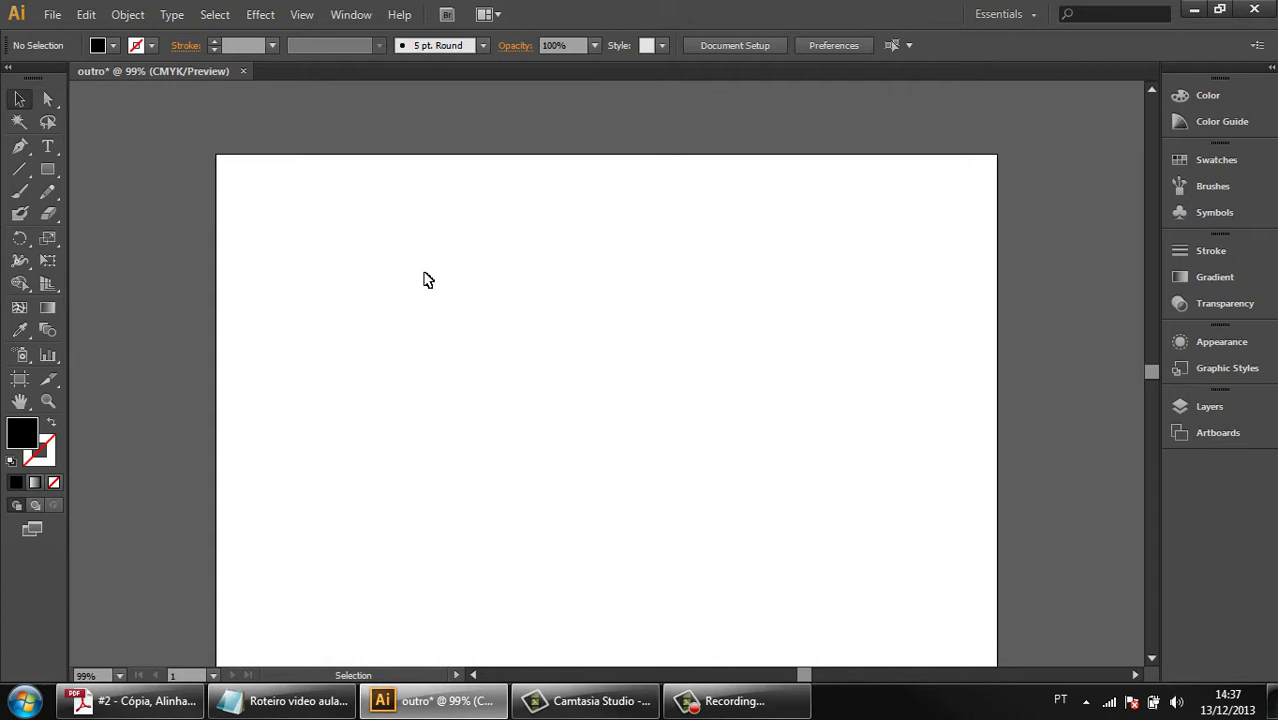
key(a)
key(v)
key(a)
key(v)
Draw a black rectangle in the upper middle of the empty artboard.
drag(586, 297, 570, 236)
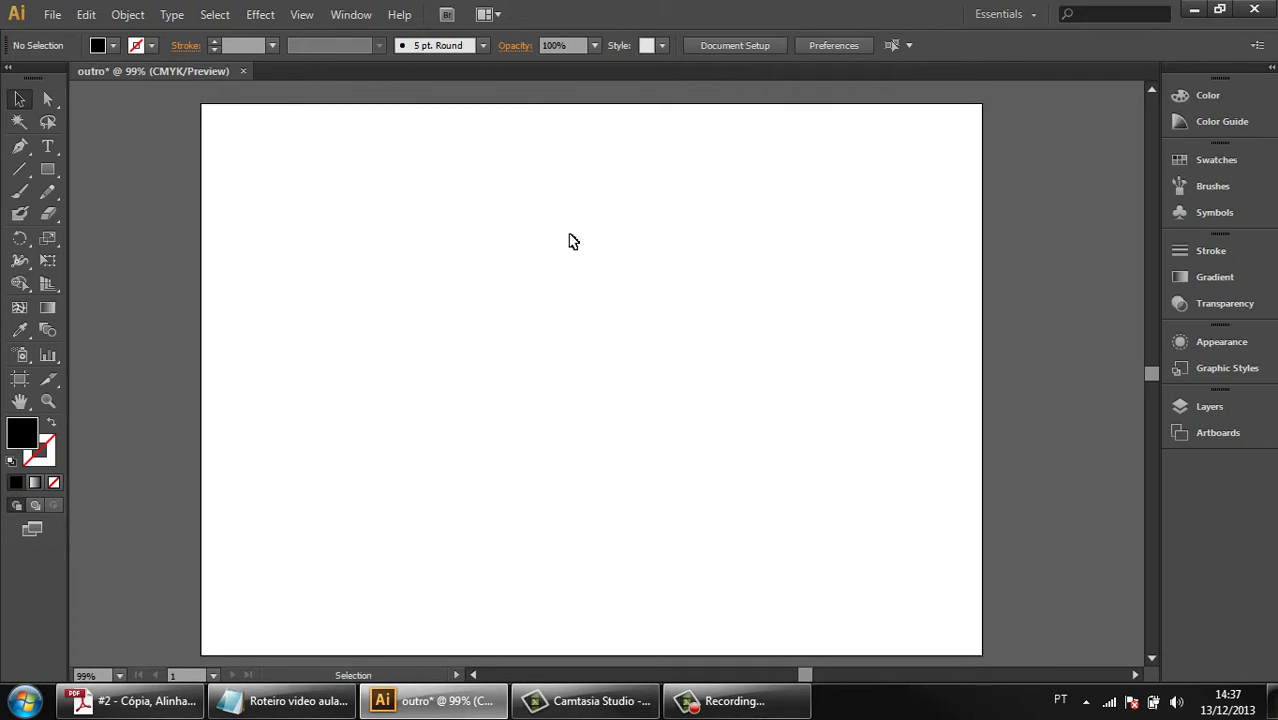
scroll(575, 241, down, 3)
scroll(575, 241, up, 4)
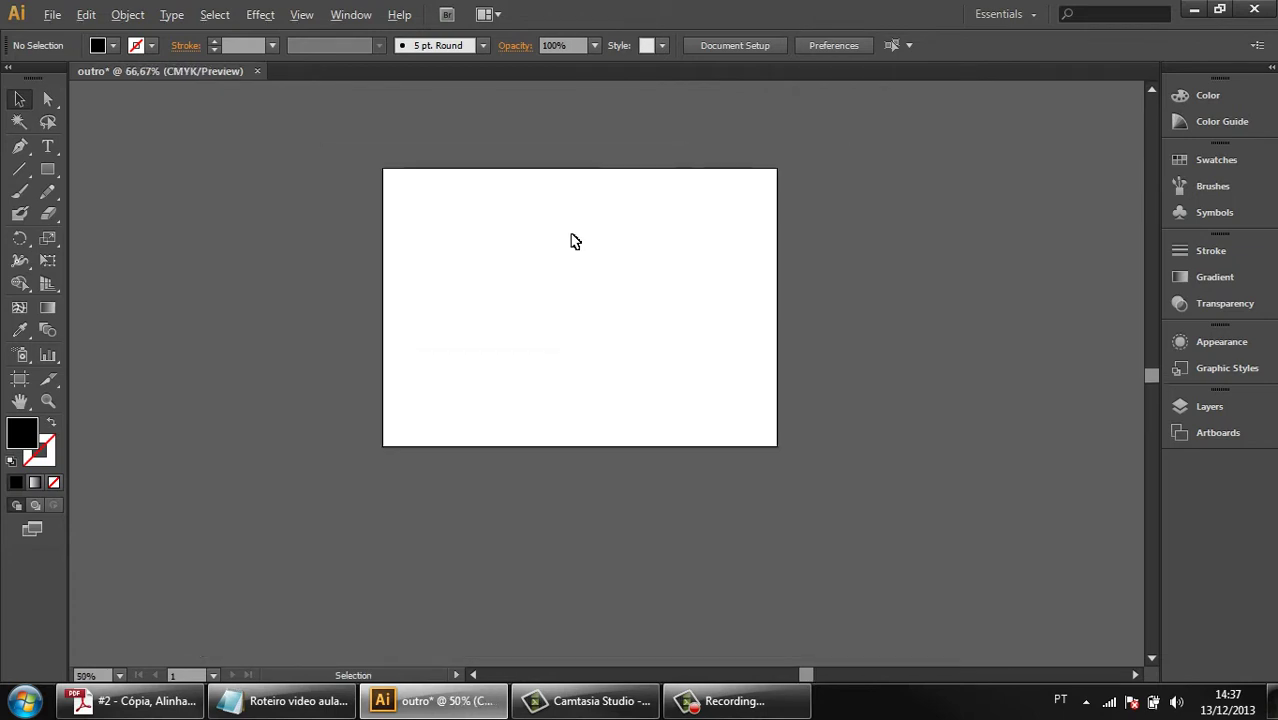
scroll(575, 241, down, 1)
key(alt)
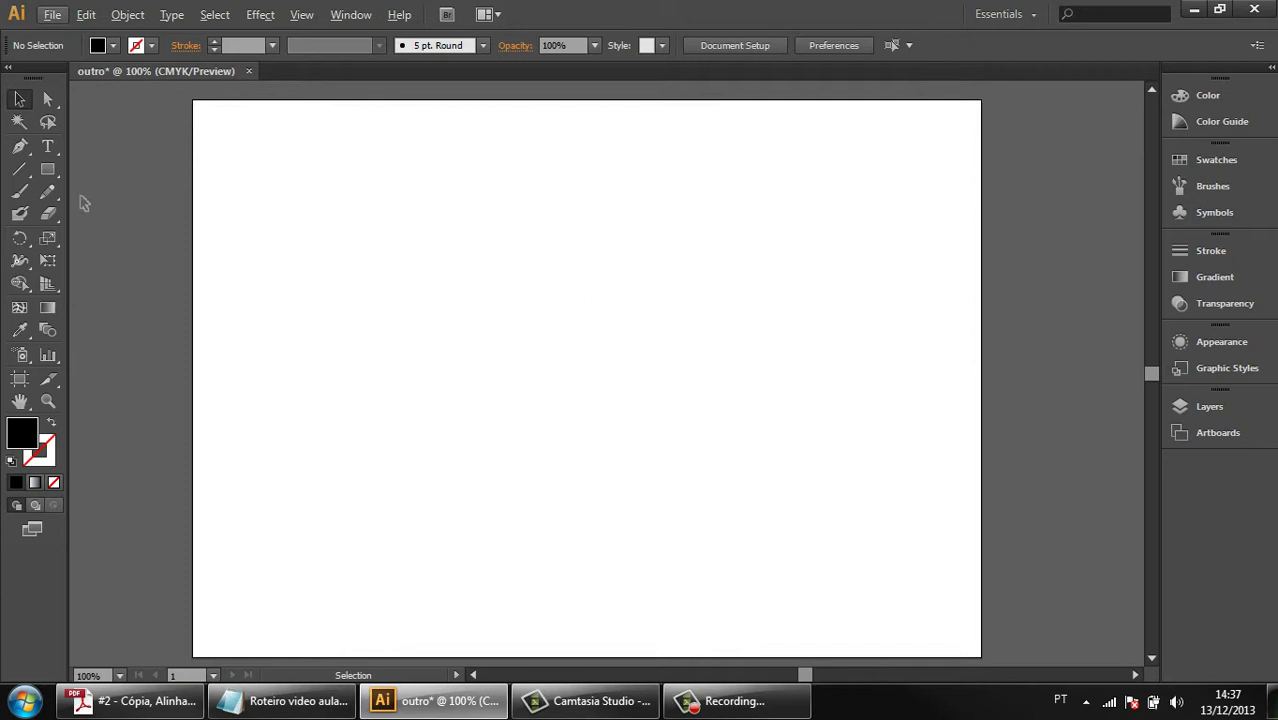
click(47, 169)
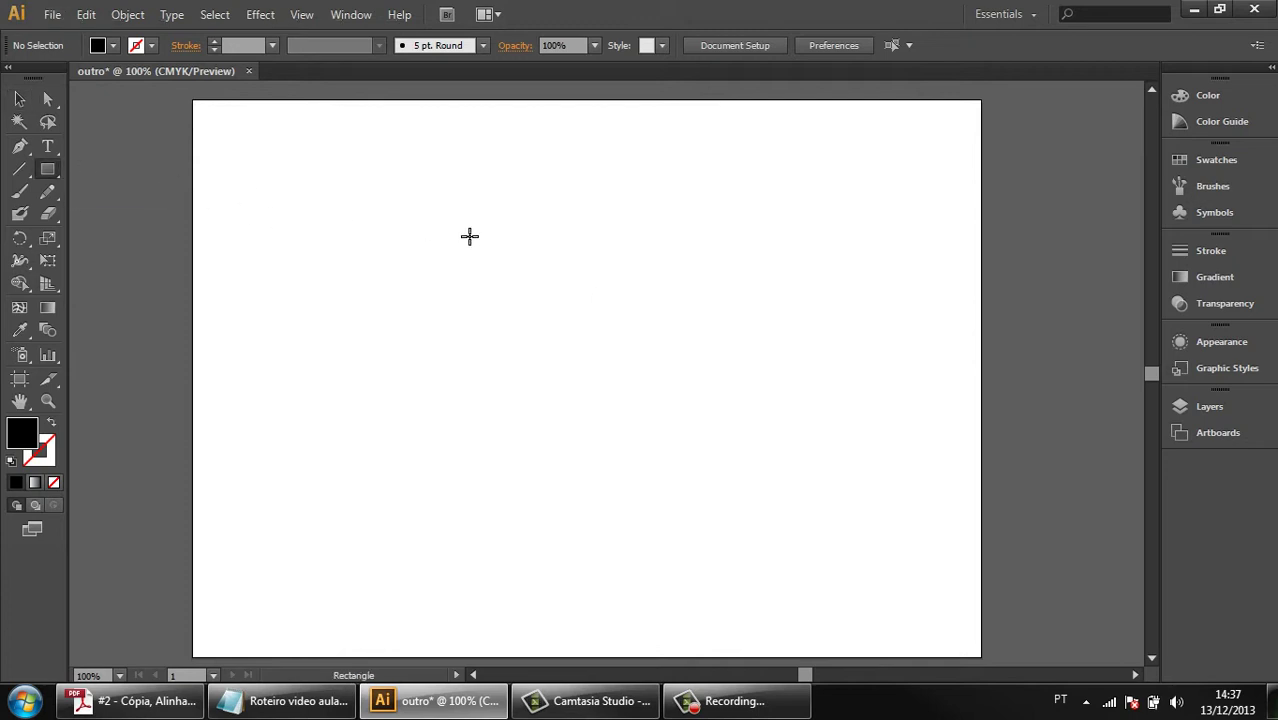
drag(462, 224, 609, 324)
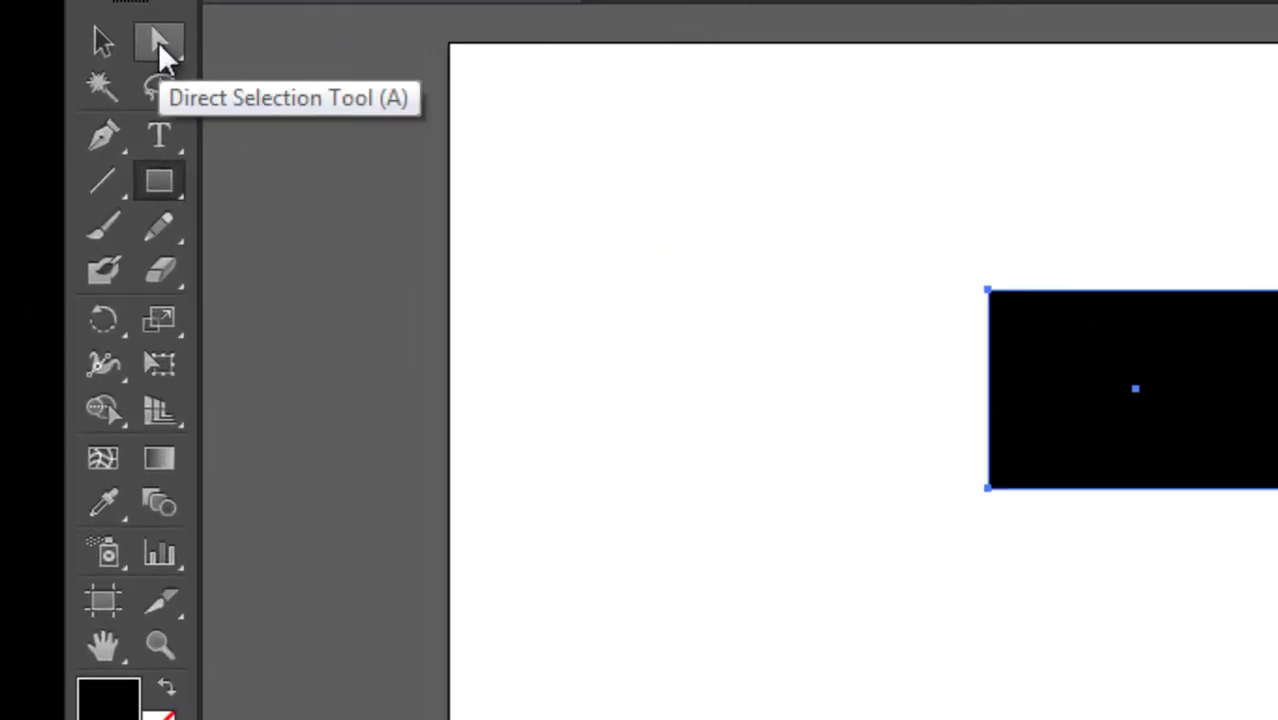
With Direct Selection, move the rectangle's upper-right corner to about X 392, Y 149 pt, its lower-left inward, and its lower-right to about X 394, Y 192 pt.
click(158, 42)
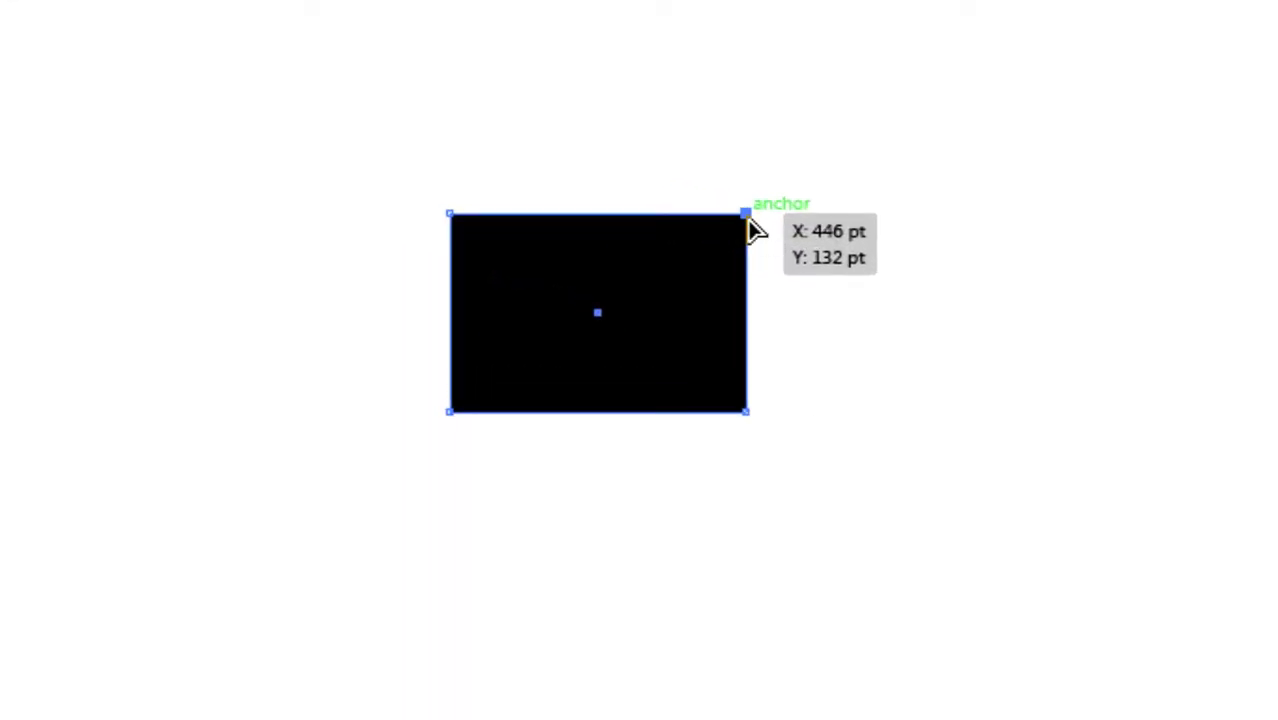
drag(748, 216, 644, 245)
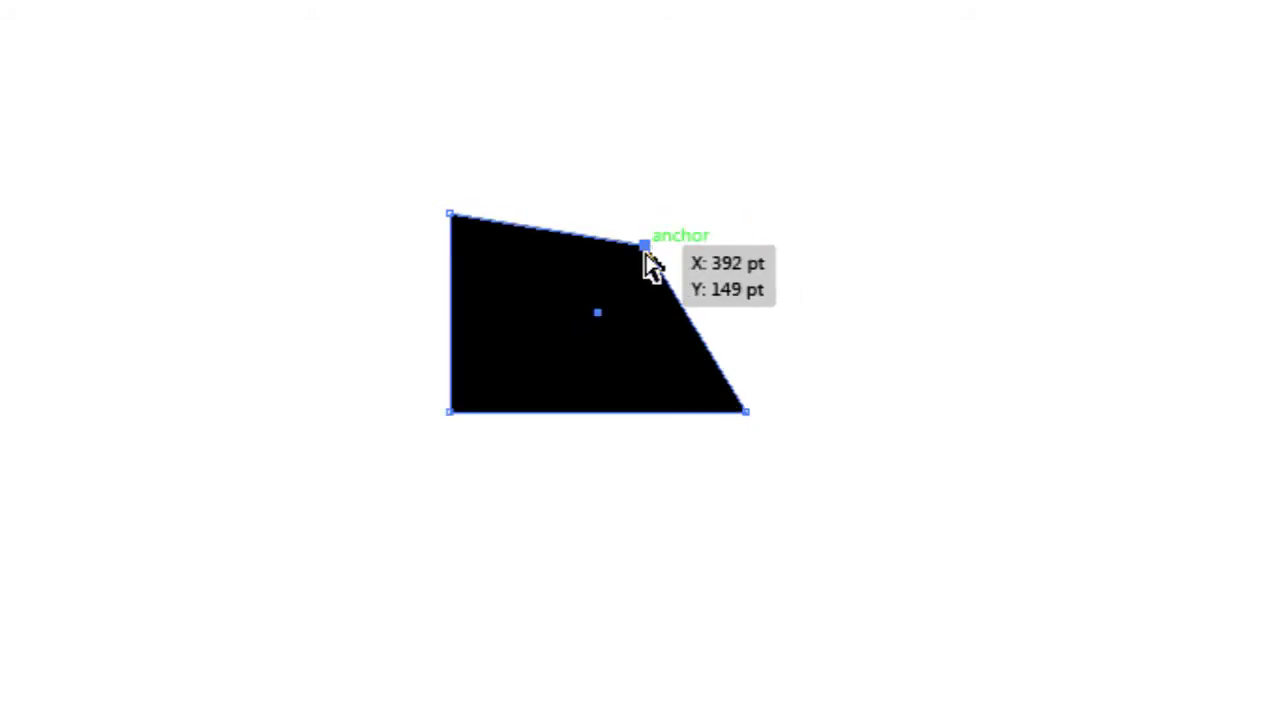
drag(449, 412, 576, 339)
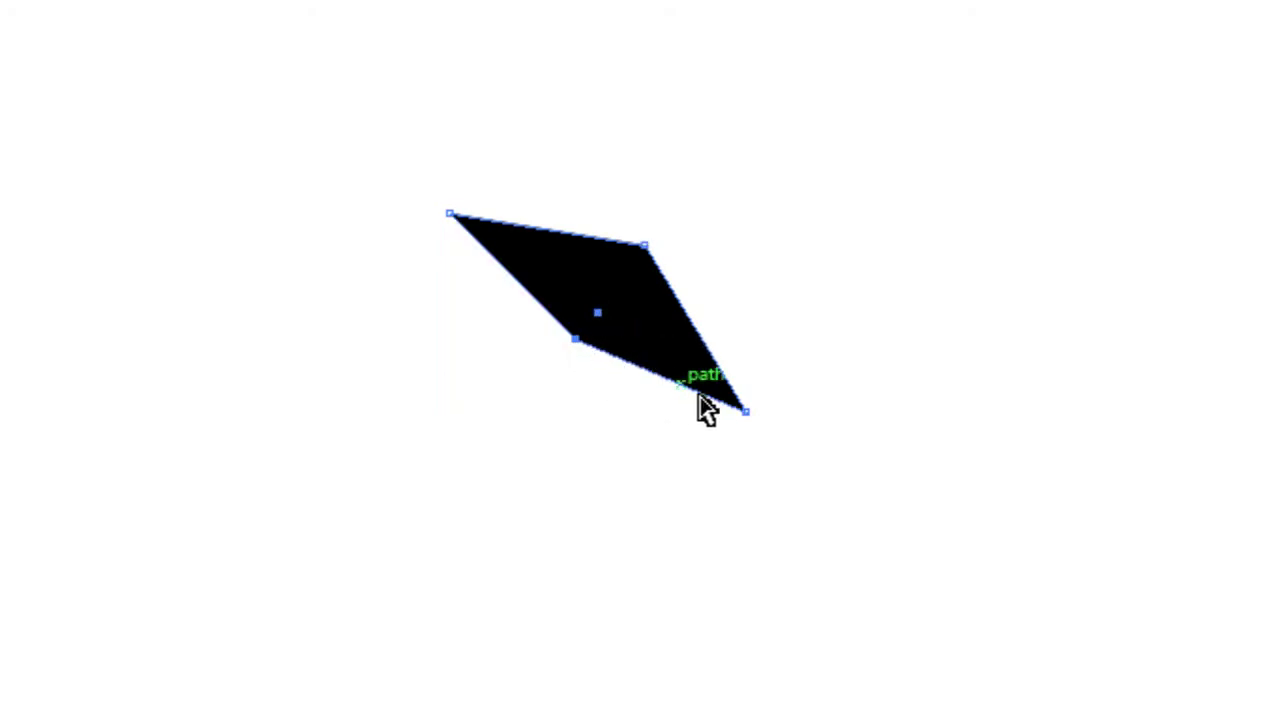
drag(748, 410, 620, 320)
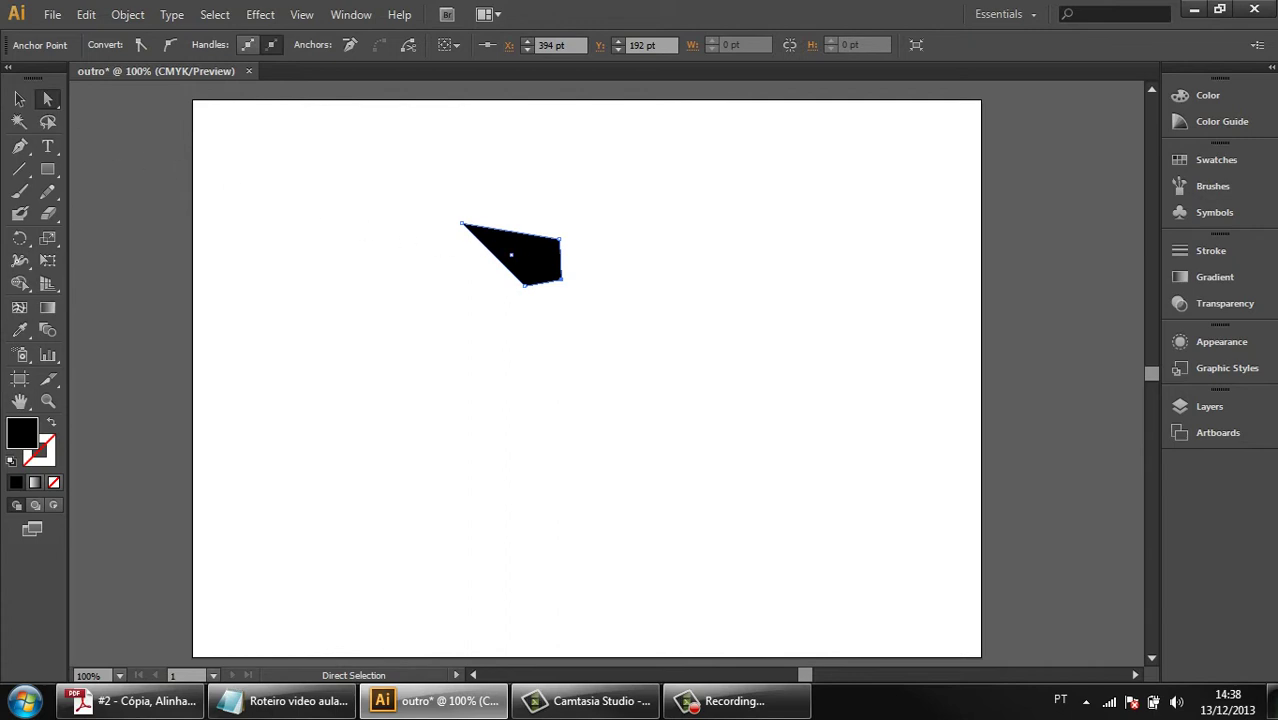
key(F9)
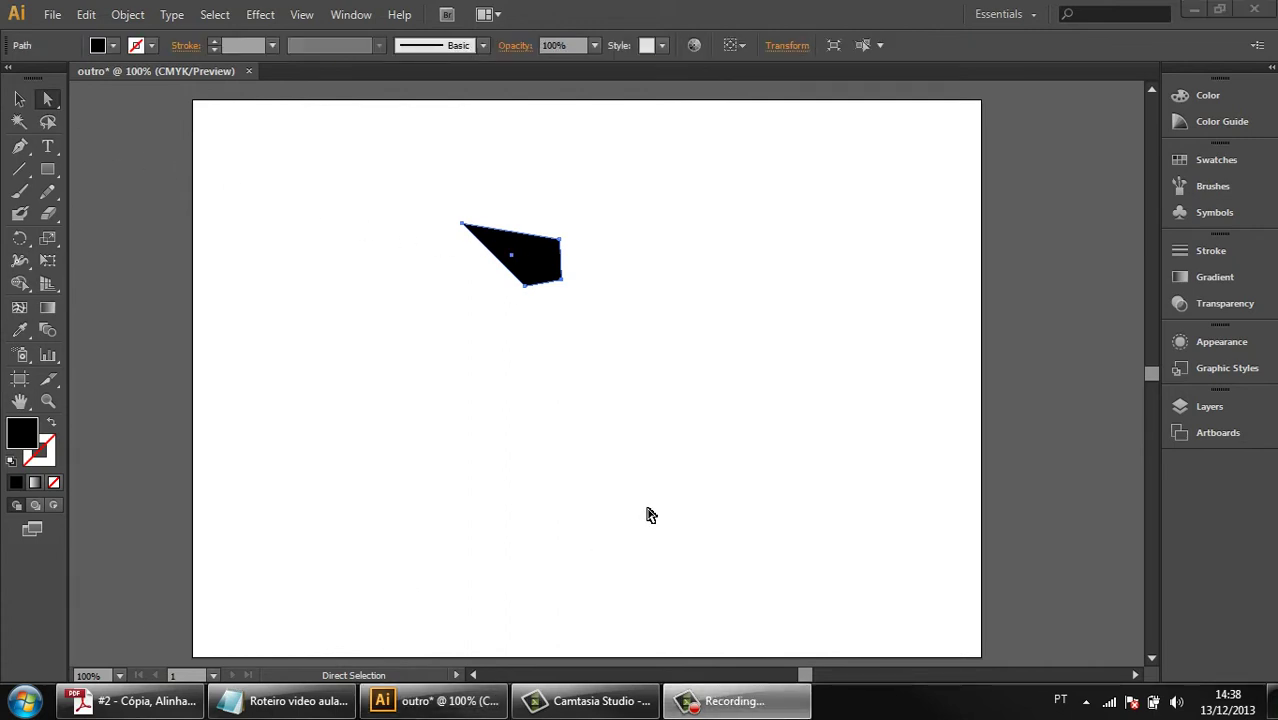
Reshape the black shape by its anchors, placing the lowest at about X 242.5, Y 298.5 pt and the topmost at about X 240, Y 21 pt.
click(560, 242)
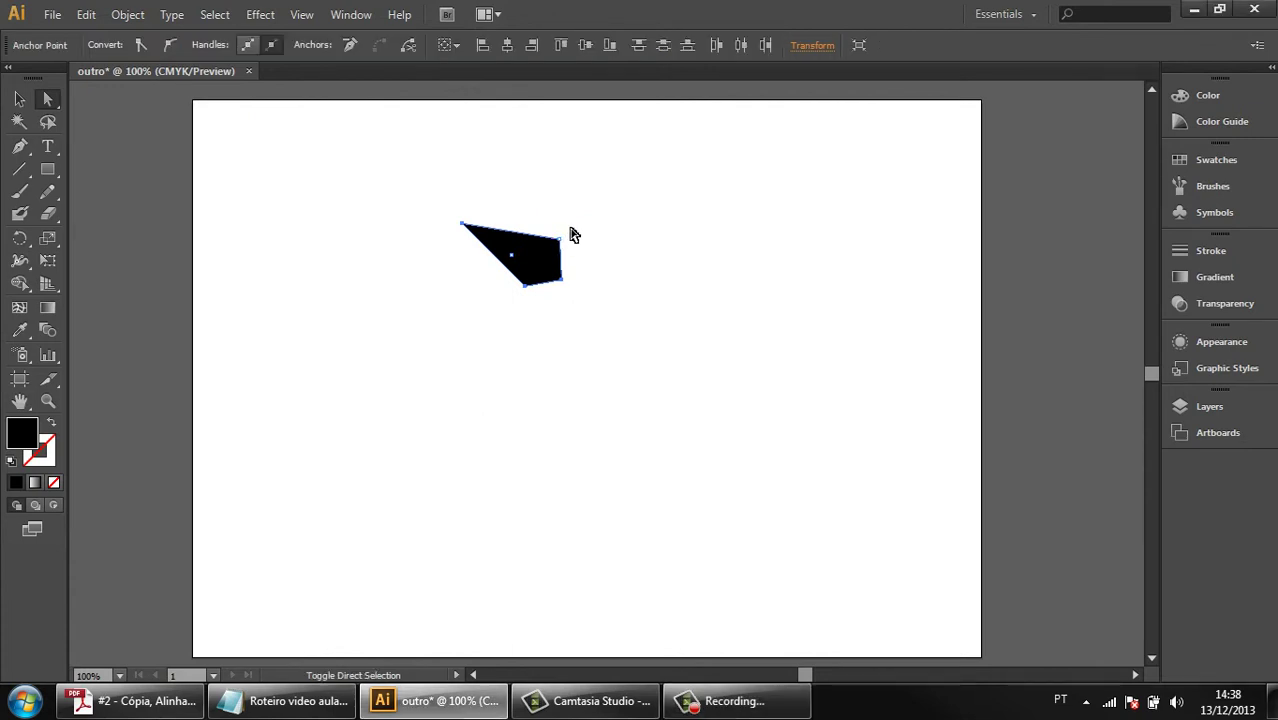
drag(562, 242, 481, 445)
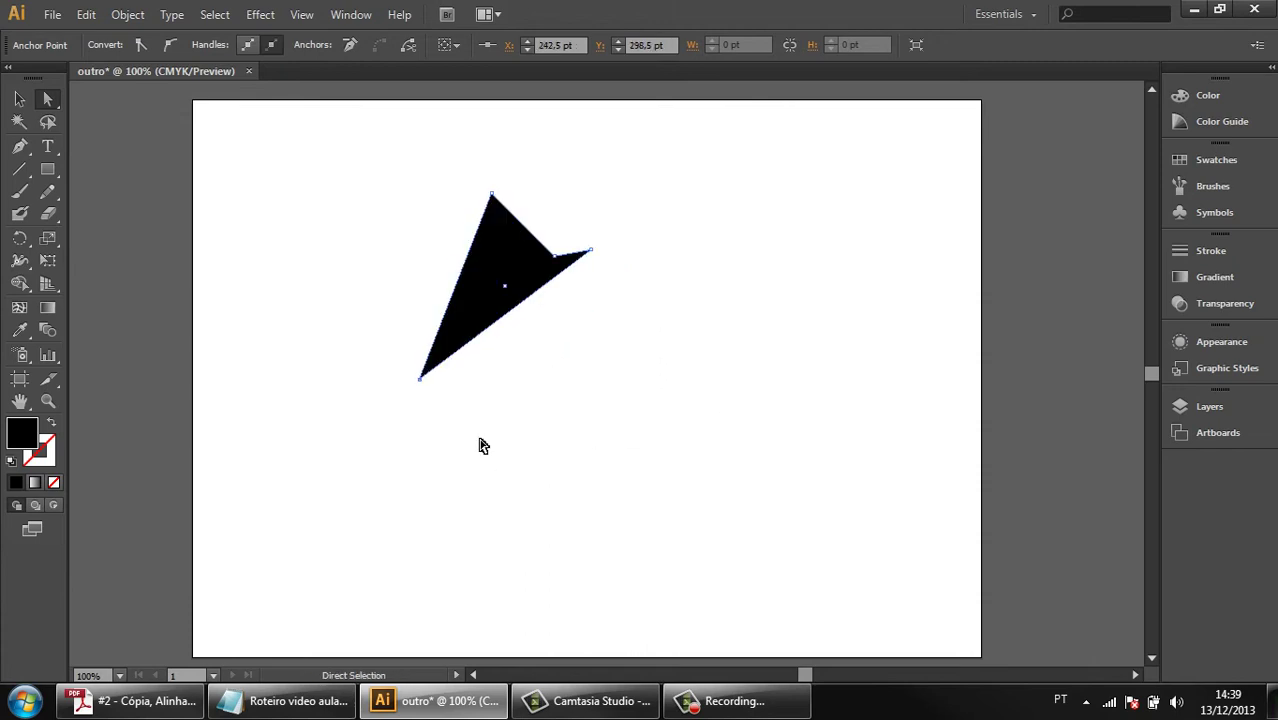
click(491, 195)
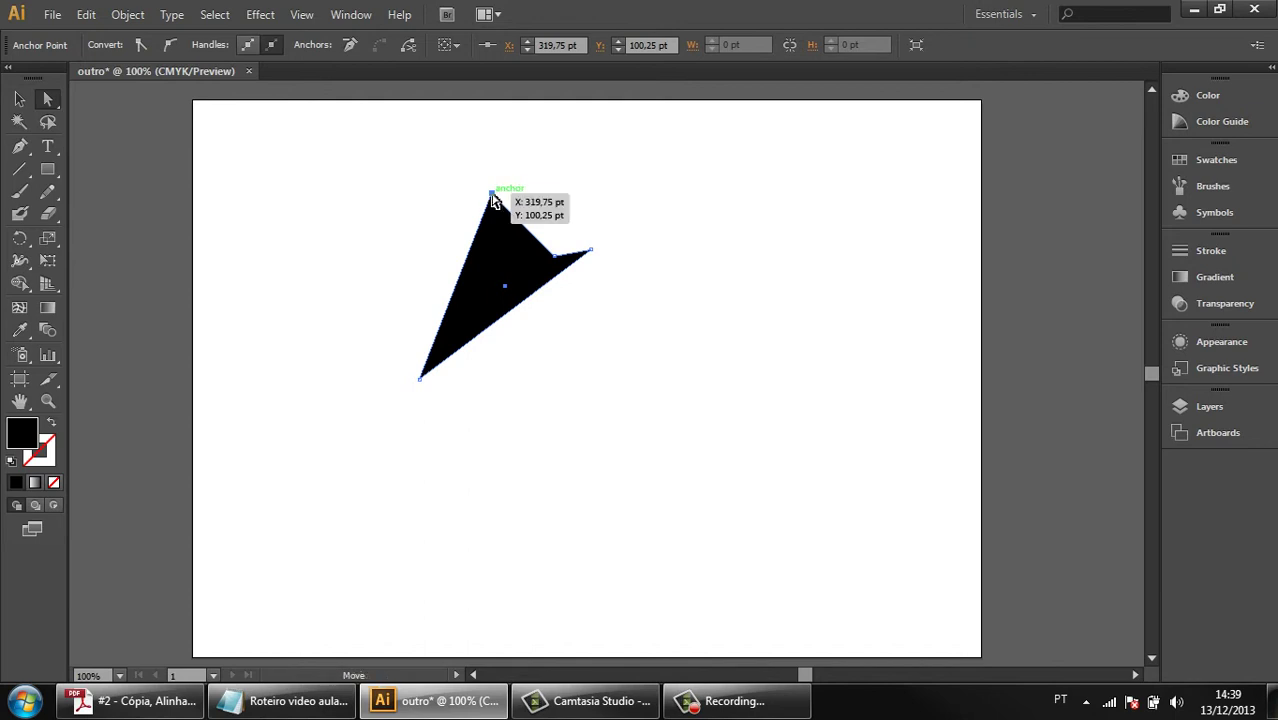
drag(491, 195, 476, 157)
drag(466, 150, 419, 120)
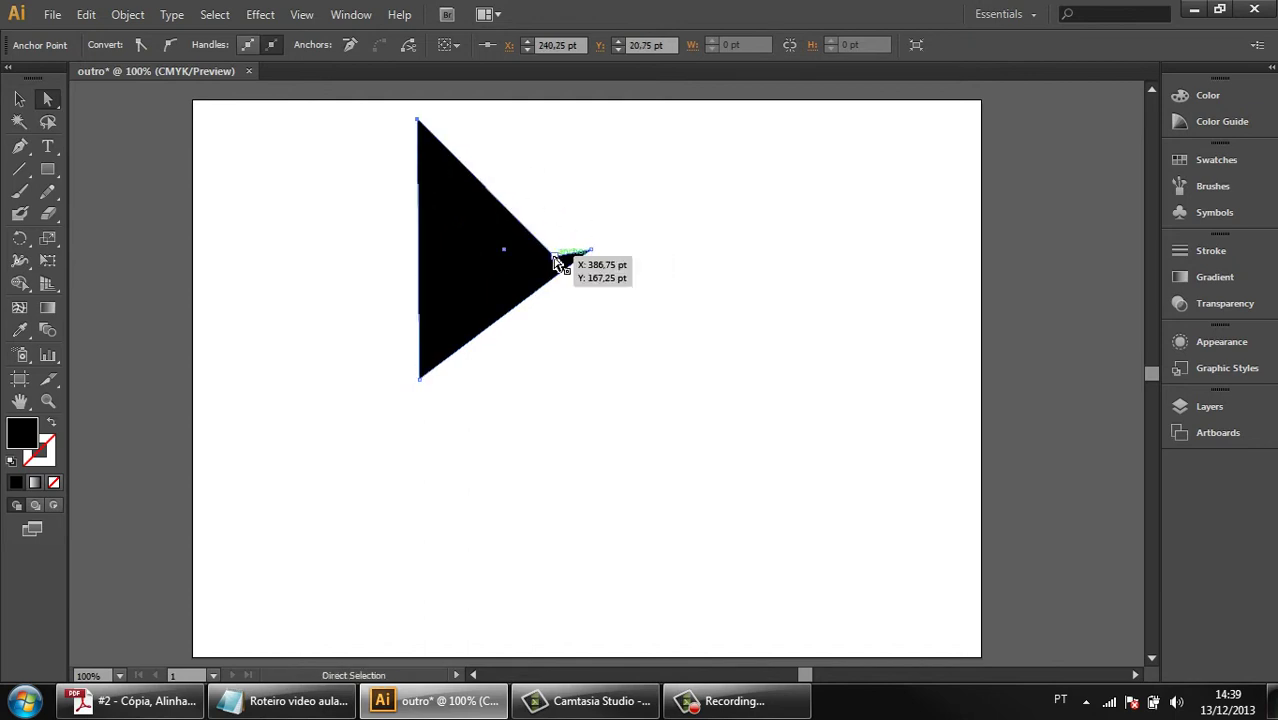
Pull the black shape's right-hand anchor down and outward to form a large triangle, and delete the shape.
drag(559, 256, 680, 355)
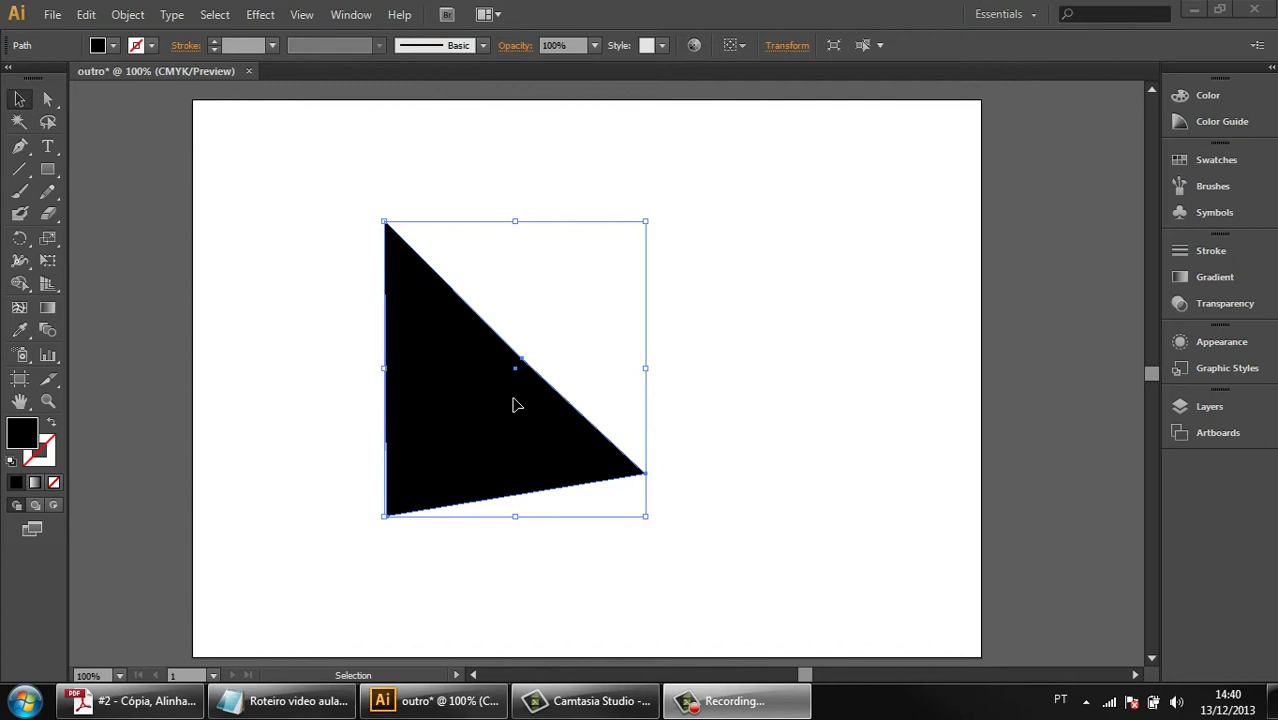
key(Delete)
Draw a nearly square black rectangle in the upper middle of the artboard and activate the Selection tool with it selected.
click(47, 169)
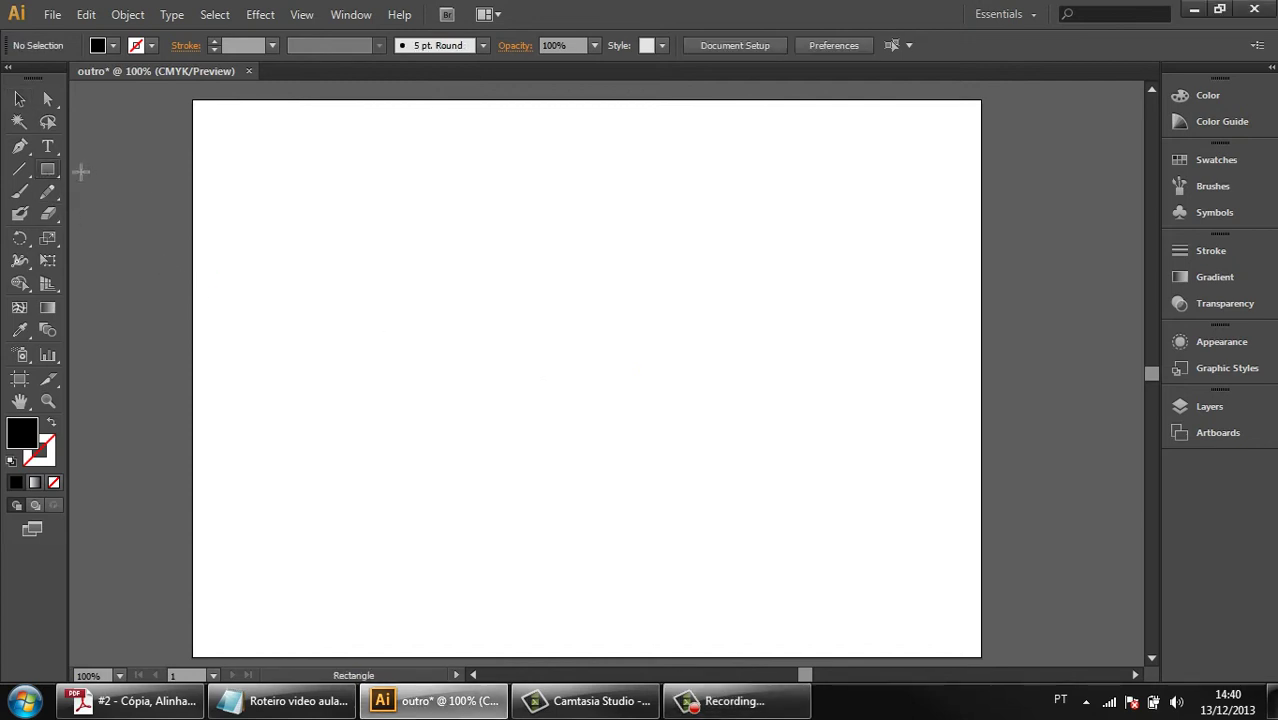
drag(416, 205, 554, 327)
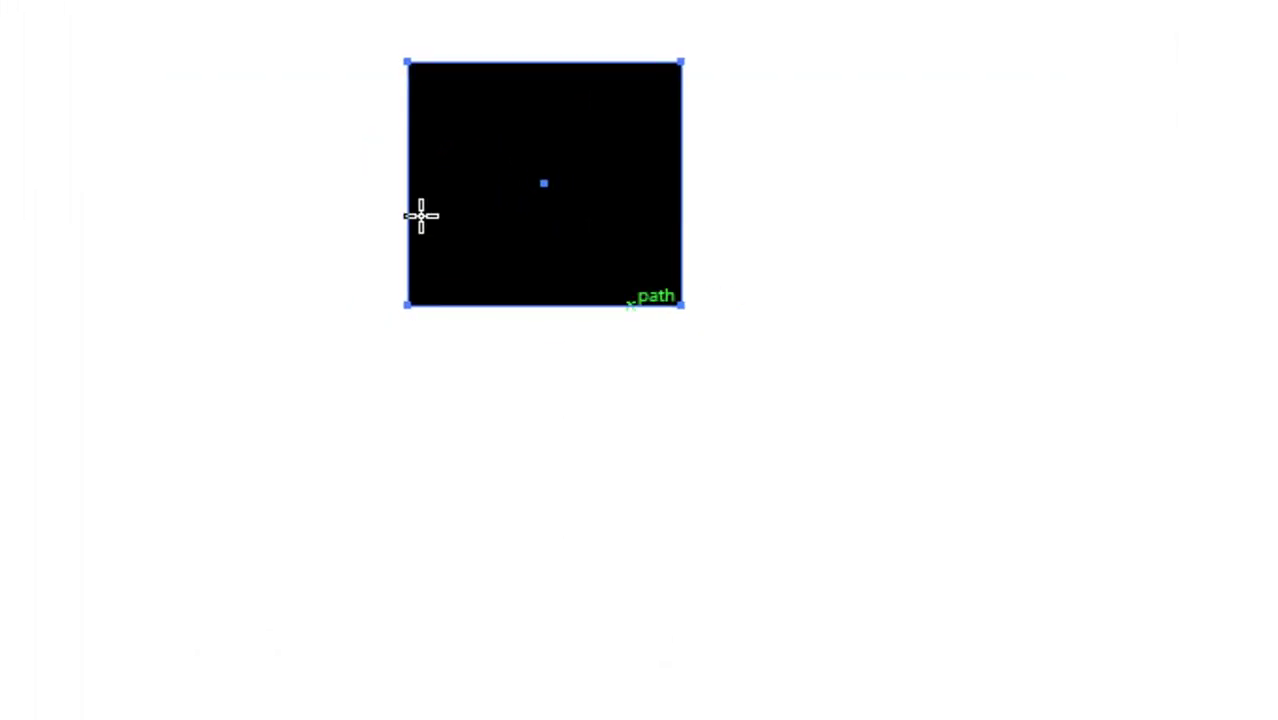
click(43, 31)
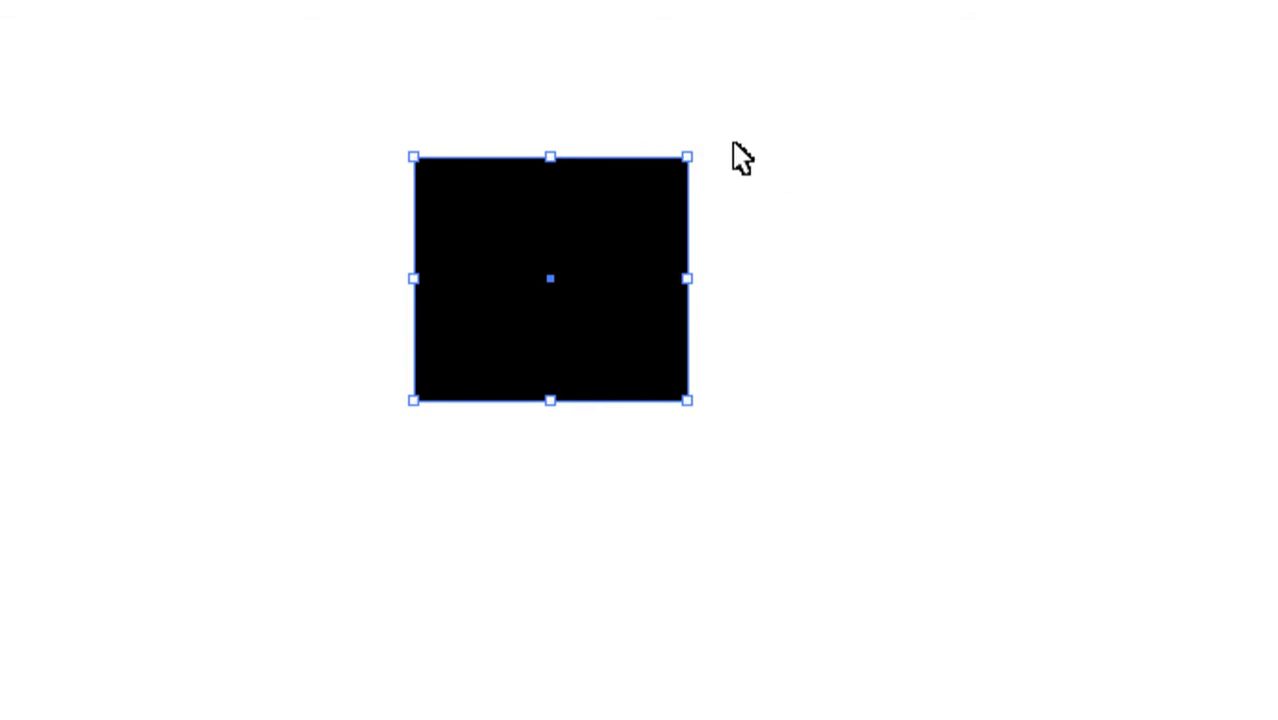